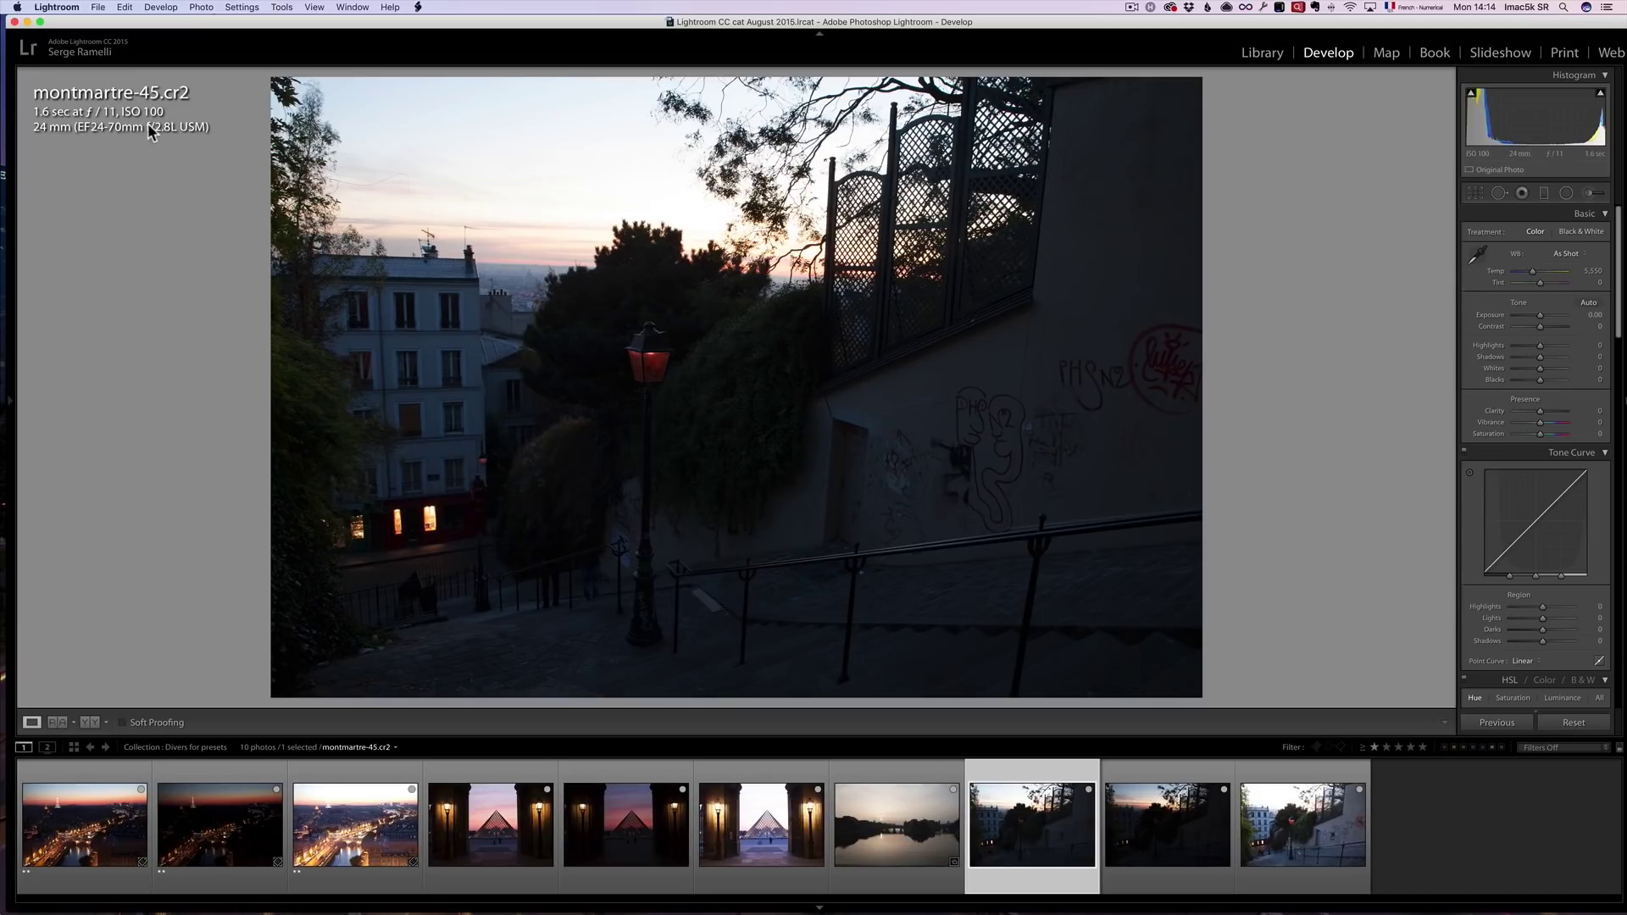
# - Cycle the photo info overlay to the capture date and dimensions, and view the next bracketed exposure after montmartre-45.cr2
pyautogui.press('i')
pyautogui.press('i')
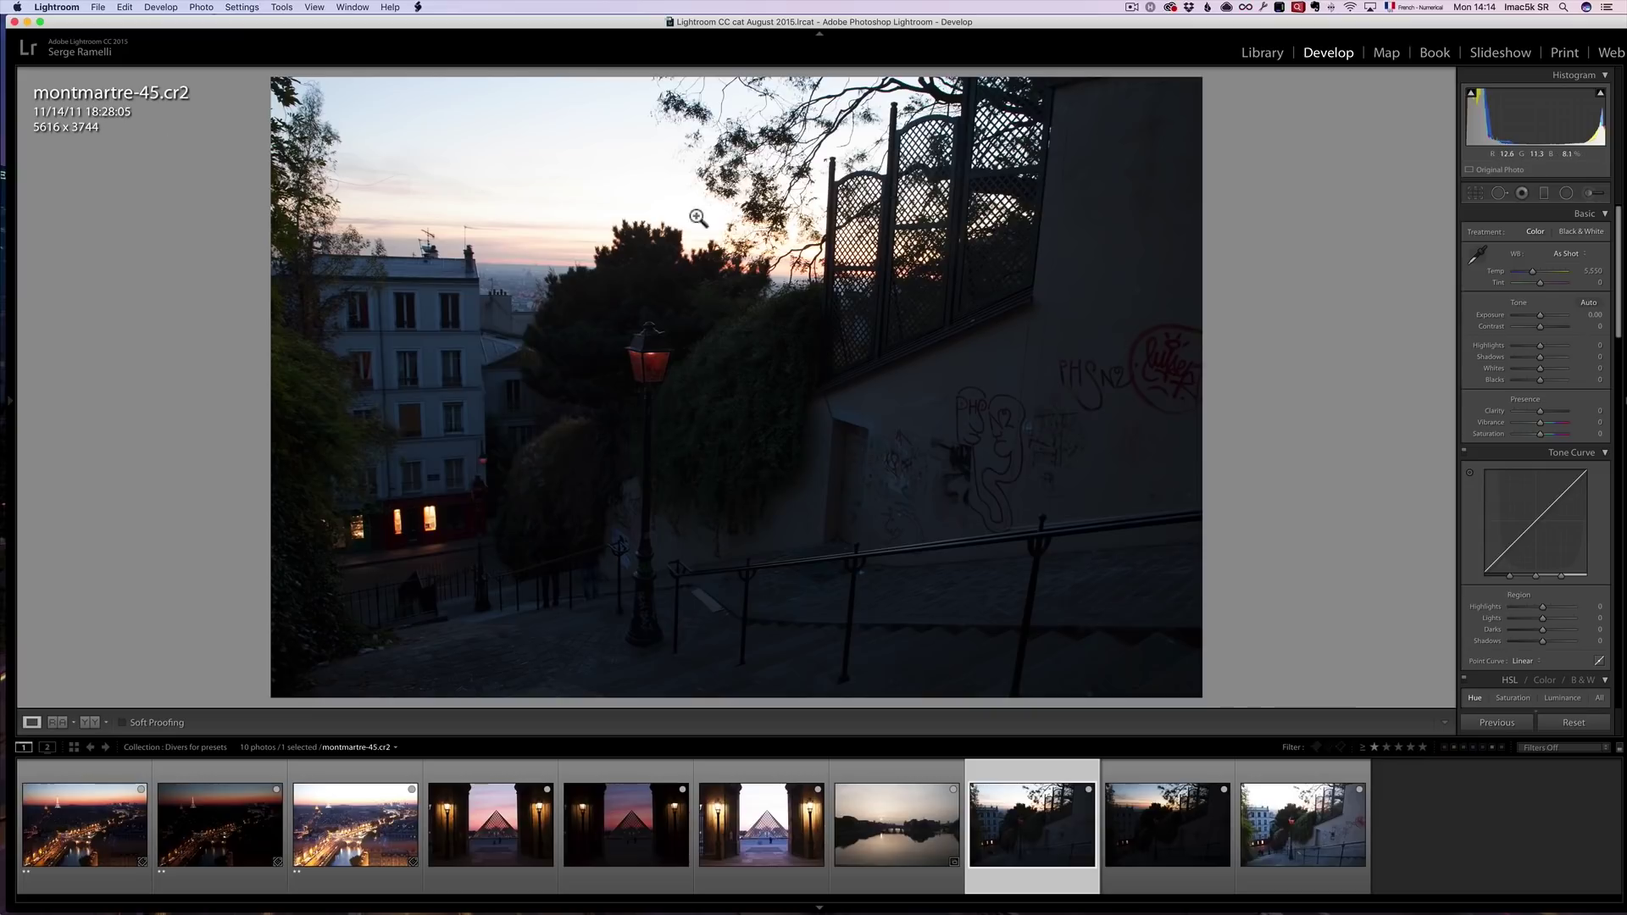
pyautogui.click(1174, 826)
# - Send the three bracketed Montmartre photos to Aurora HDR 2018 as original images and create the HDR with Alignment enabled
pyautogui.click(1279, 826)
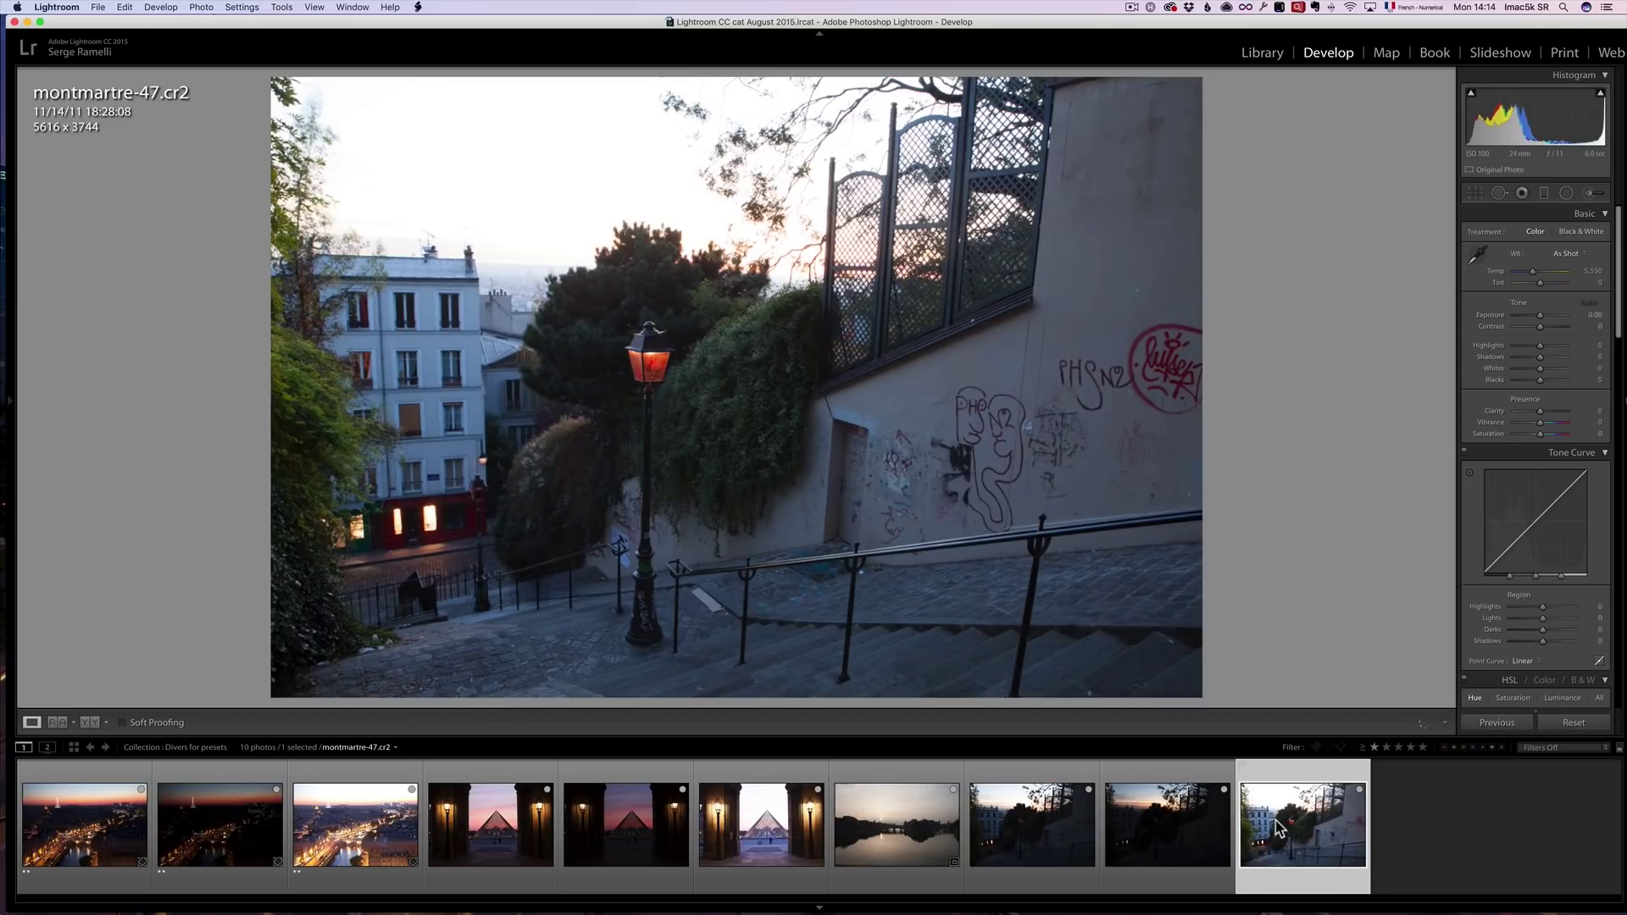
pyautogui.keyDown('shift'); pyautogui.click(1040, 830); pyautogui.keyUp('shift')
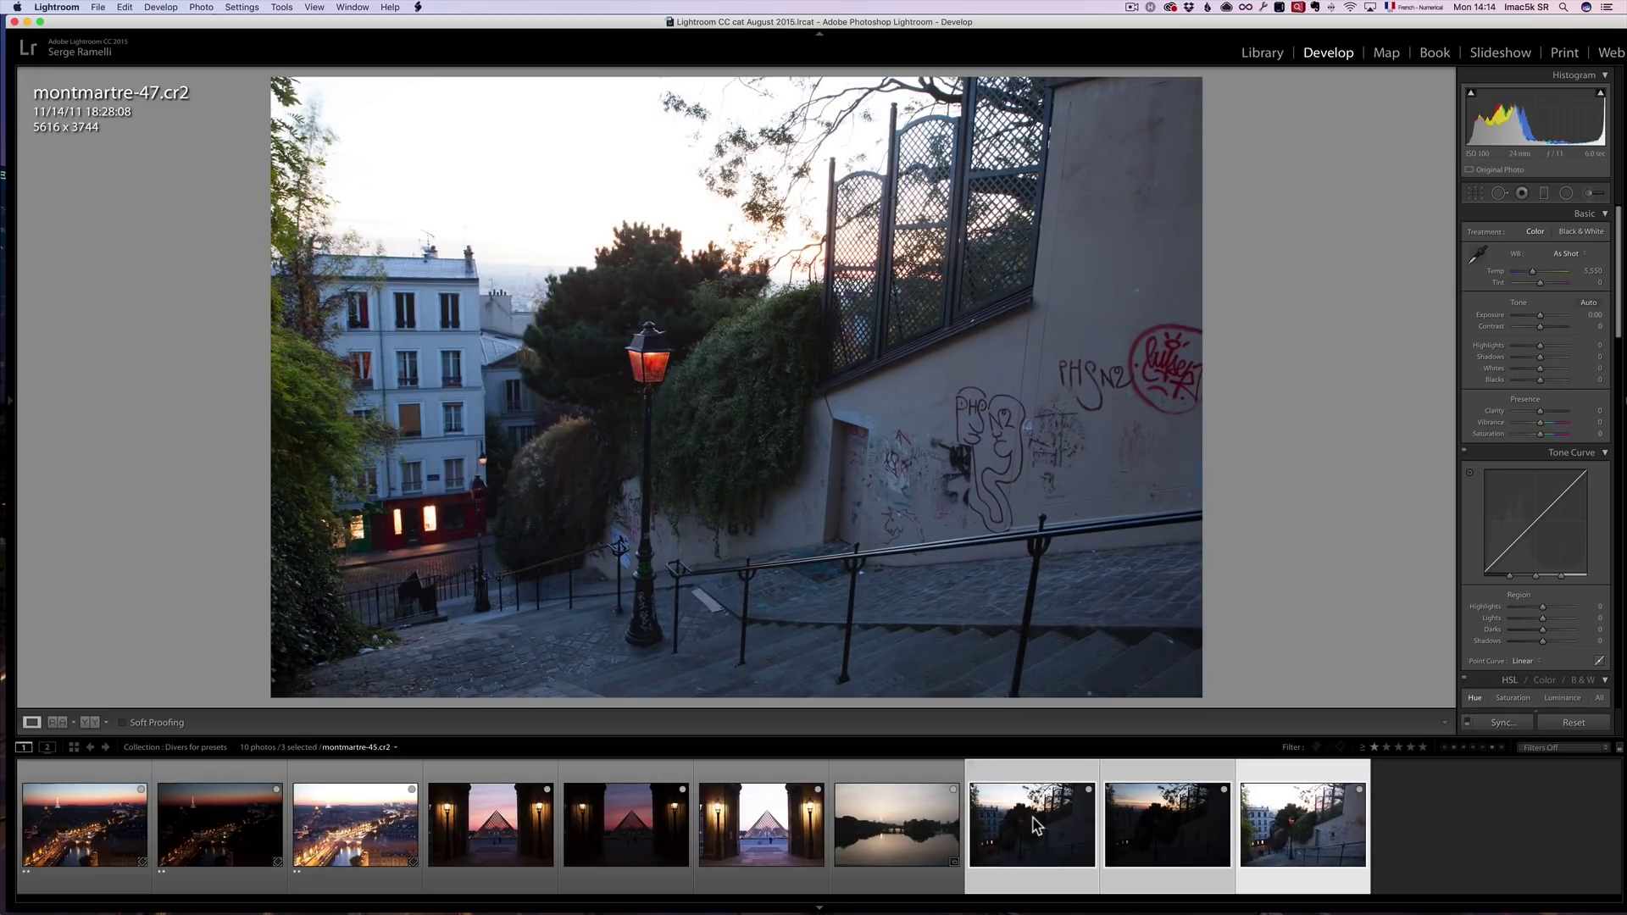
pyautogui.rightClick(1034, 822)
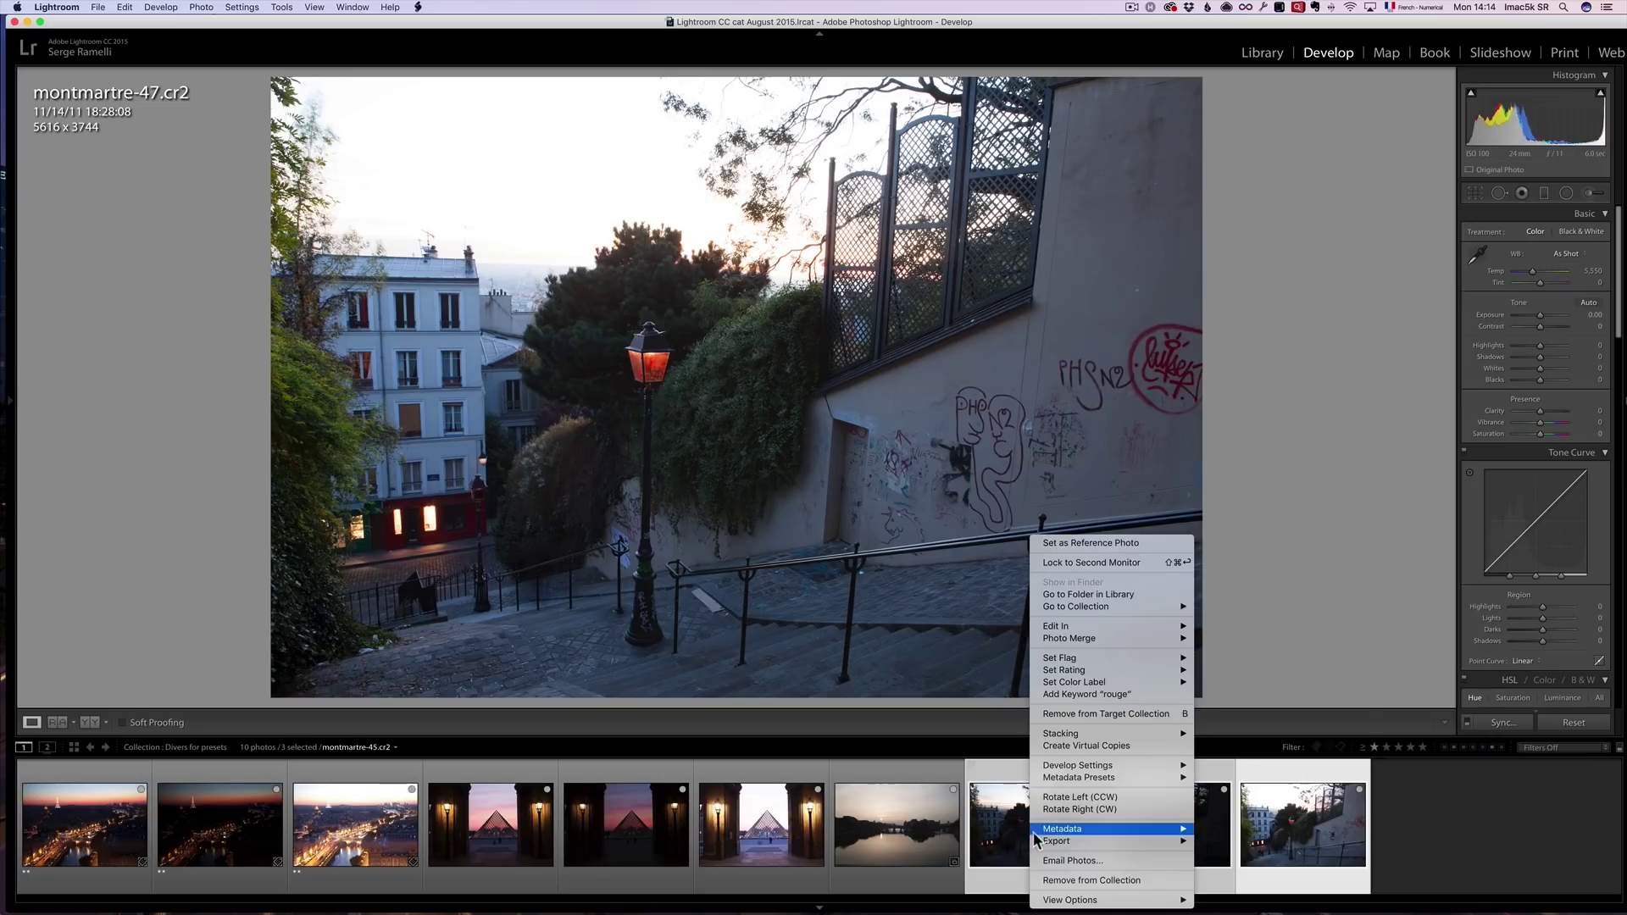
pyautogui.moveTo(1055, 849)
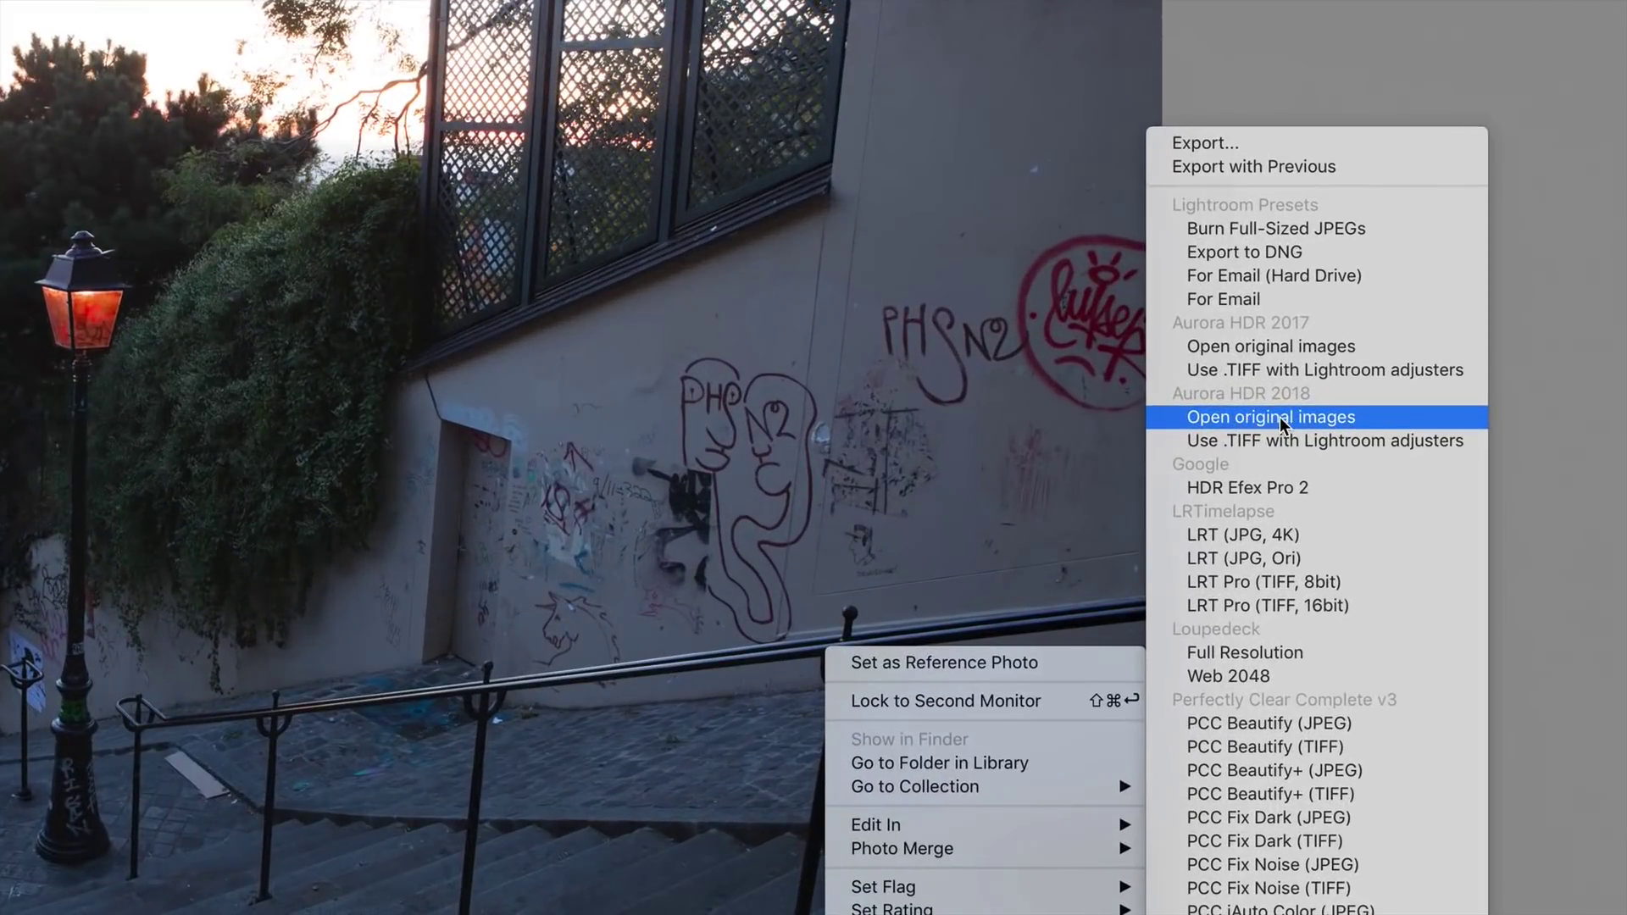
pyautogui.click(1283, 416)
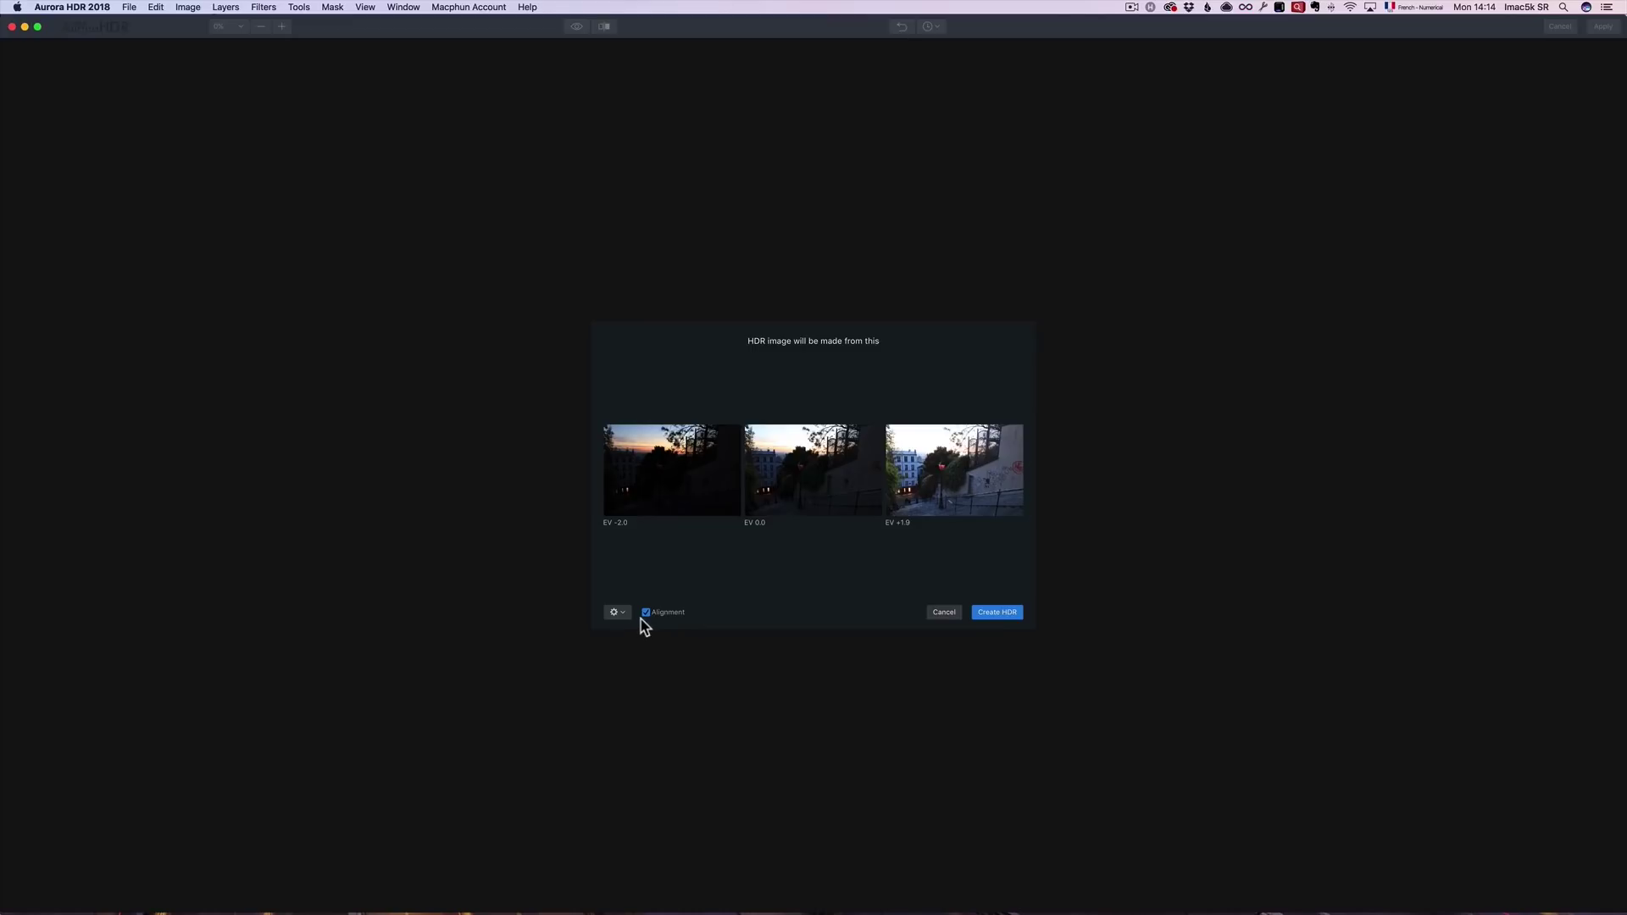
pyautogui.click(999, 615)
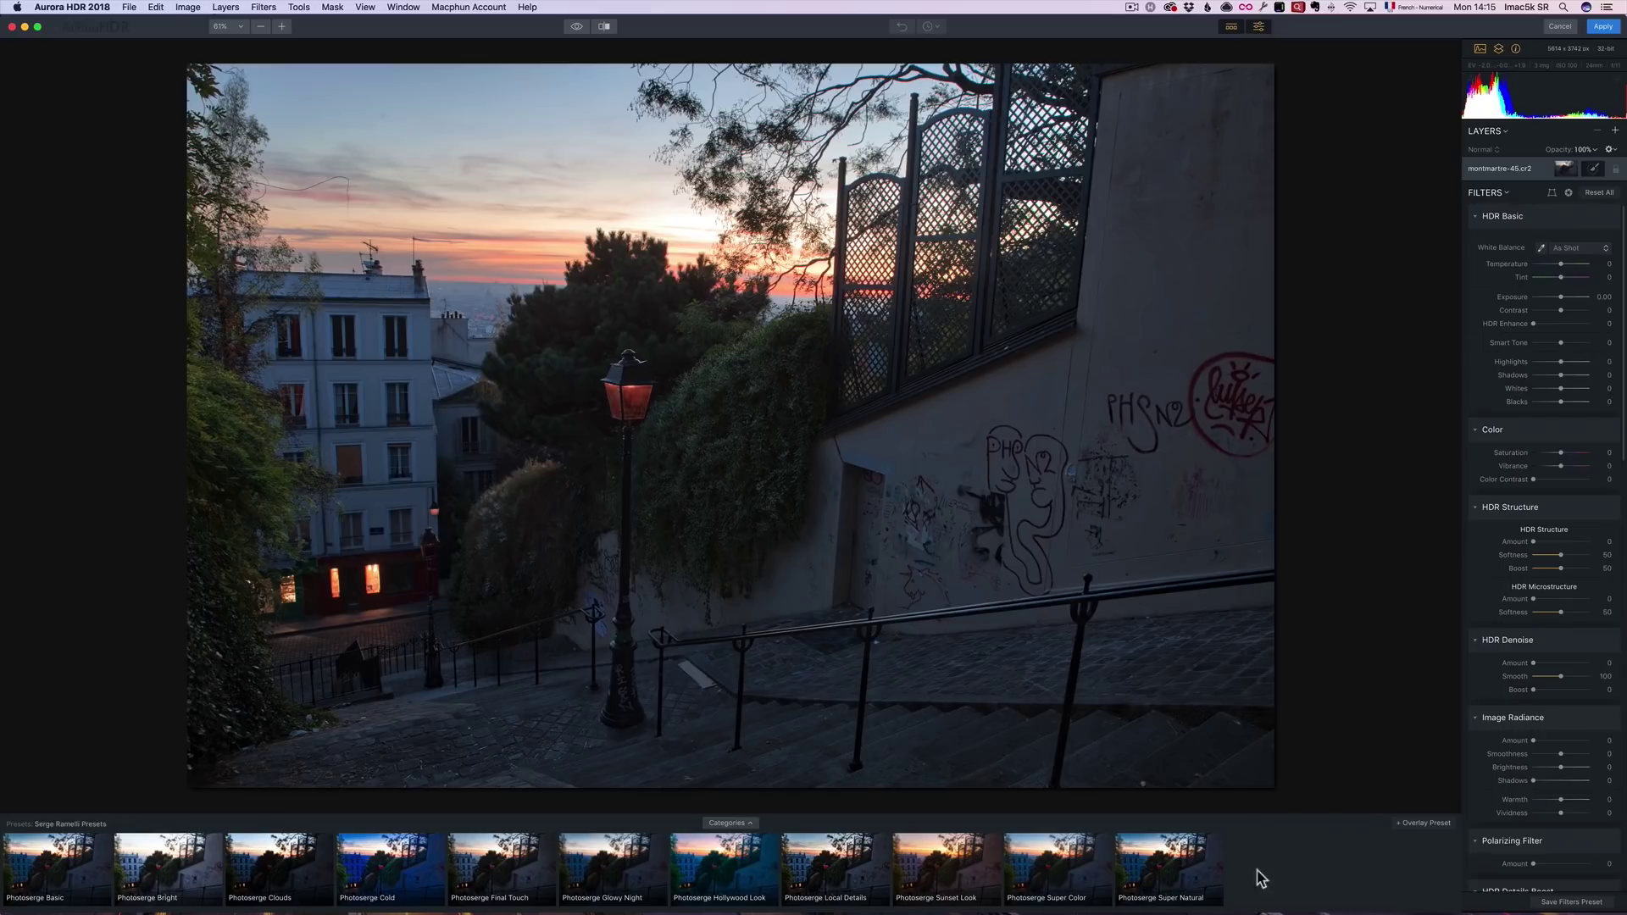
# - Hide and show the presets strip again, and switch the preset category from Serge Ramelli Presets to Basic
pyautogui.click(1230, 27)
pyautogui.click(1231, 30)
pyautogui.click(81, 824)
pyautogui.click(51, 824)
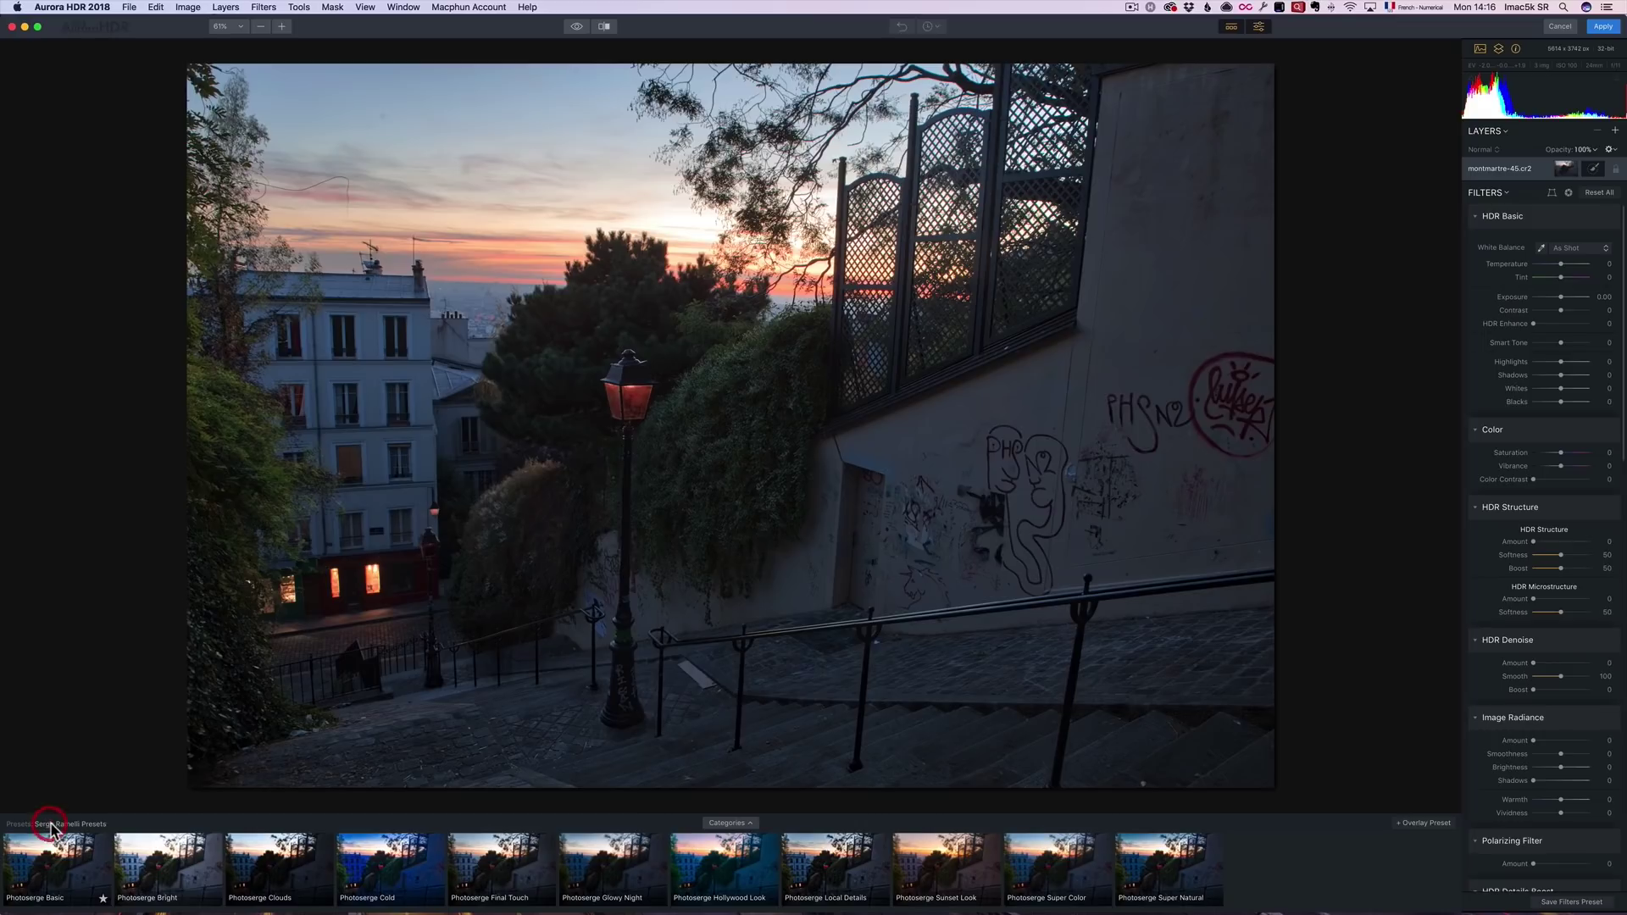
pyautogui.click(727, 822)
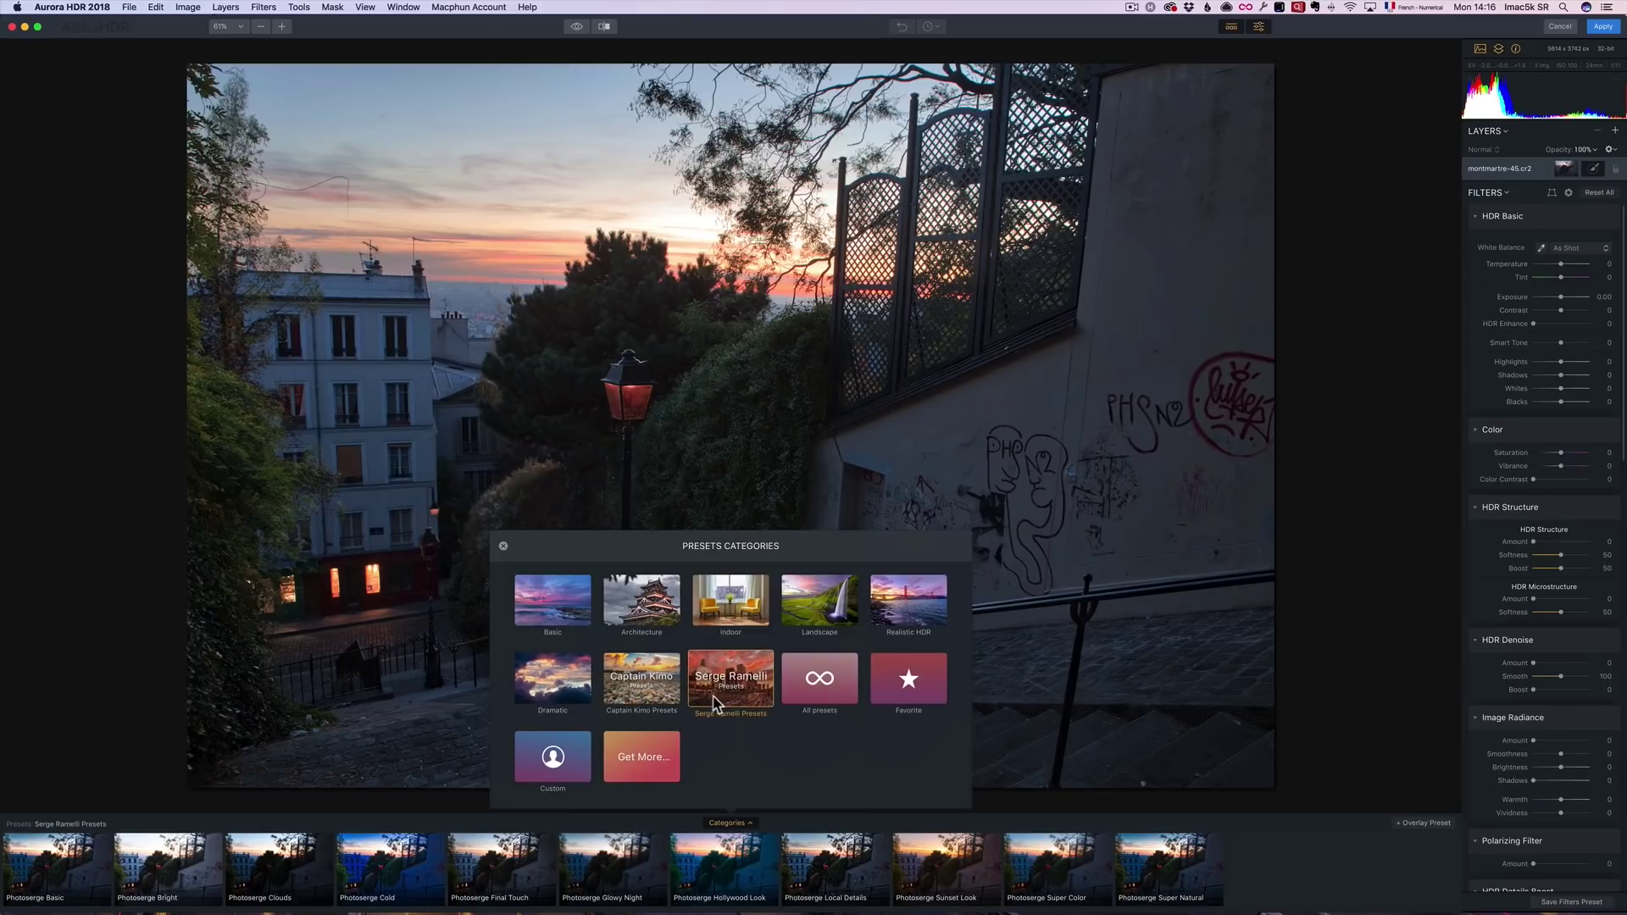
pyautogui.click(549, 619)
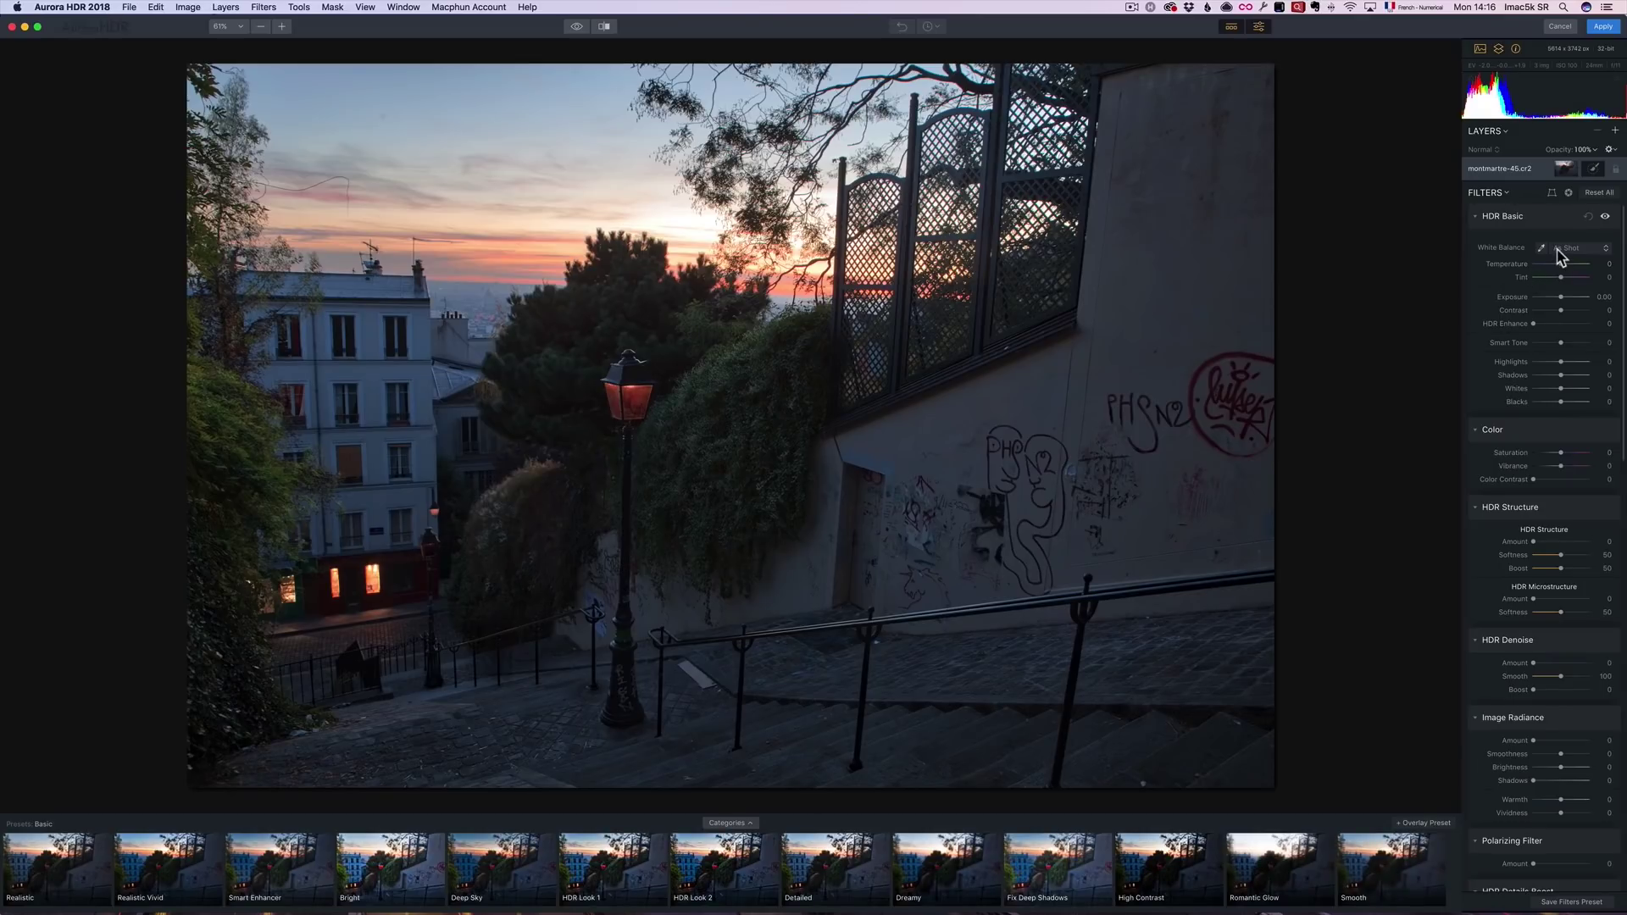
# - Reset all filters and set HDR Basic to about Temperature 32, Tint 16, Exposure 0.59, Highlights -100, Shadows 100, Whites 18 and Blacks -41
pyautogui.click(1599, 194)
pyautogui.moveTo(1560, 264); pyautogui.dragTo(1563, 298)
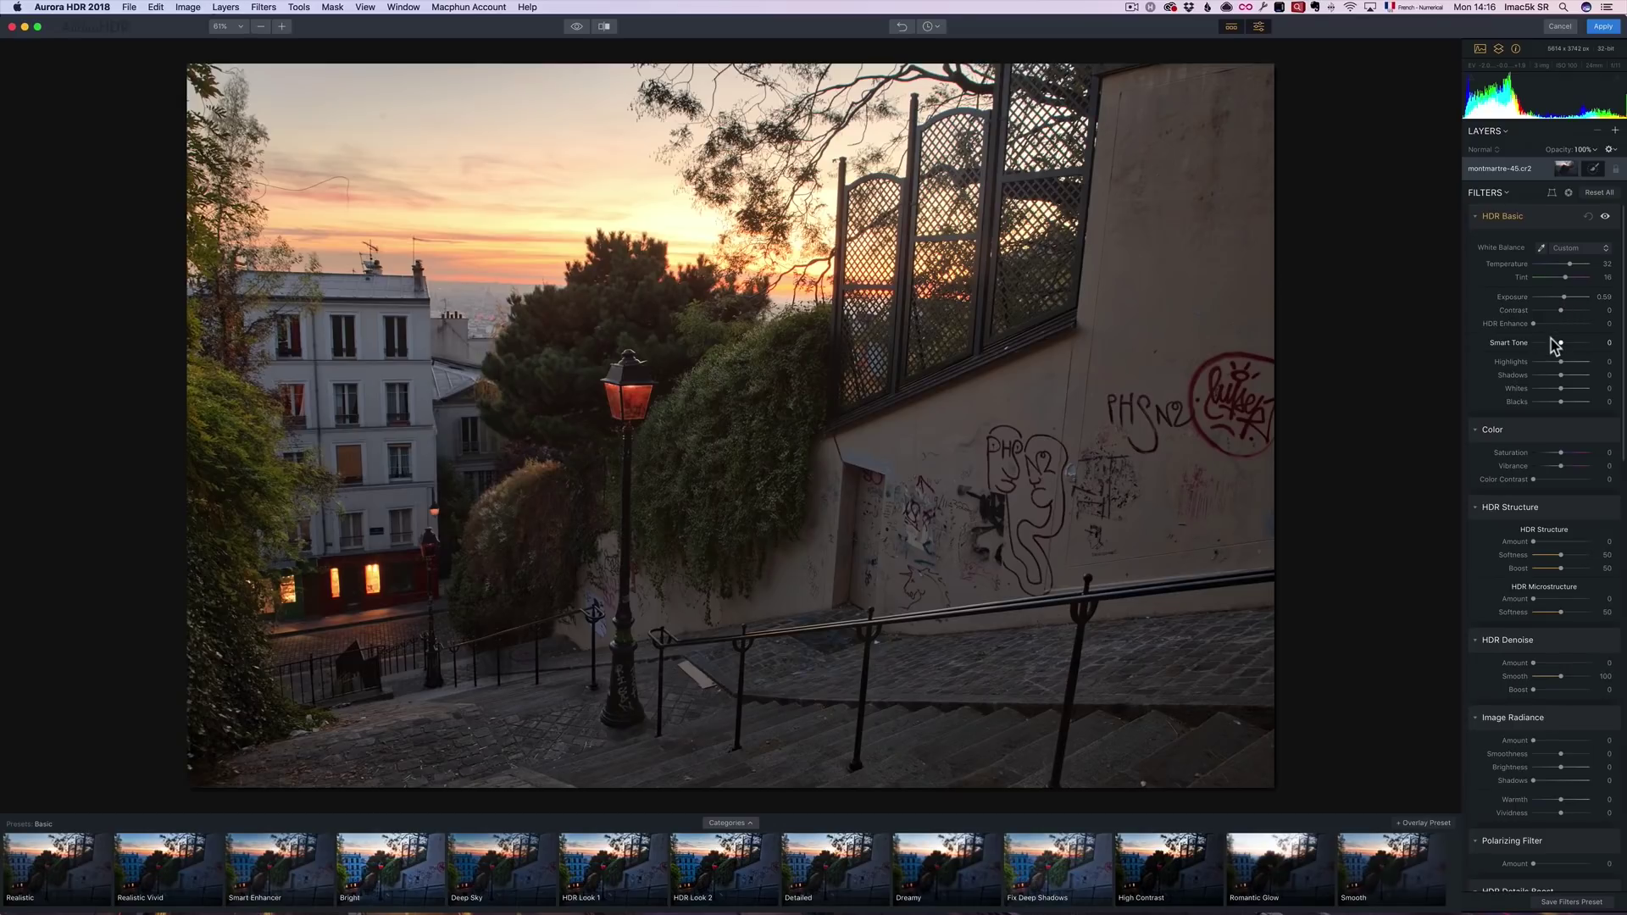
pyautogui.moveTo(1562, 362)
pyautogui.mouseDown()
pyautogui.moveTo(1533, 363)
pyautogui.moveTo(1586, 383)
pyautogui.mouseUp()
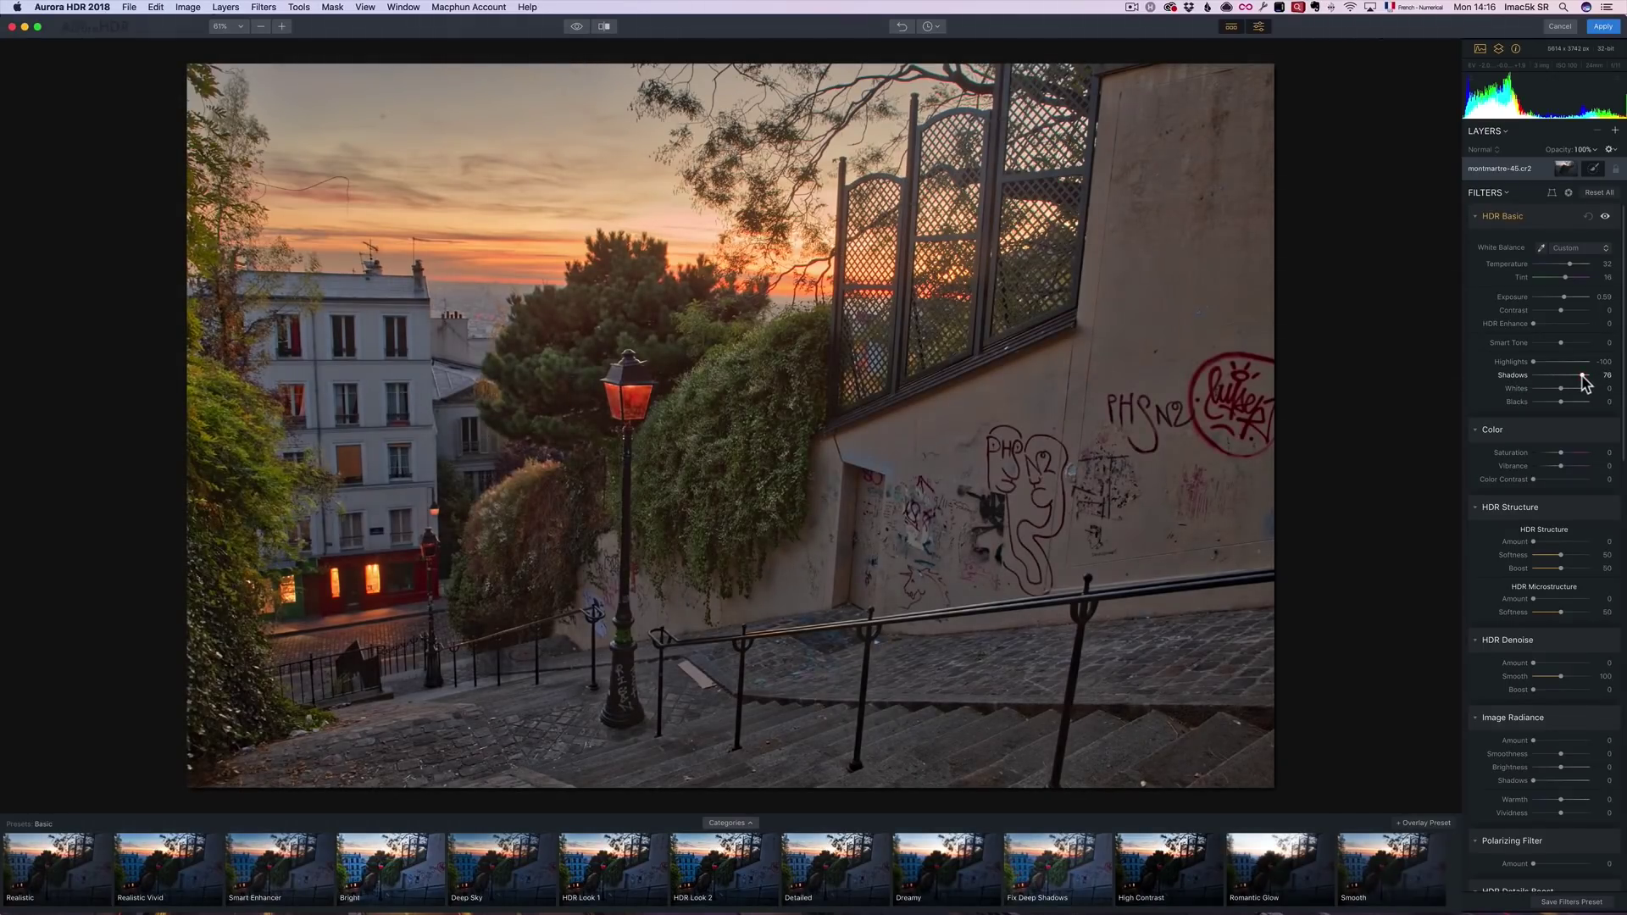
pyautogui.moveTo(1591, 383); pyautogui.dragTo(1593, 383)
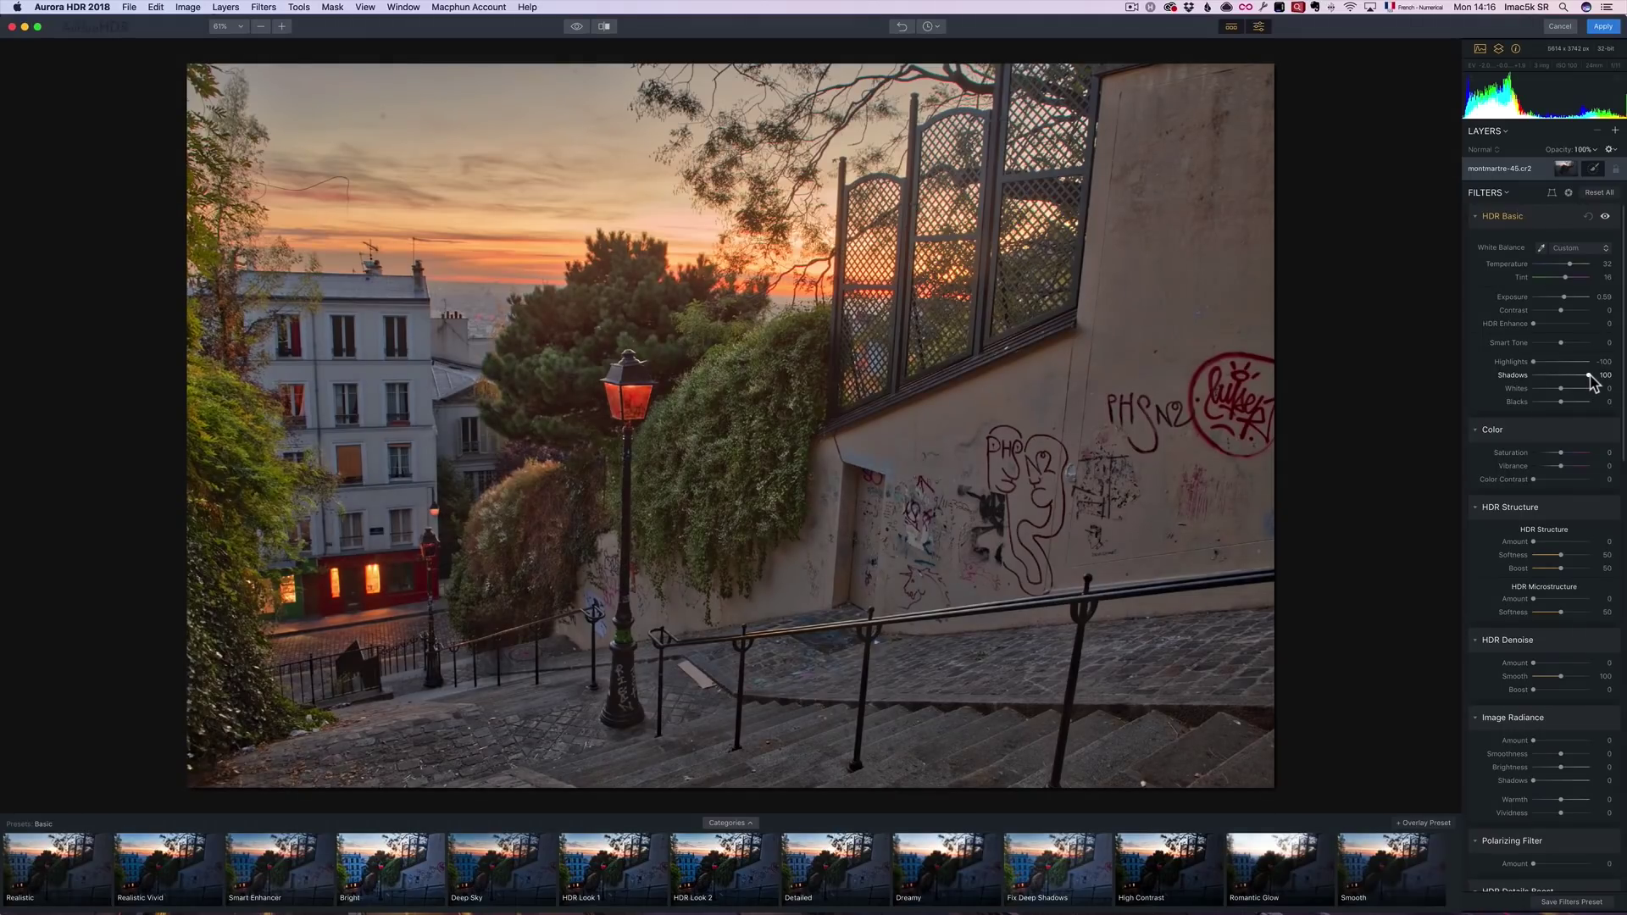
pyautogui.moveTo(1561, 402); pyautogui.dragTo(1565, 388)
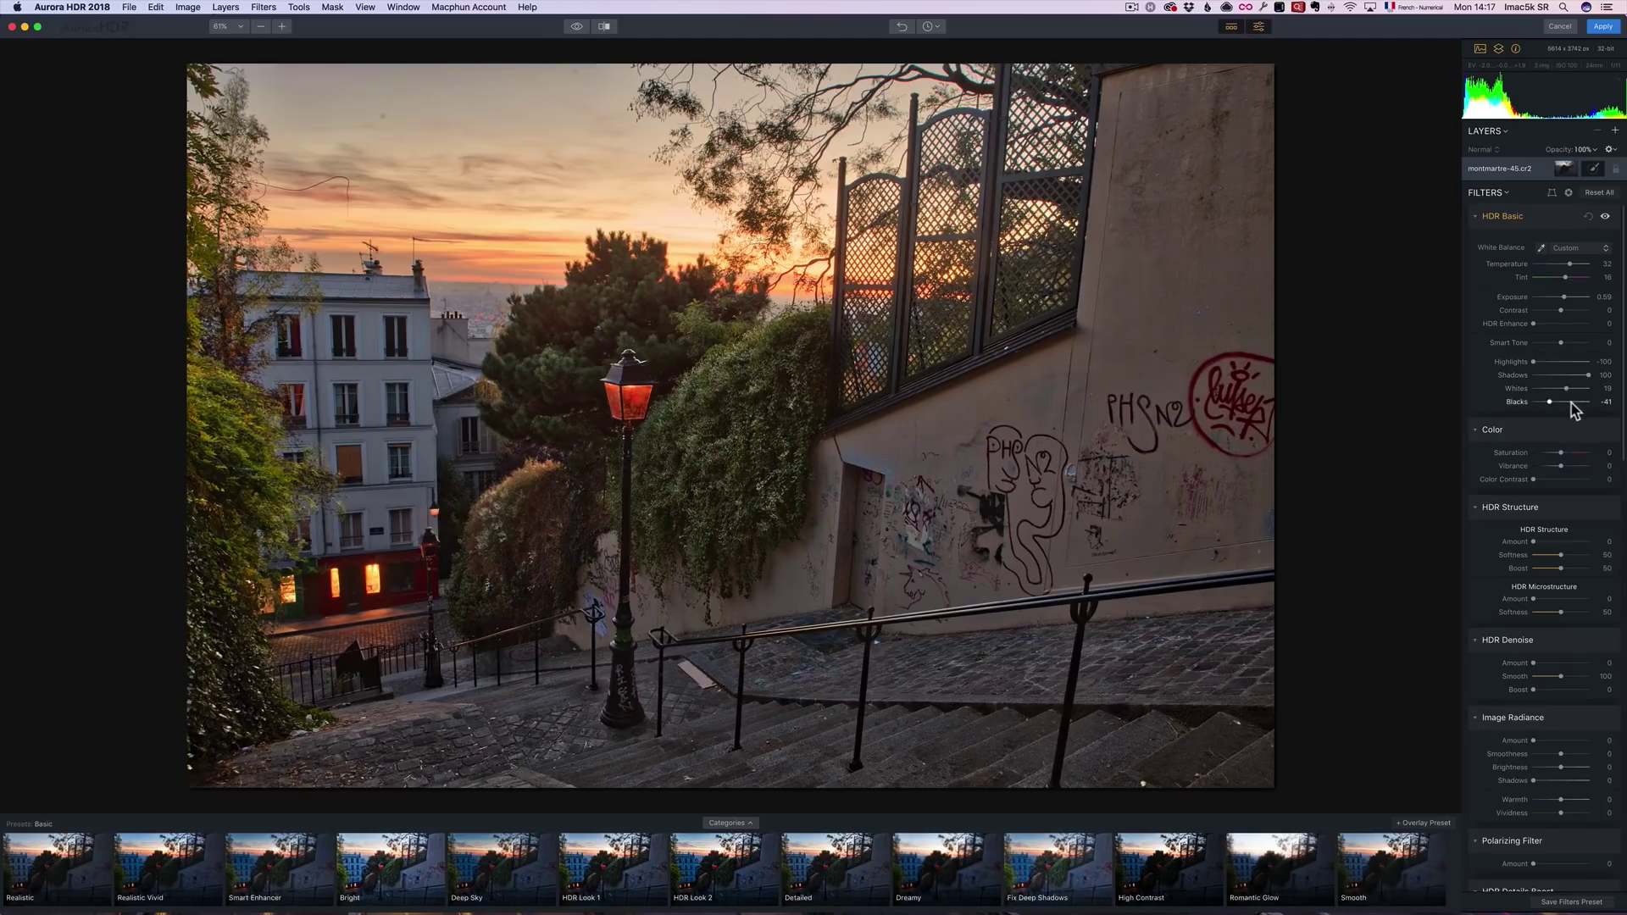
# - Set the Color filter's Saturation to about 16 and Vibrance to about 12
pyautogui.scroll(-3, 1555, 388)
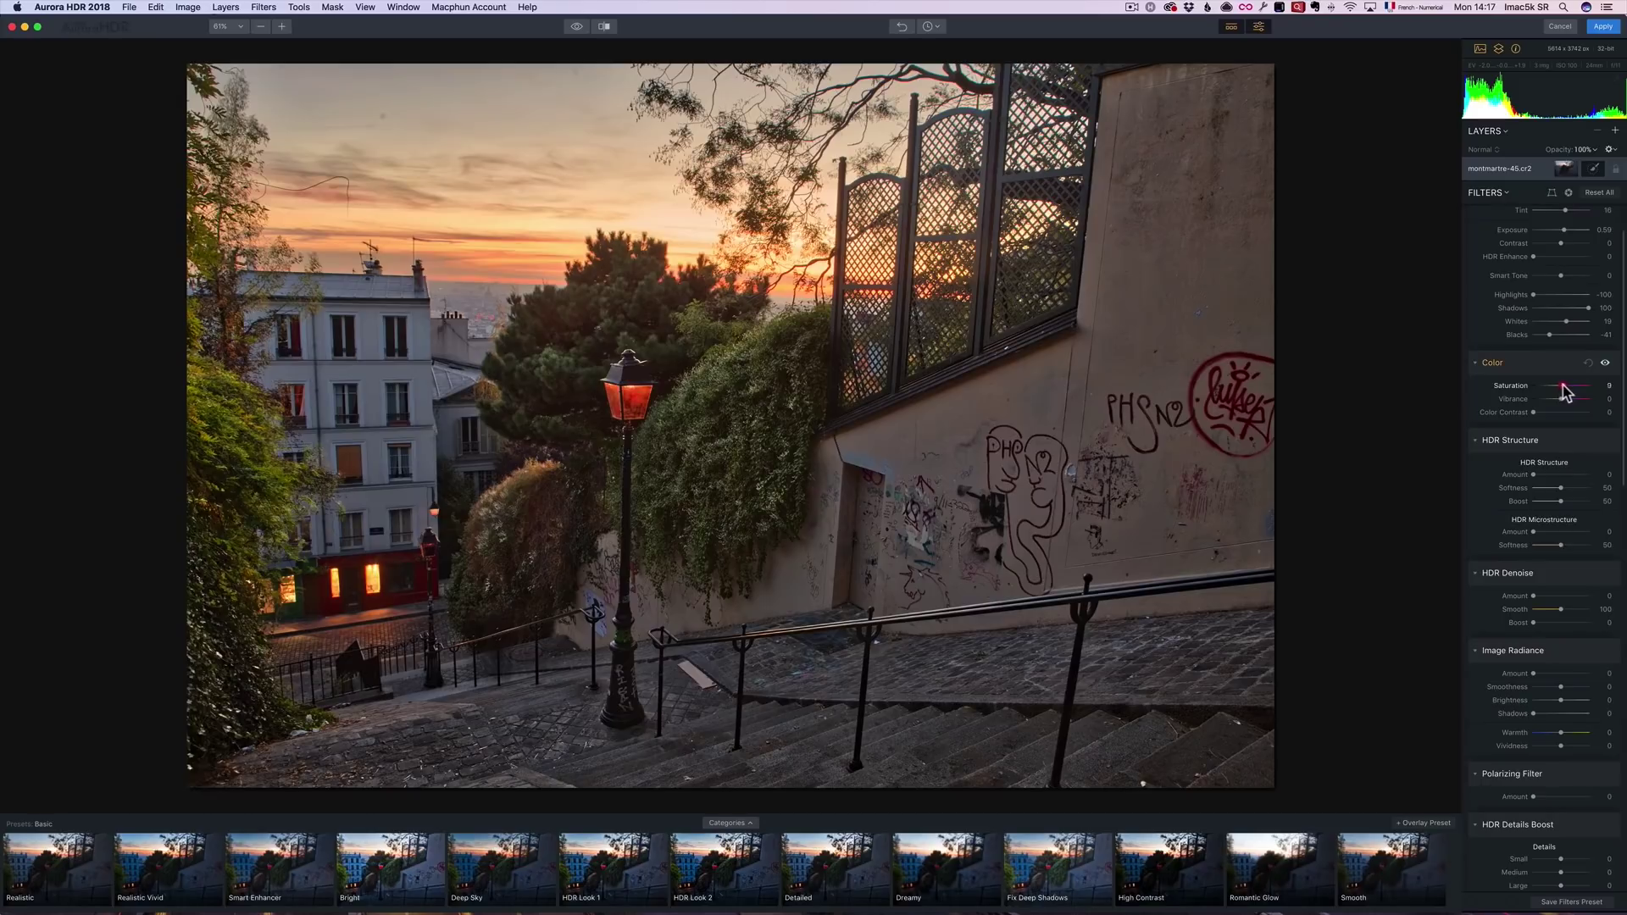
pyautogui.click(1564, 384)
pyautogui.scroll(3, 1563, 394)
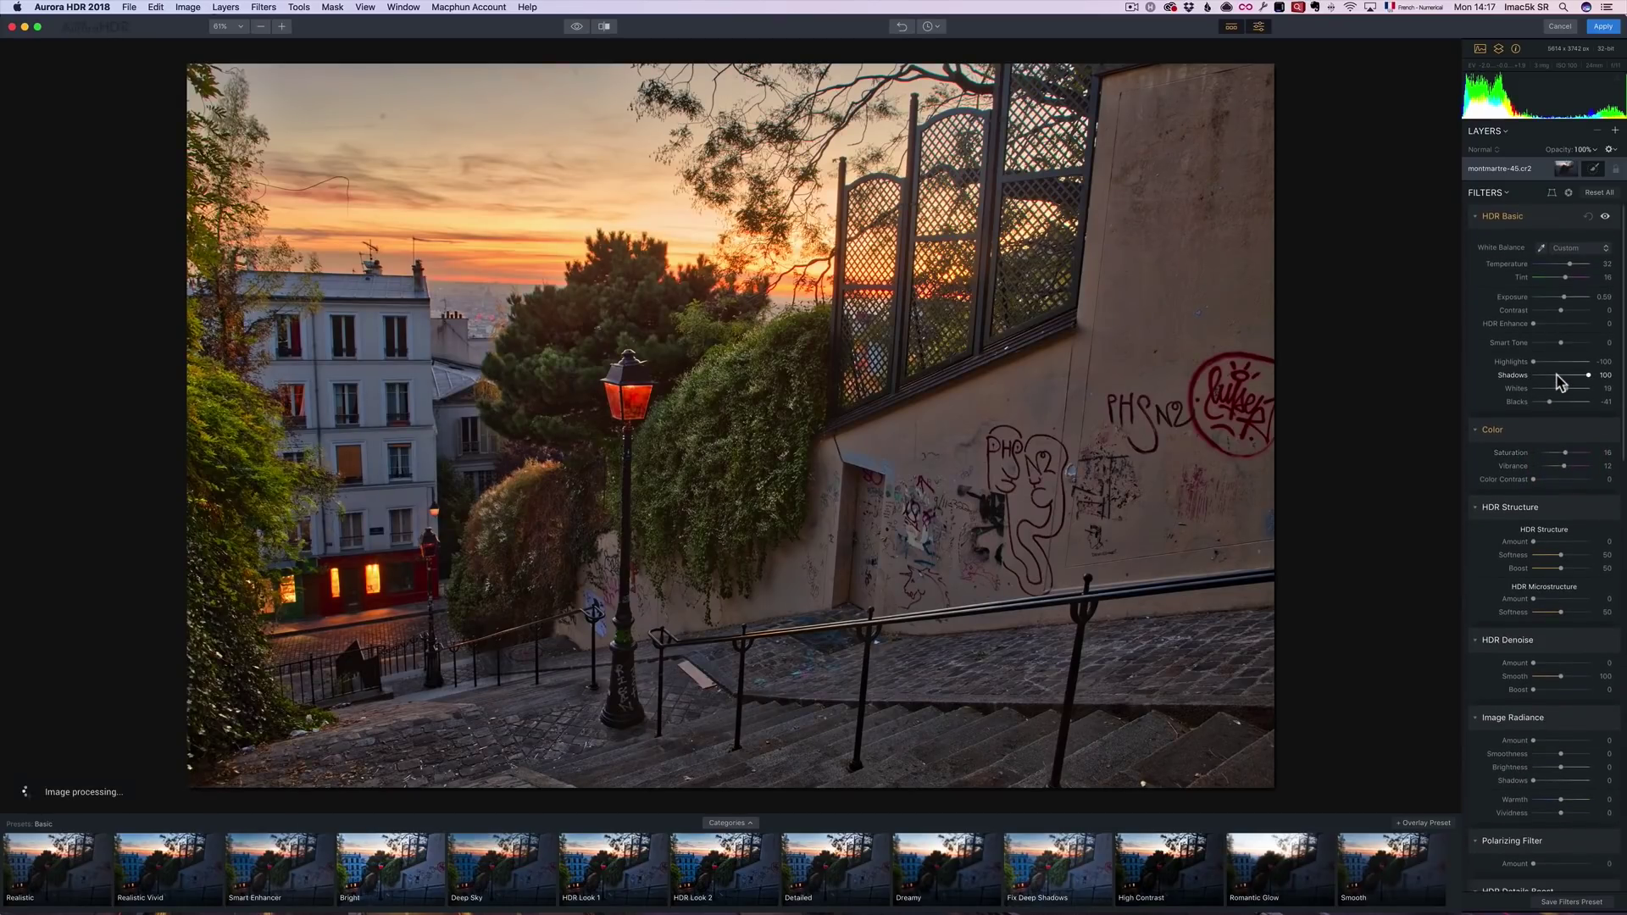
# - Set the Polarizing Filter amount to about 68 to deepen the sky
pyautogui.scroll(-5, 1553, 377)
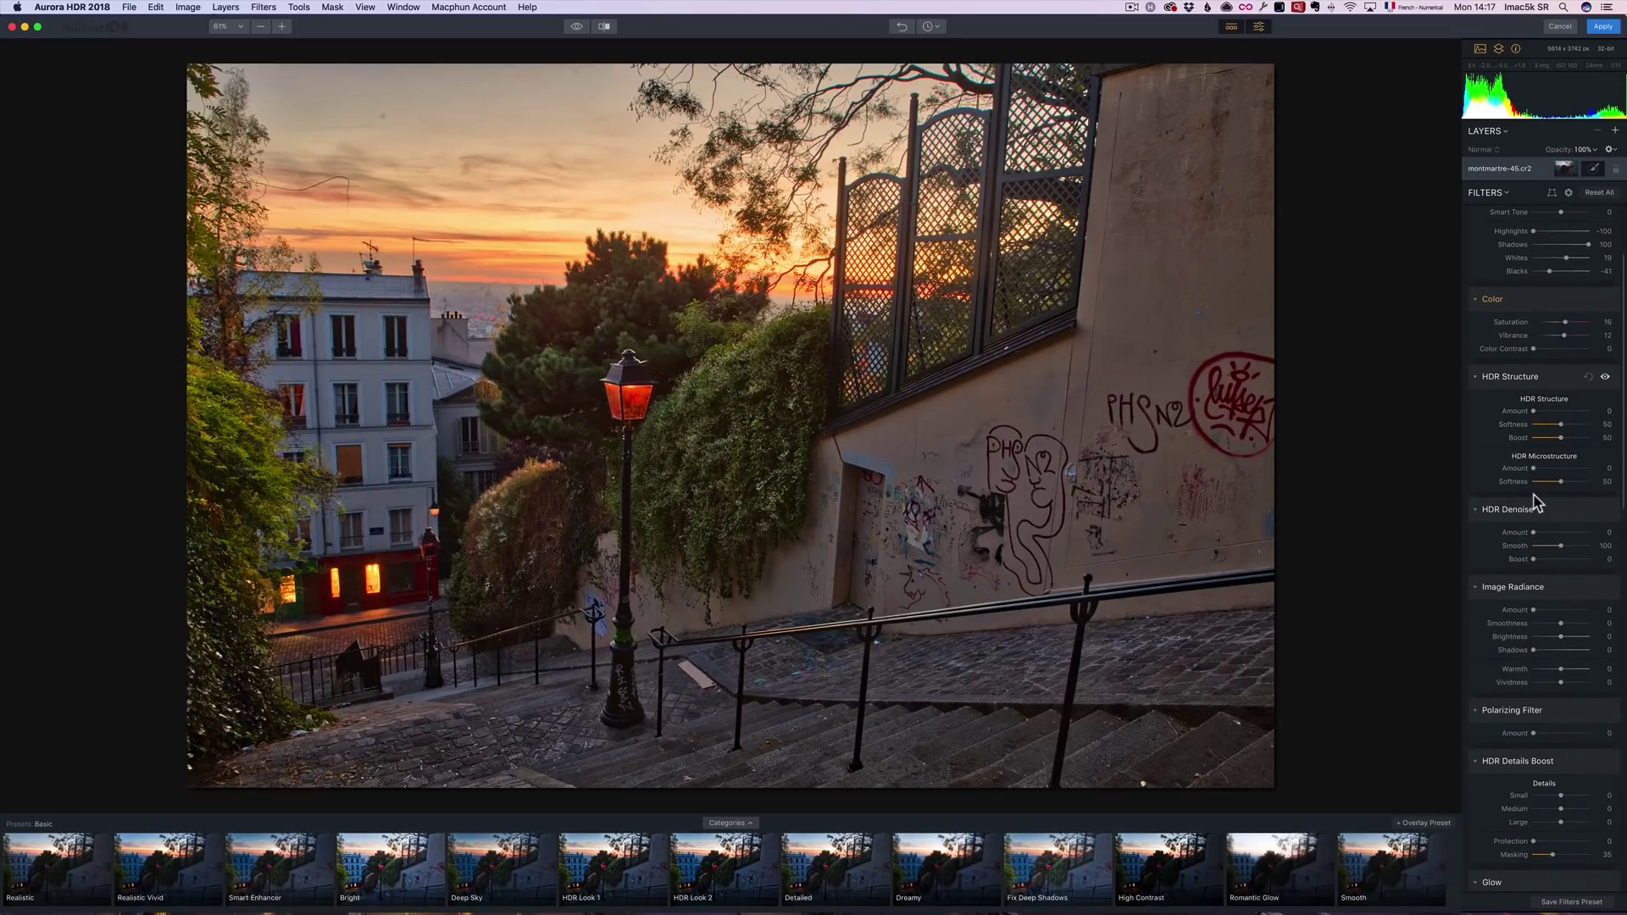
pyautogui.scroll(-5, 1539, 509)
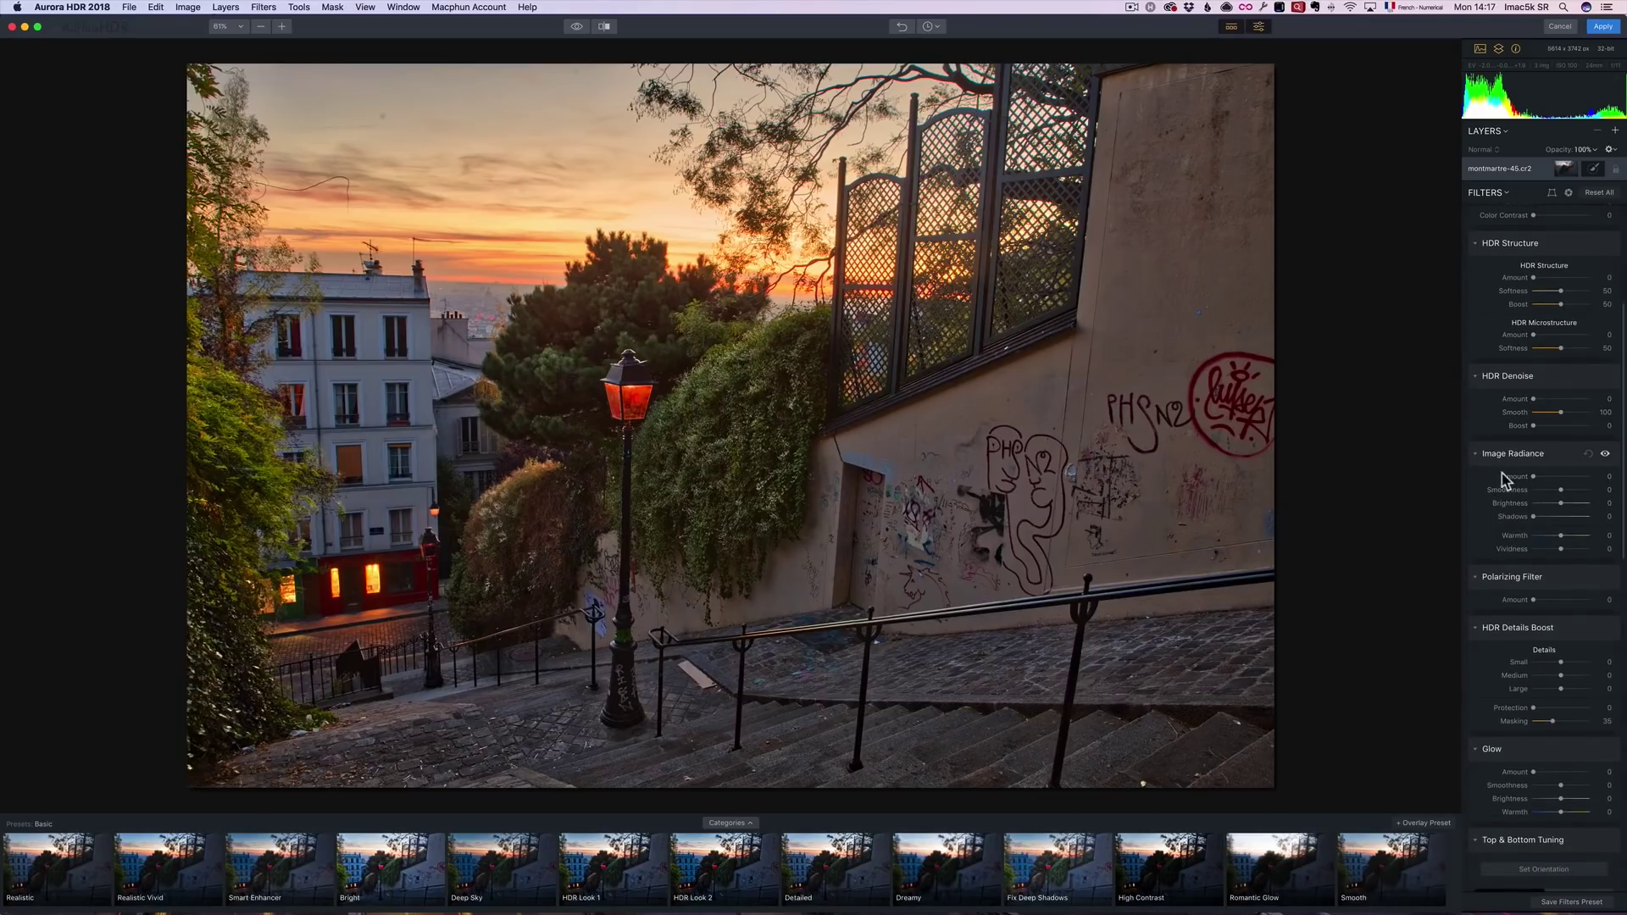
pyautogui.scroll(-1, 1523, 452)
pyautogui.scroll(-2, 1518, 449)
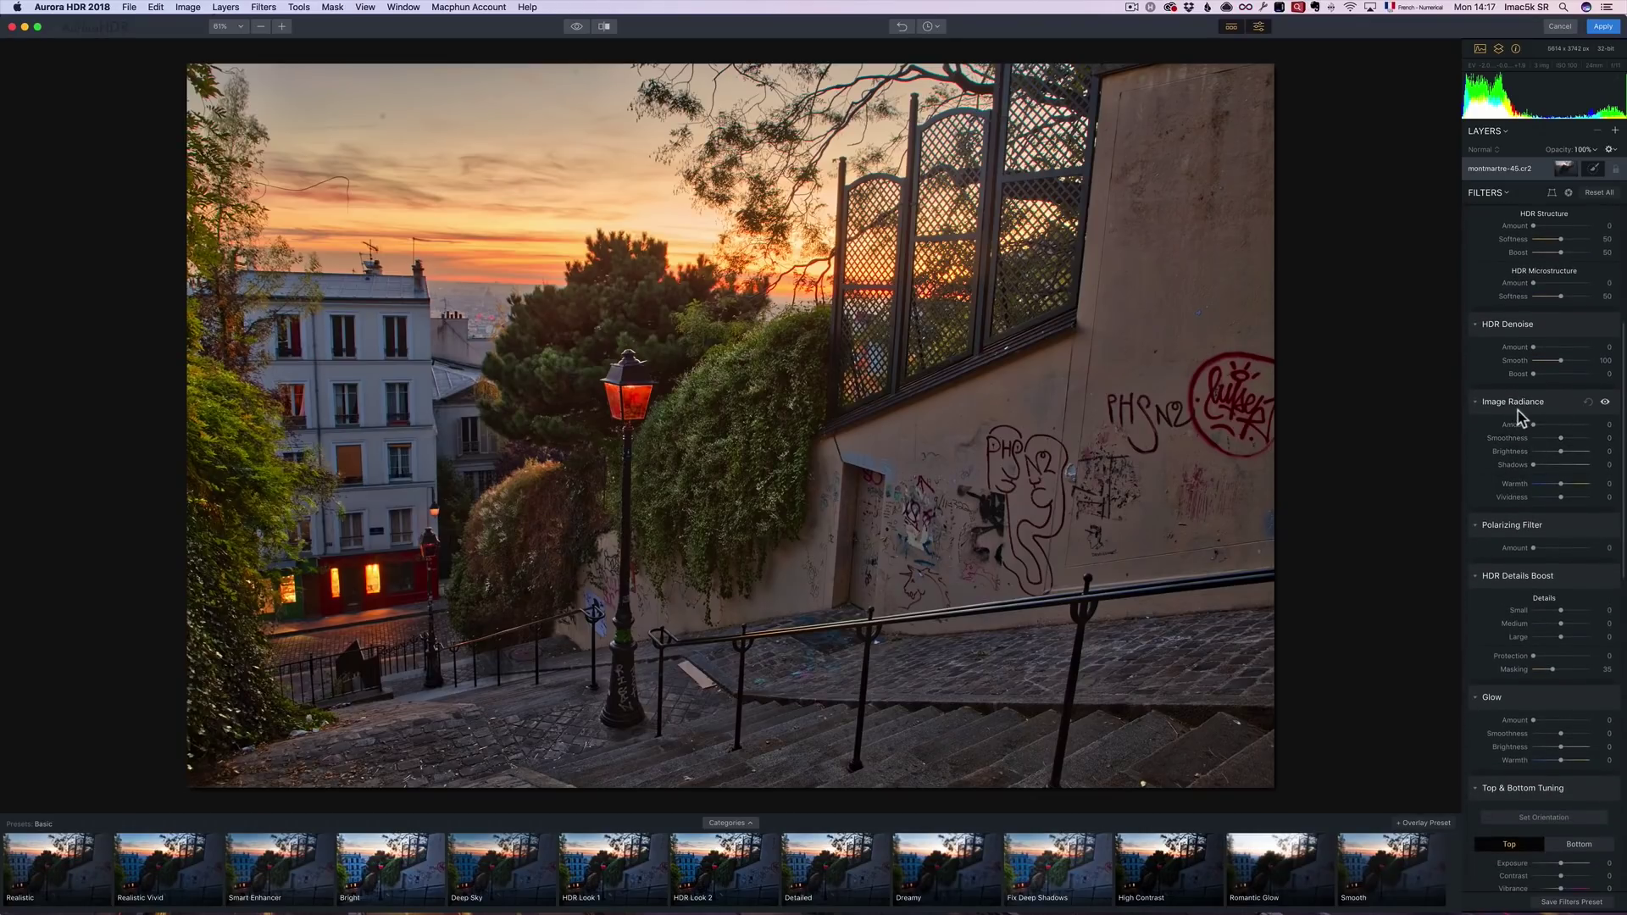
pyautogui.scroll(-3, 1515, 447)
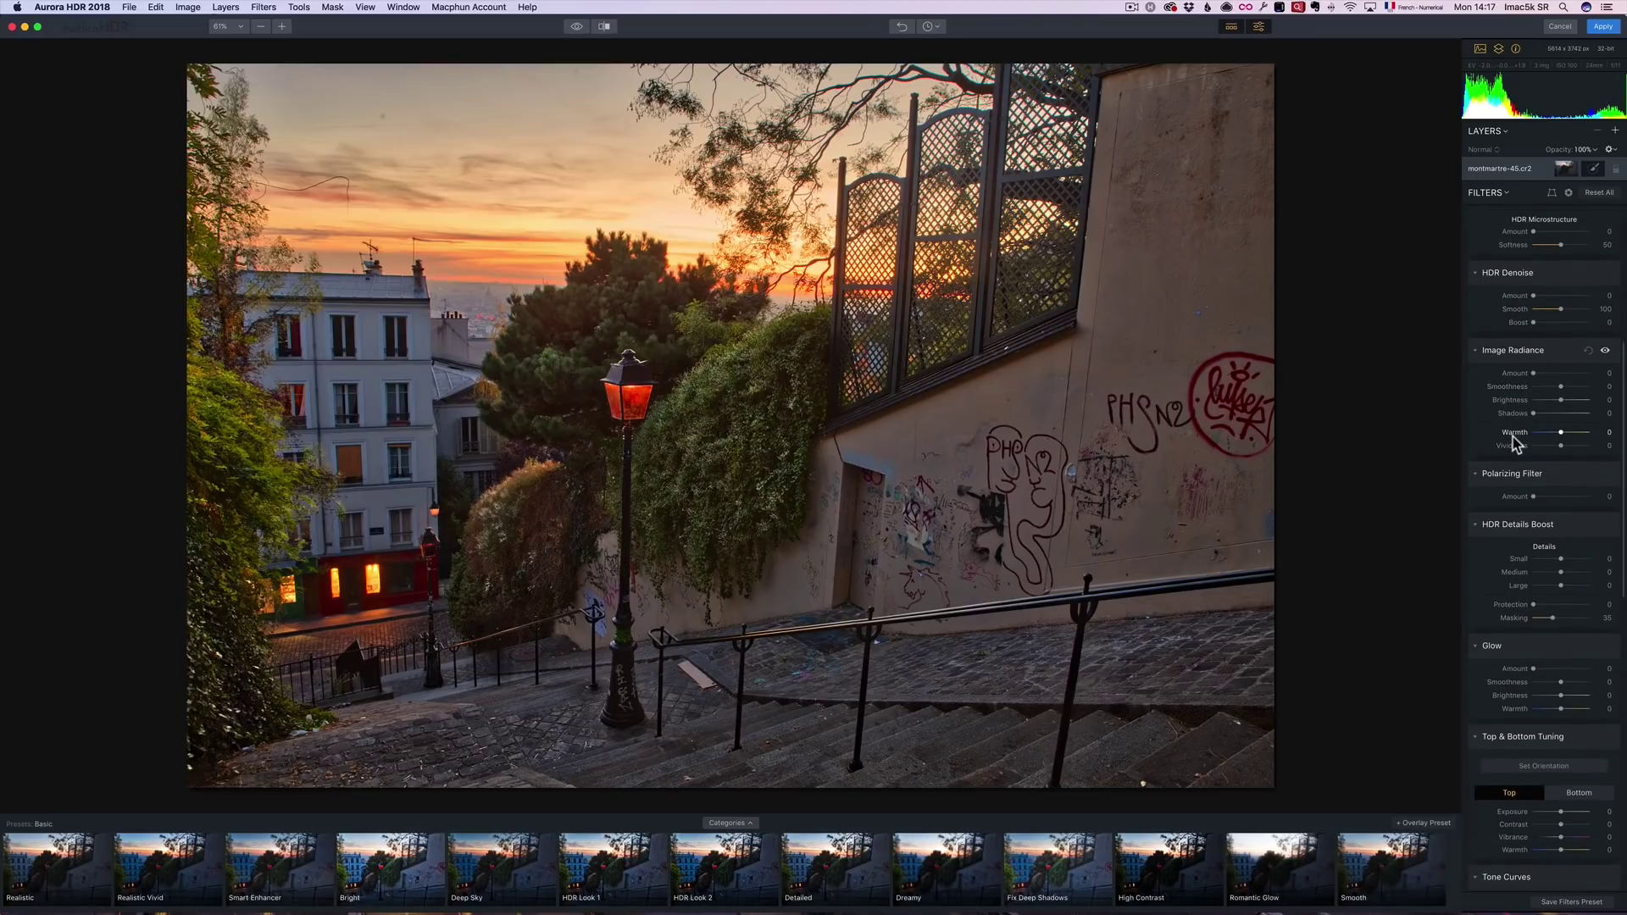
pyautogui.scroll(-4, 1523, 440)
pyautogui.moveTo(1534, 426); pyautogui.dragTo(1564, 432)
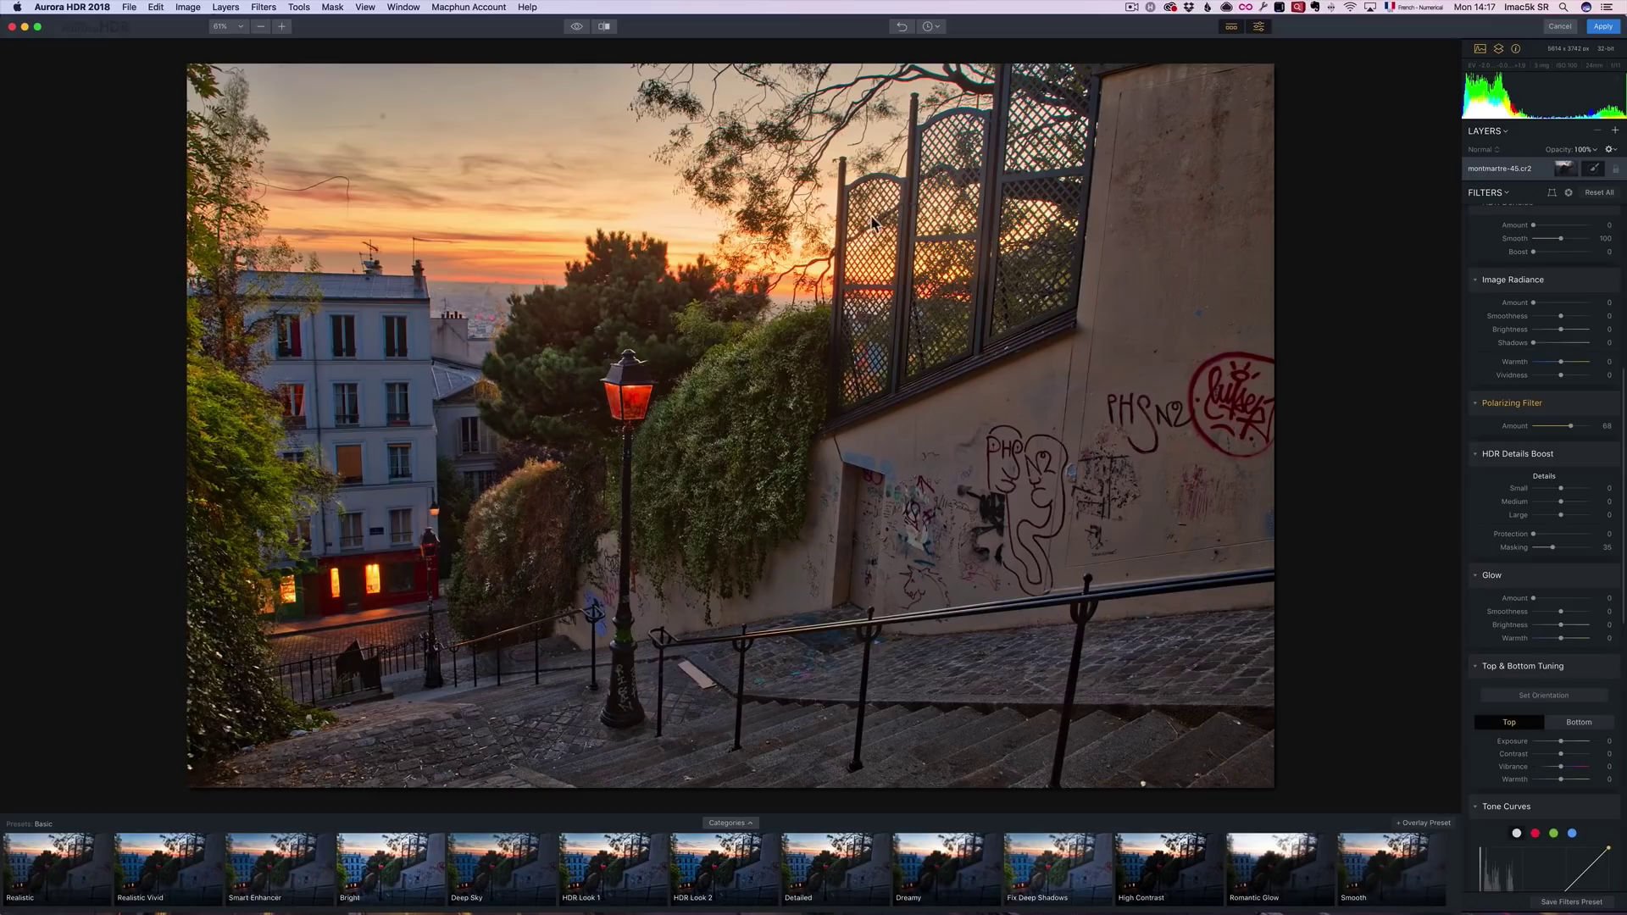
# - Compare the HDR image before and after the edits twice
pyautogui.click(576, 27)
pyautogui.click(575, 26)
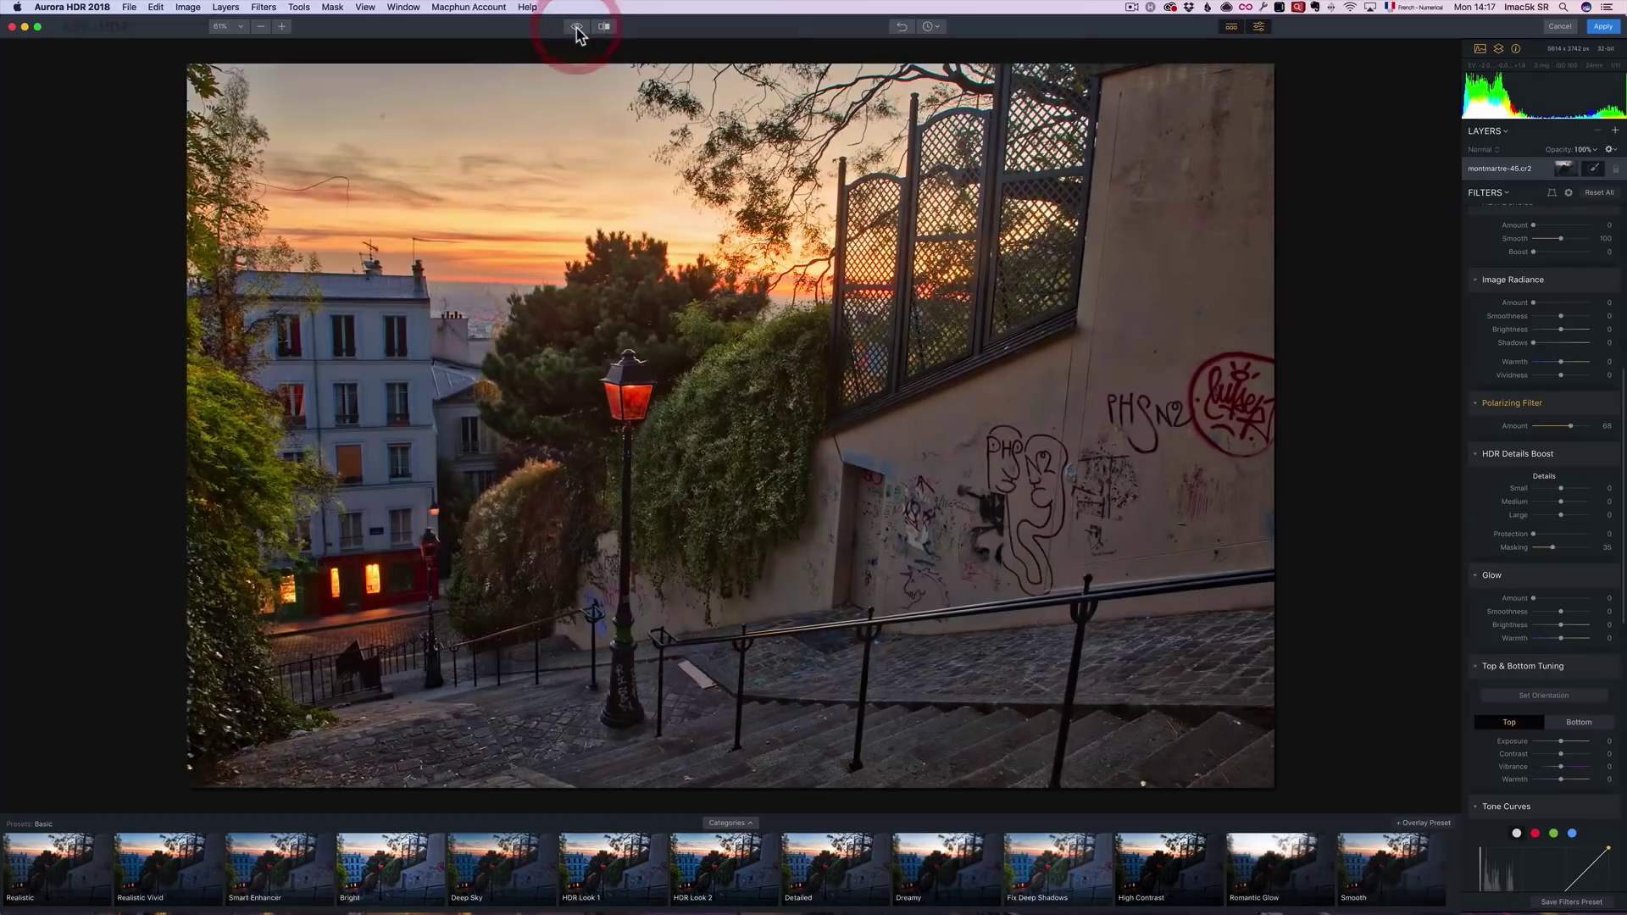
pyautogui.click(576, 28)
pyautogui.click(575, 27)
# - Color-tone the highlights with about hue 20, saturation 33 and the shadows with about hue 192, saturation 10, and set the Vignette amount to -17
pyautogui.scroll(-3, 1532, 453)
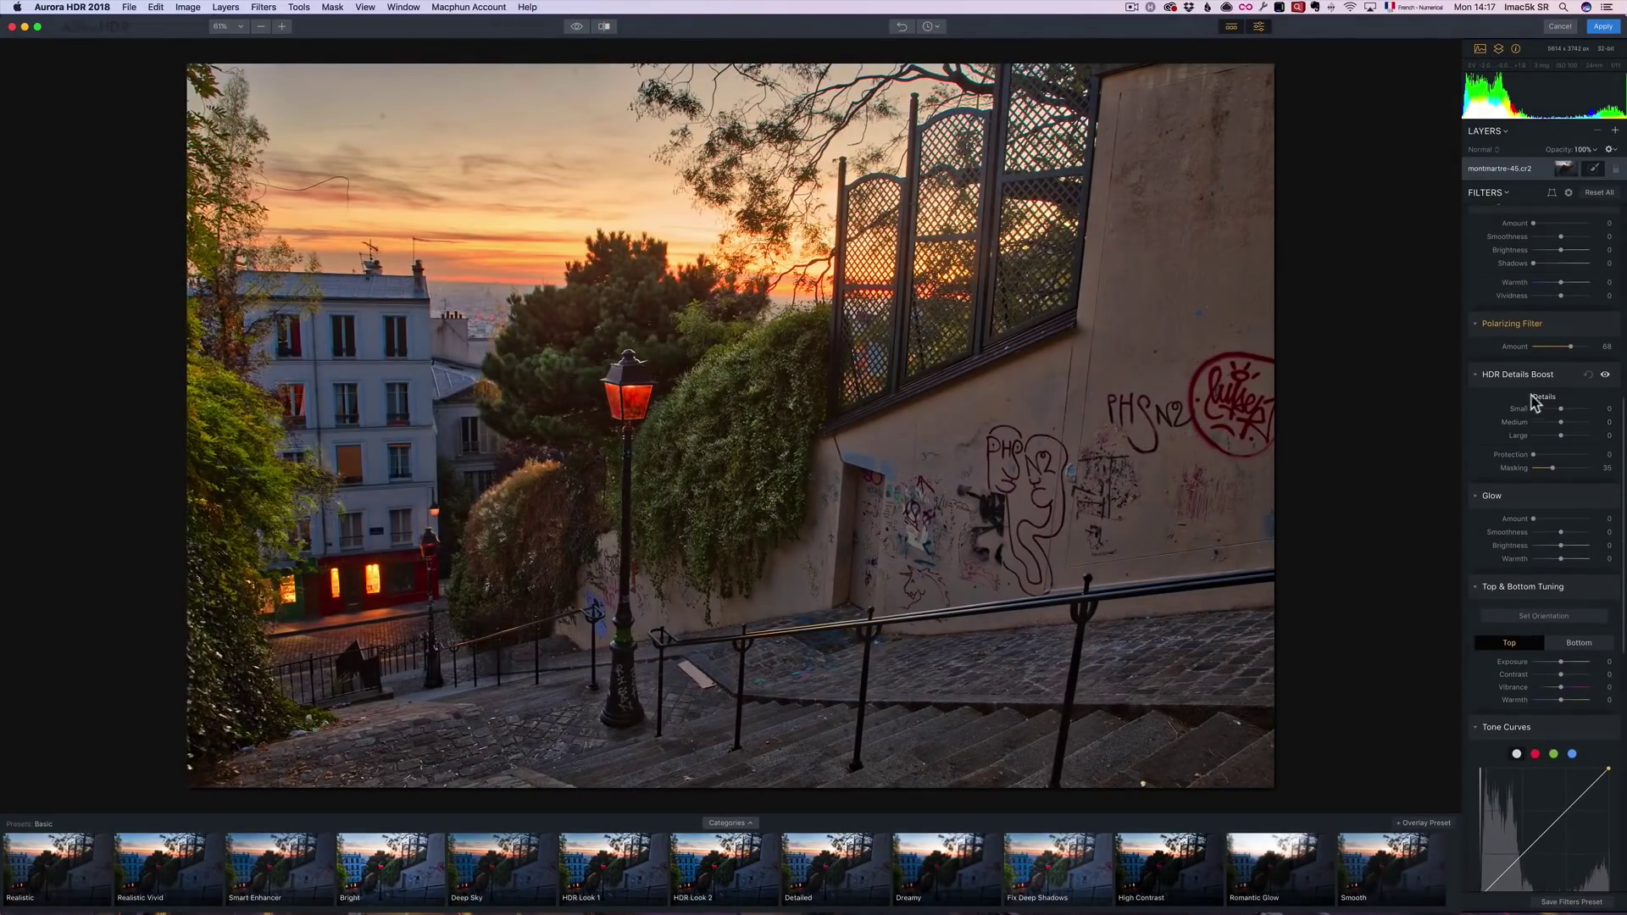
pyautogui.scroll(-6, 1547, 564)
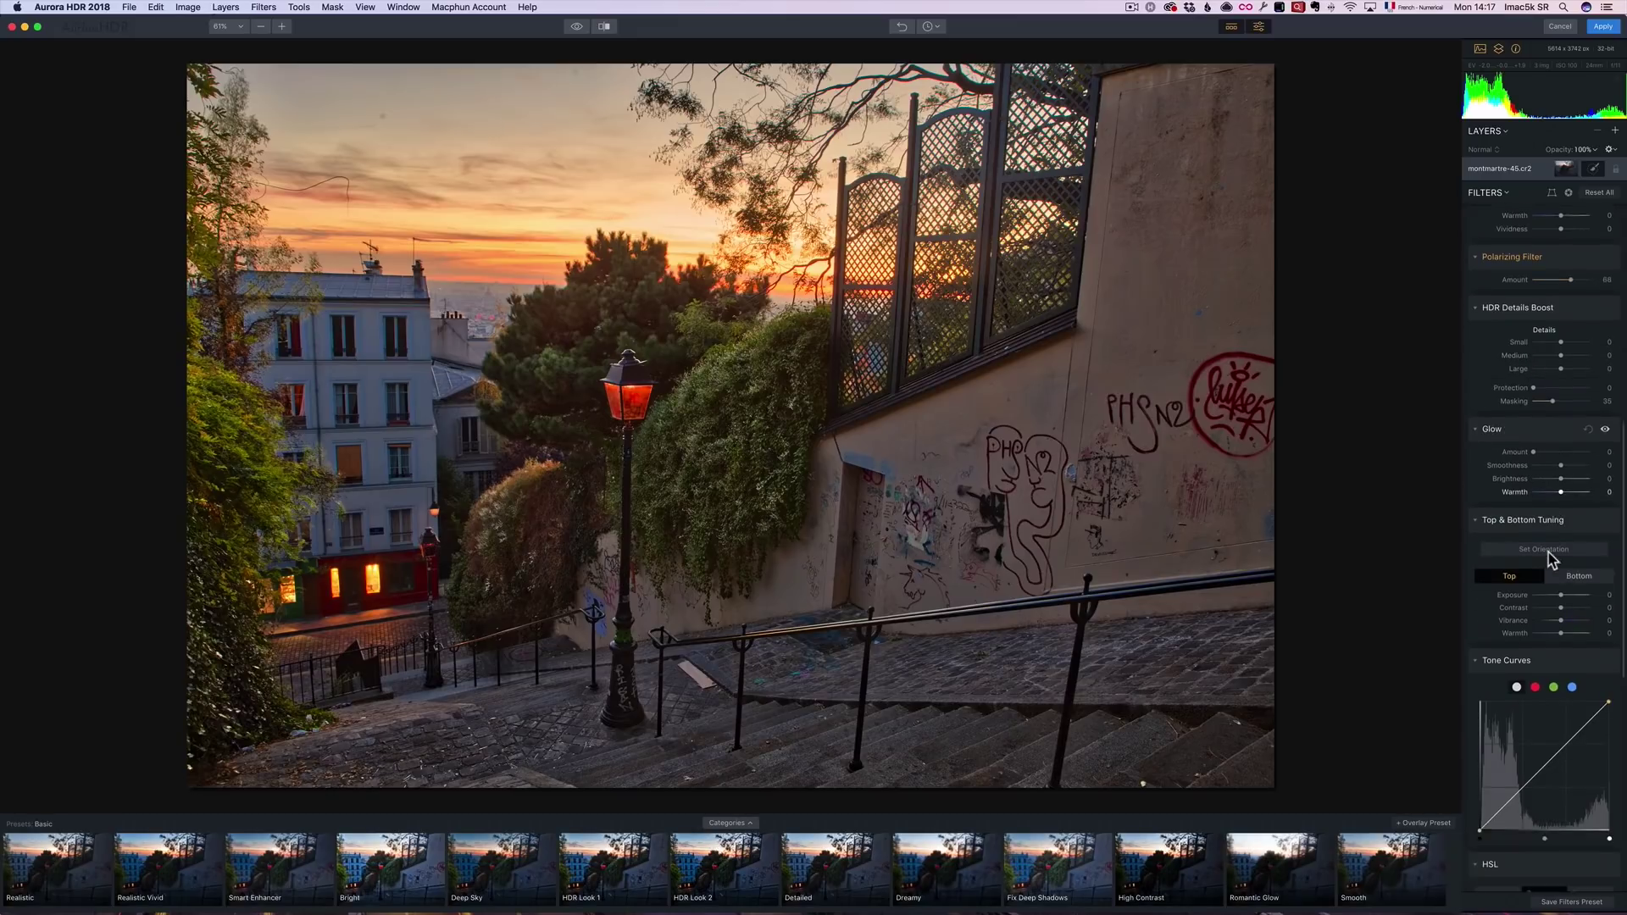
pyautogui.scroll(-15, 1550, 551)
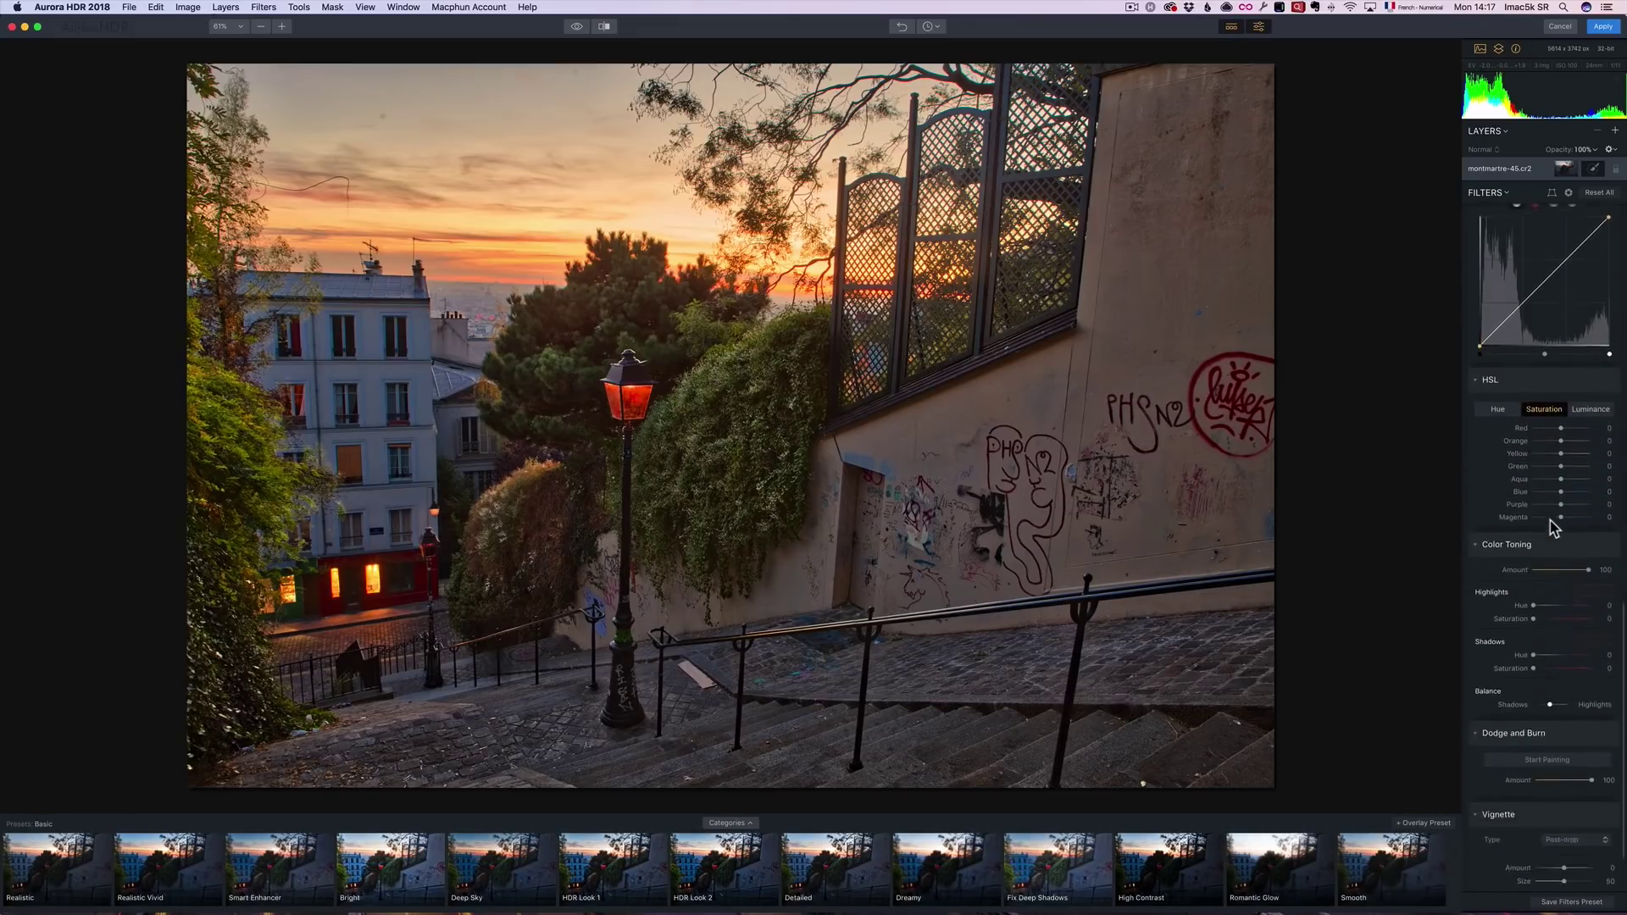
pyautogui.scroll(-1, 1549, 500)
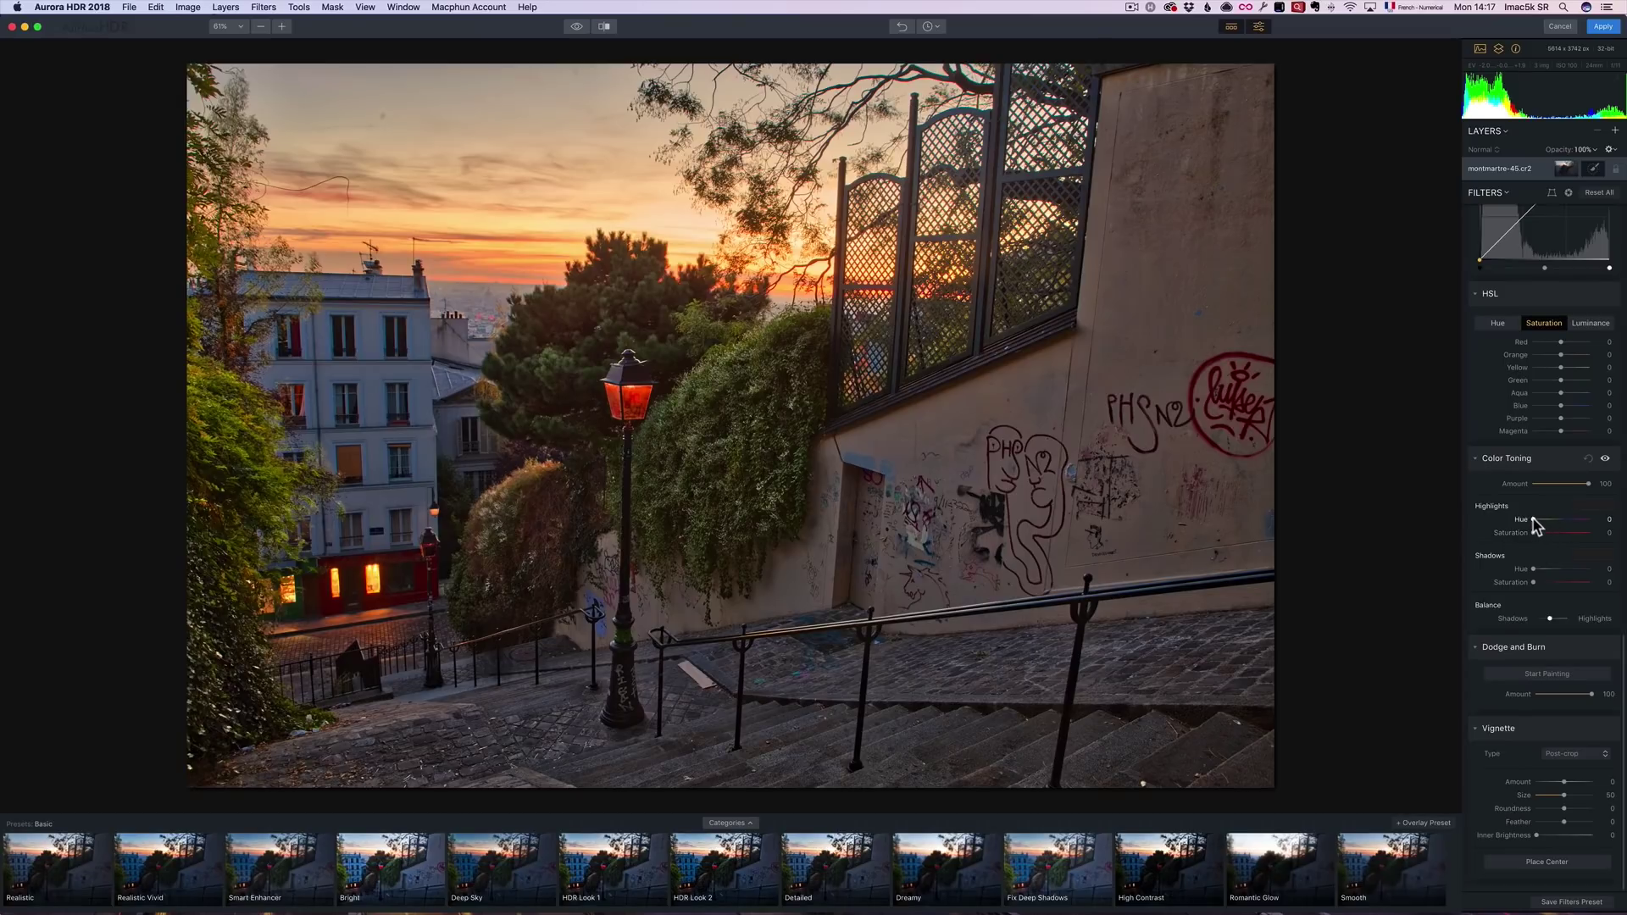
pyautogui.moveTo(1533, 519); pyautogui.dragTo(1550, 582)
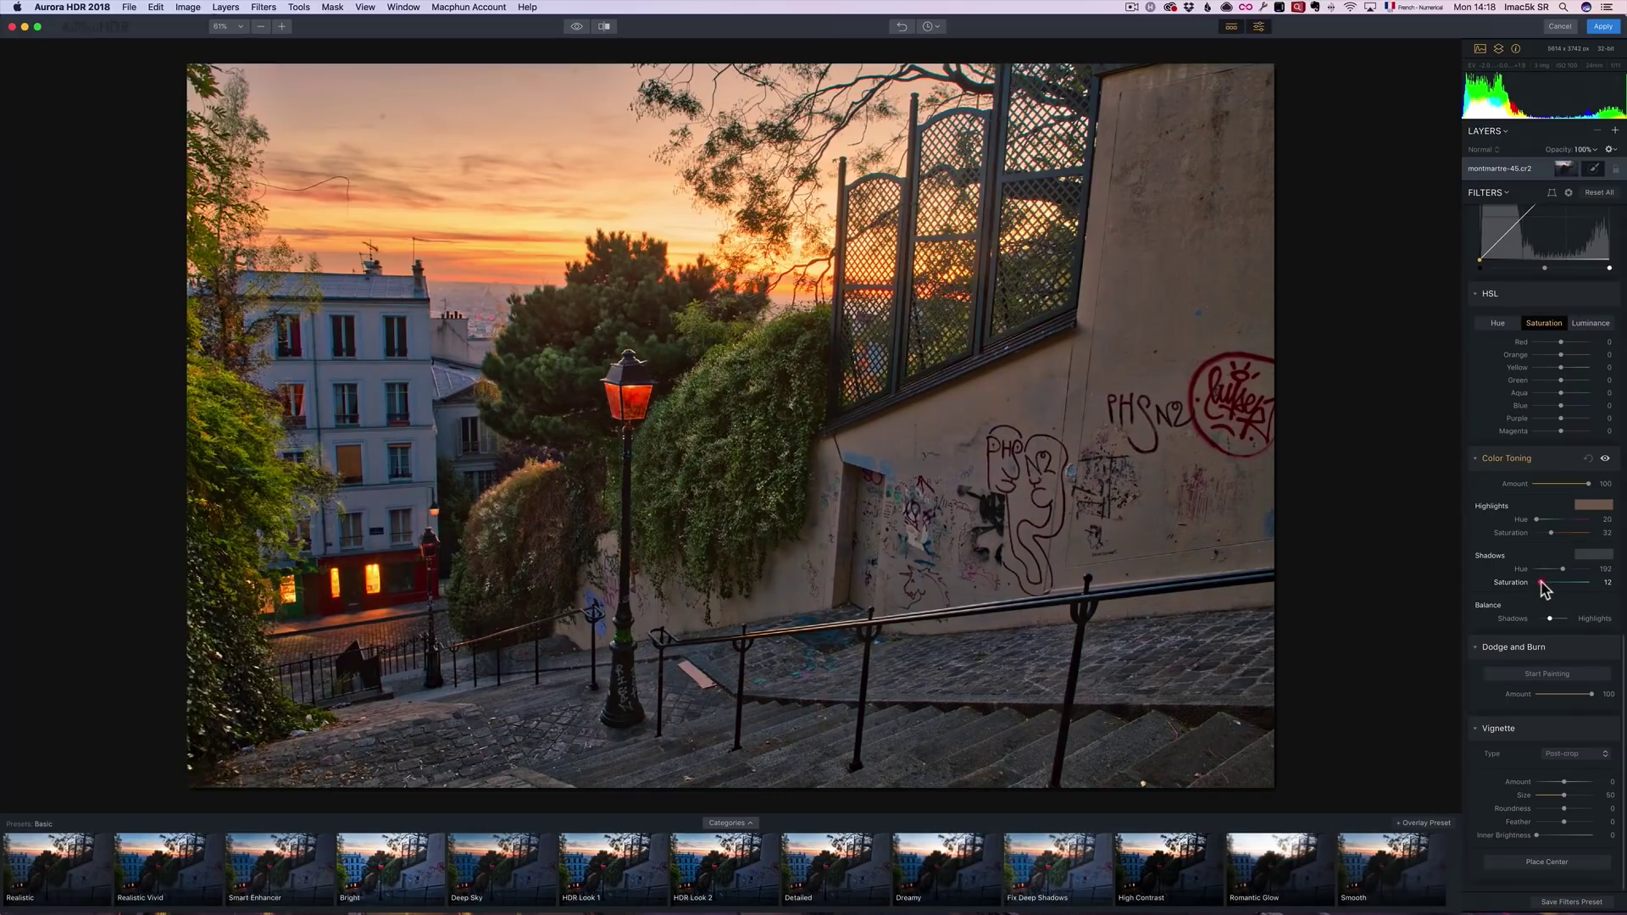
pyautogui.moveTo(1542, 587); pyautogui.dragTo(1544, 563)
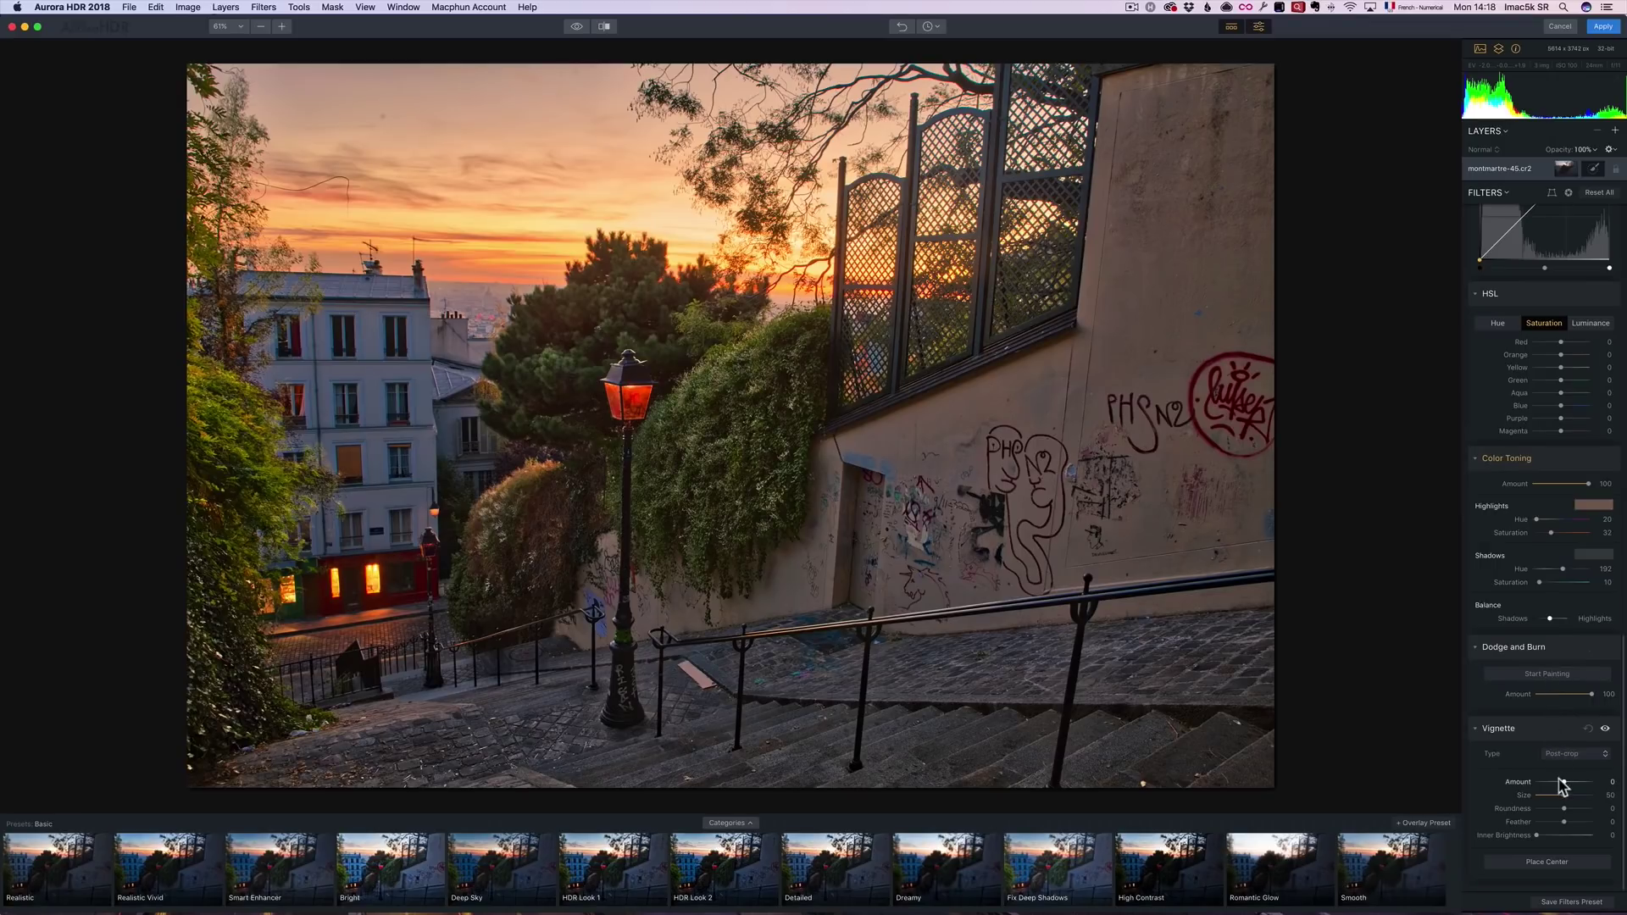
pyautogui.moveTo(1562, 782); pyautogui.dragTo(1558, 782)
# - Add a new adjustment layer above the photo and set its HDR Structure amount to about 19
pyautogui.click(1615, 132)
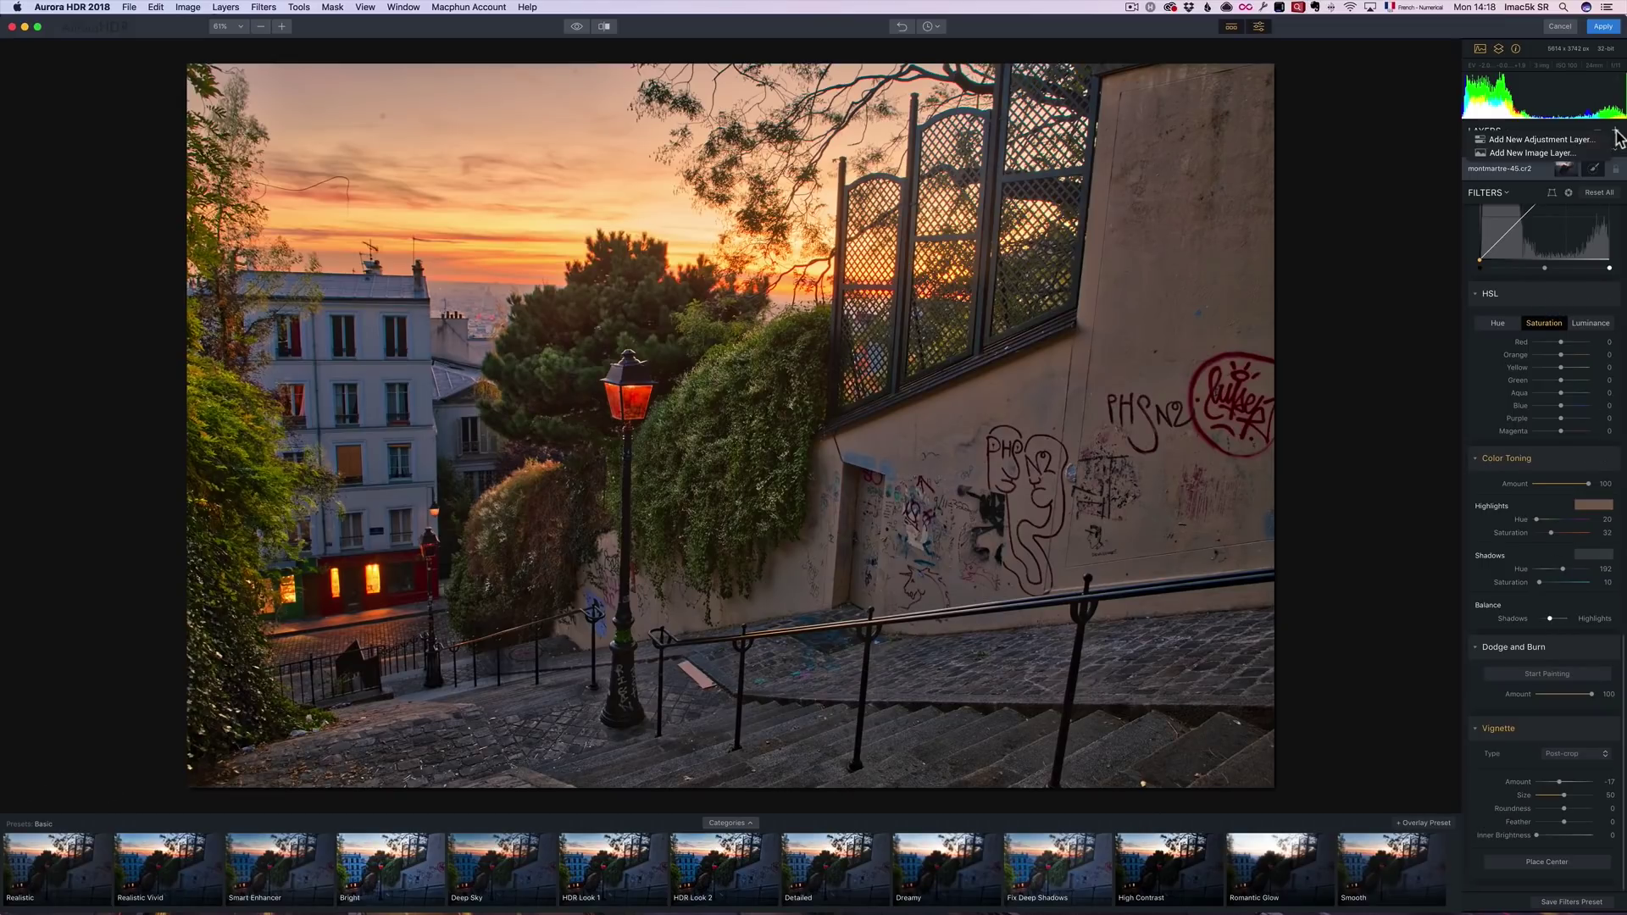
pyautogui.click(1538, 140)
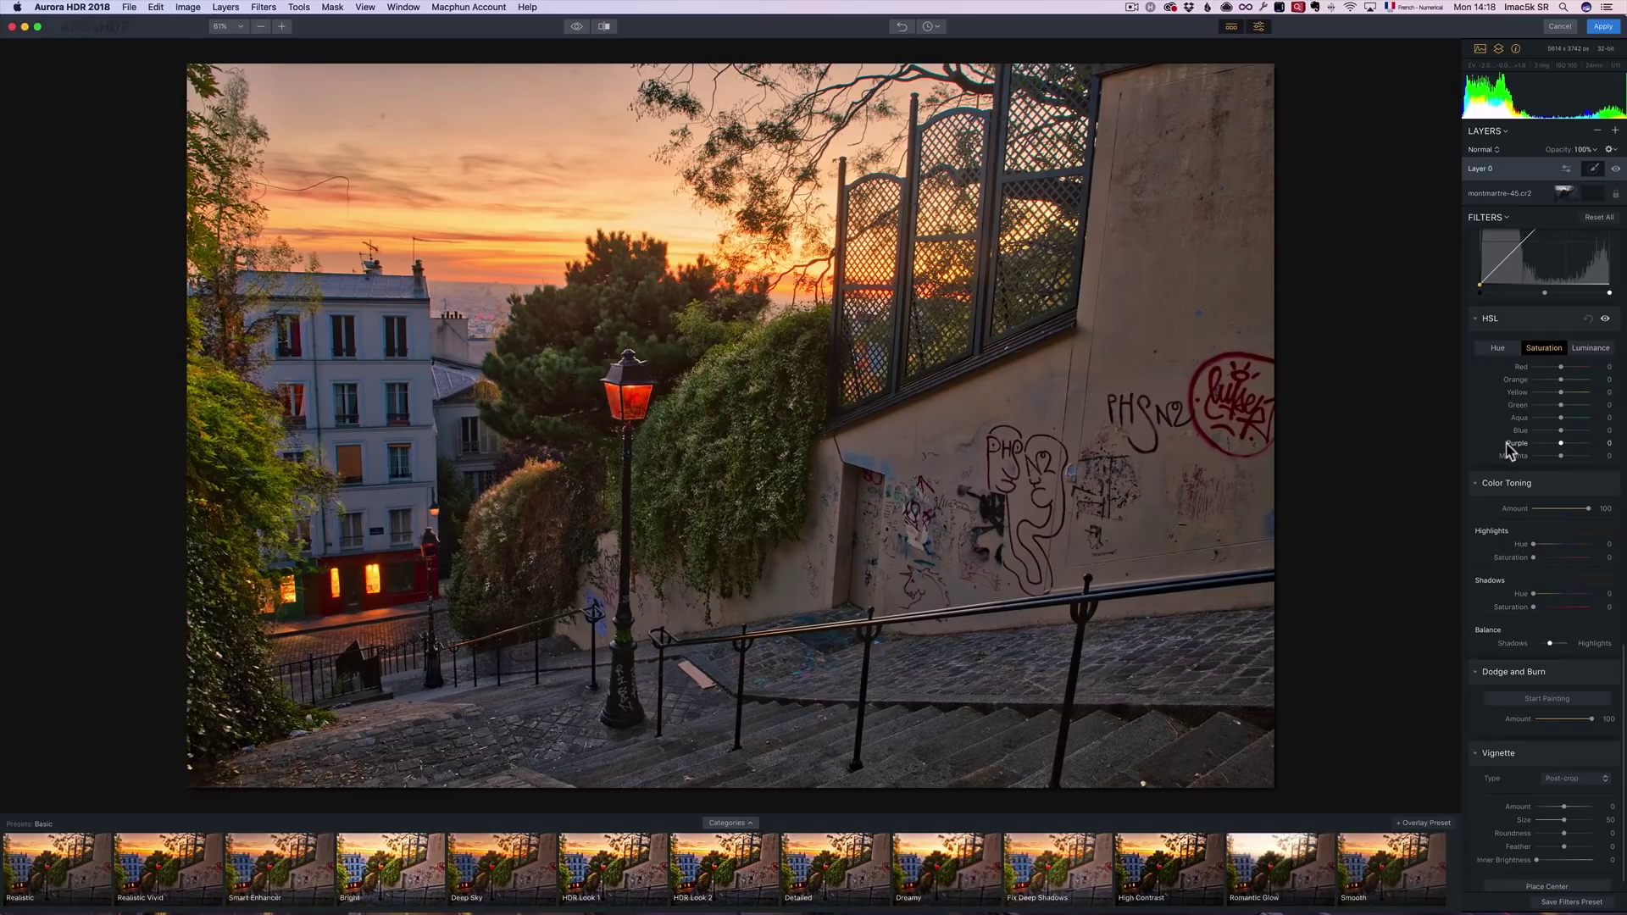
pyautogui.scroll(-1, 1521, 455)
pyautogui.scroll(10, 1521, 455)
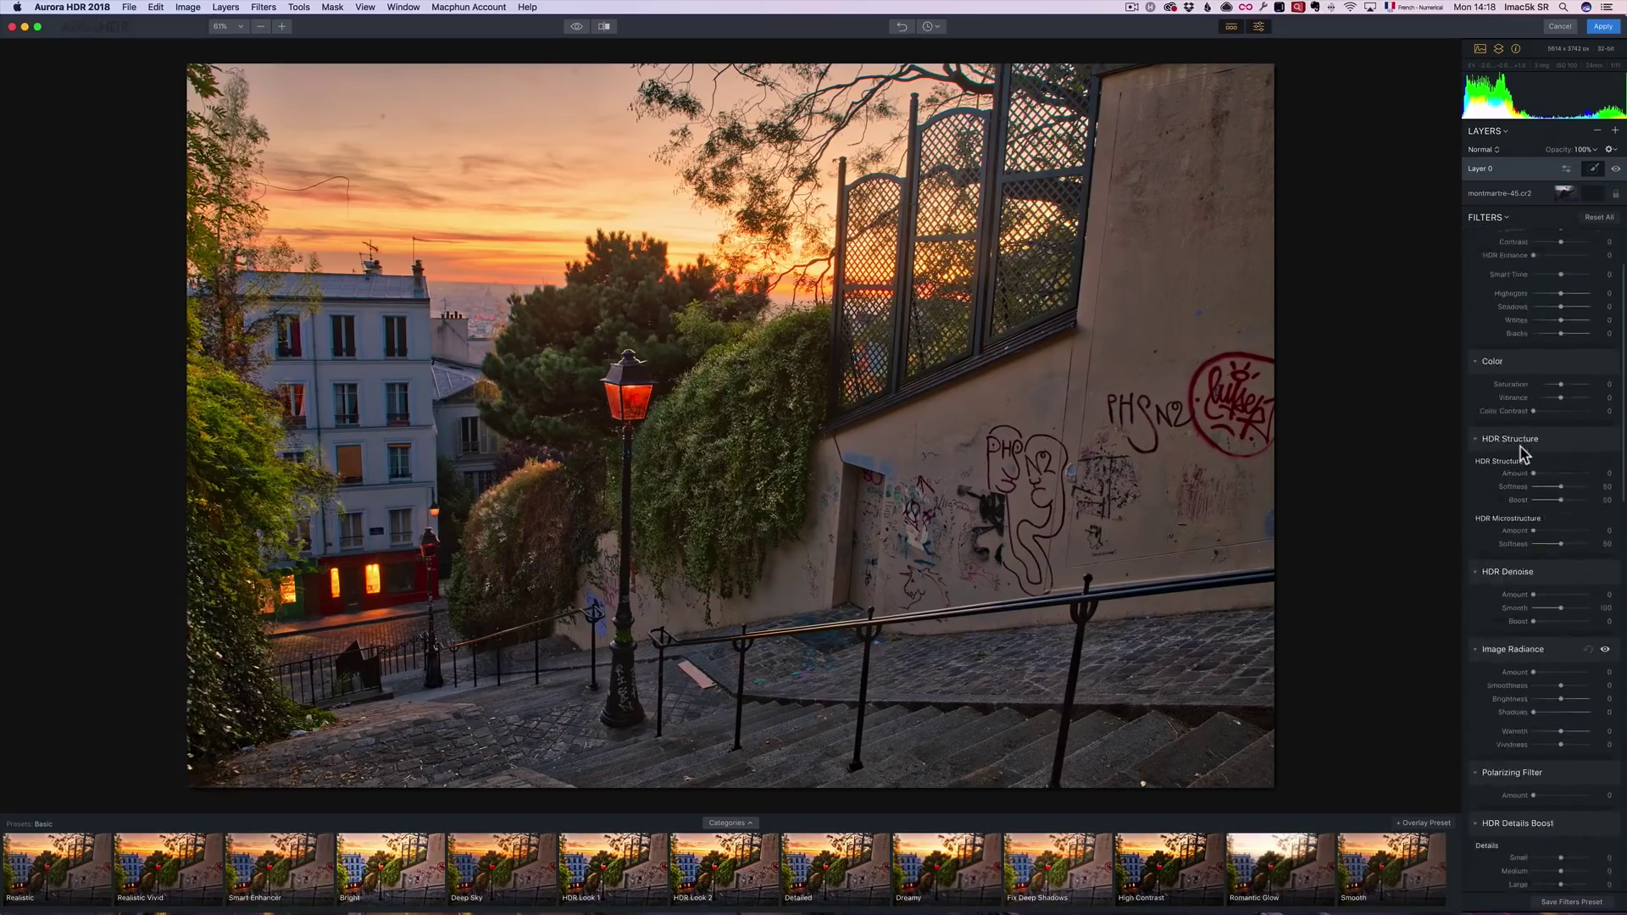
pyautogui.scroll(-3, 1525, 455)
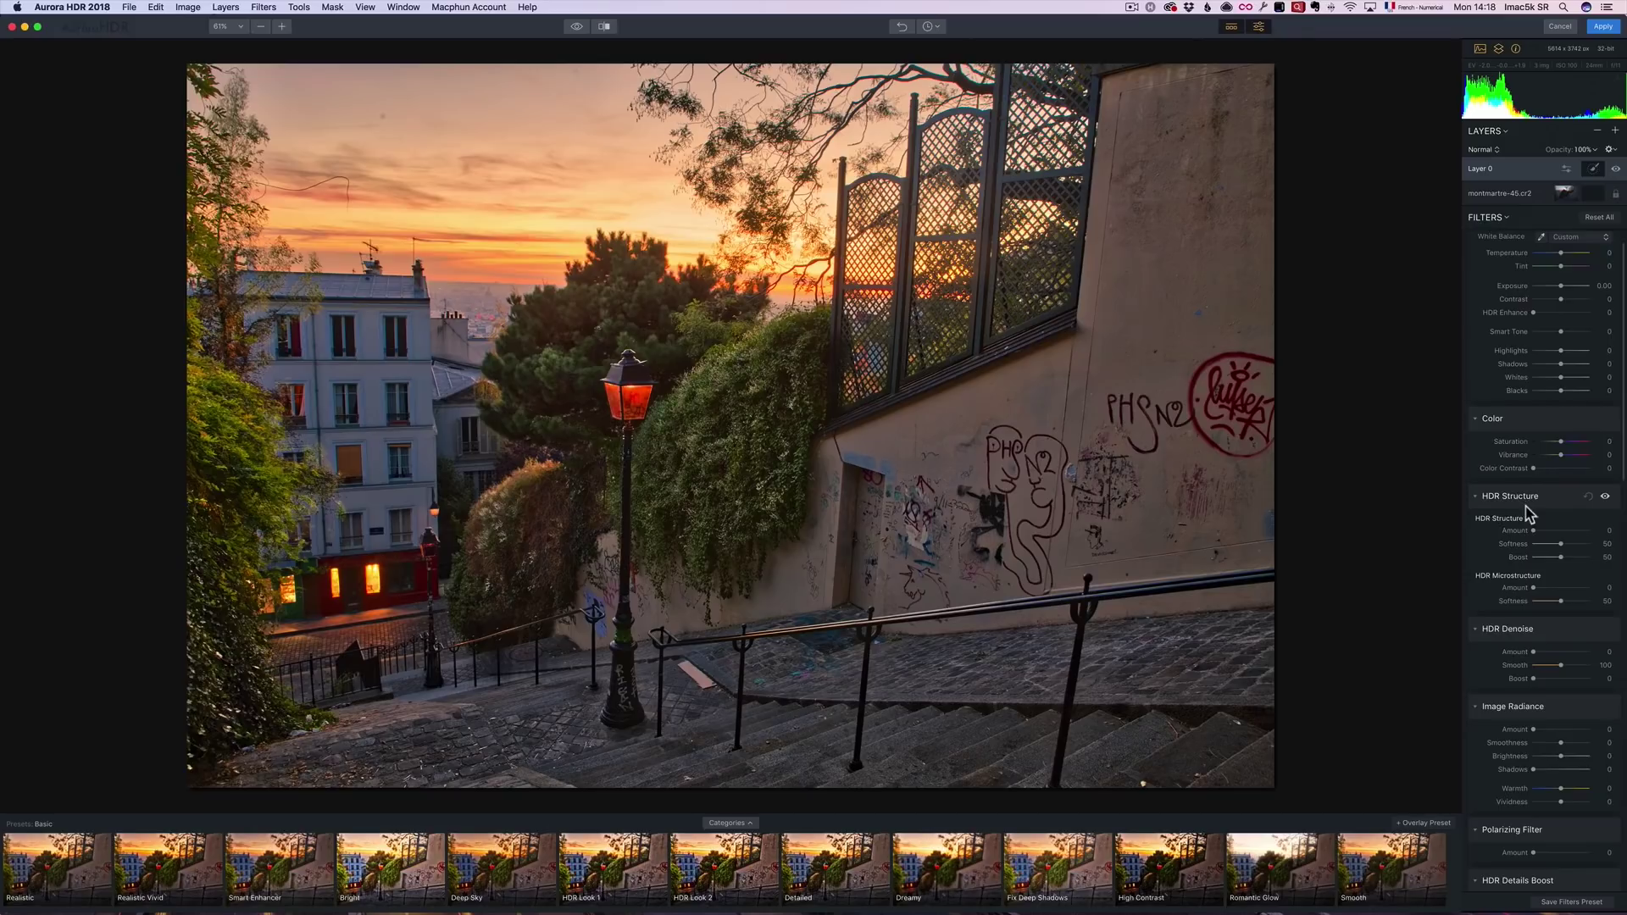
pyautogui.scroll(-1, 1525, 509)
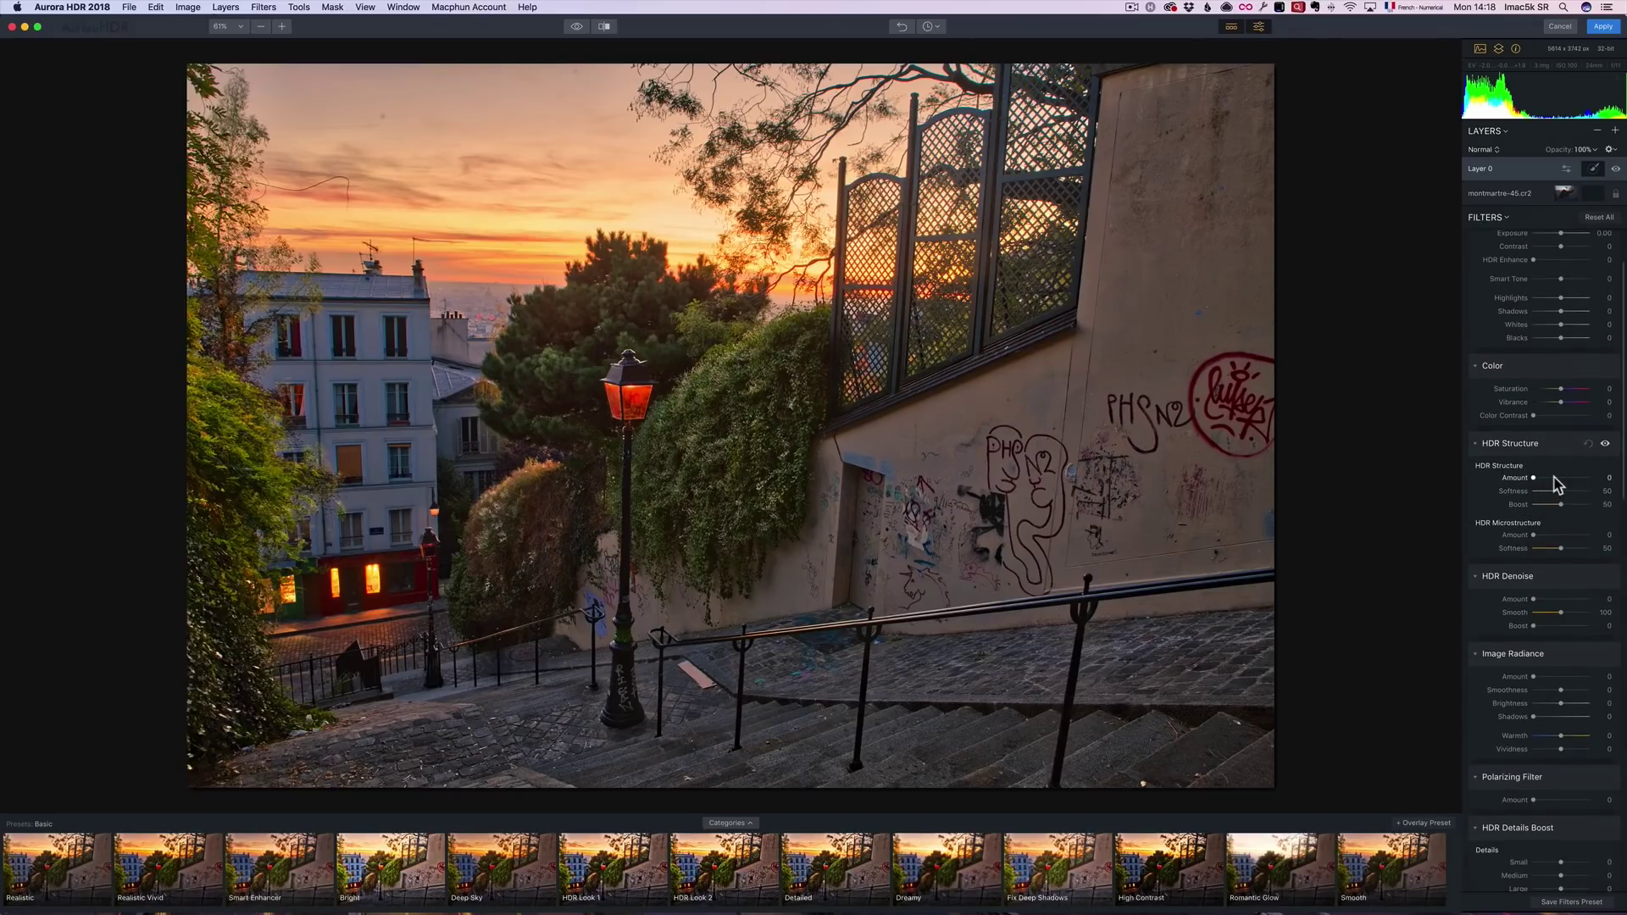
pyautogui.click(1555, 482)
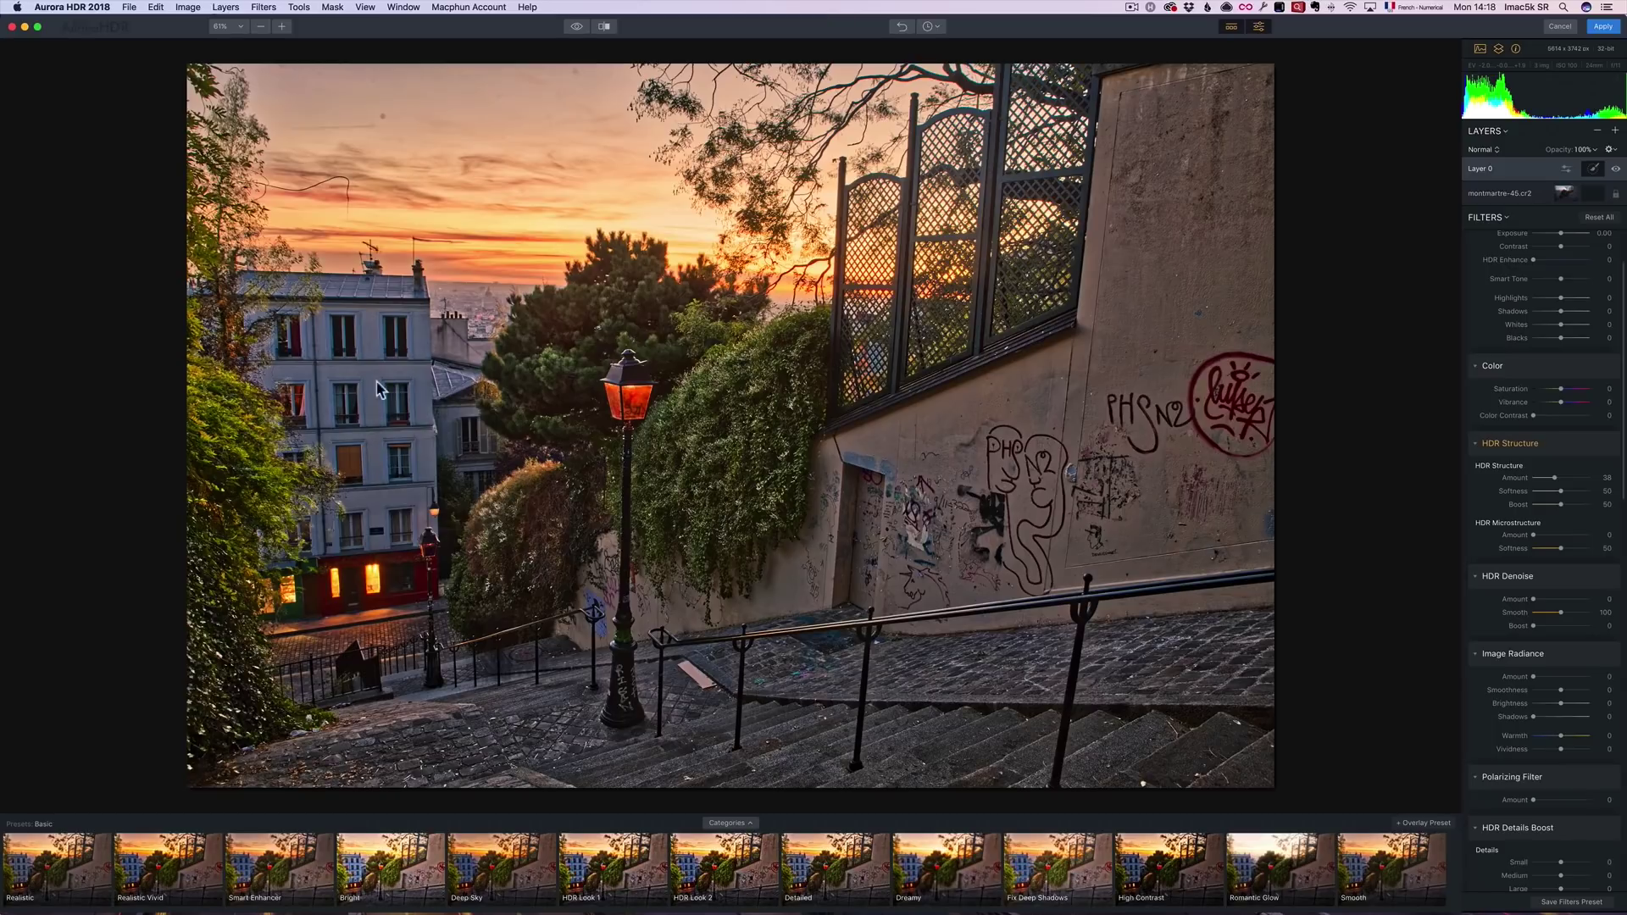
pyautogui.click(1543, 480)
pyautogui.scroll(-2, 1538, 500)
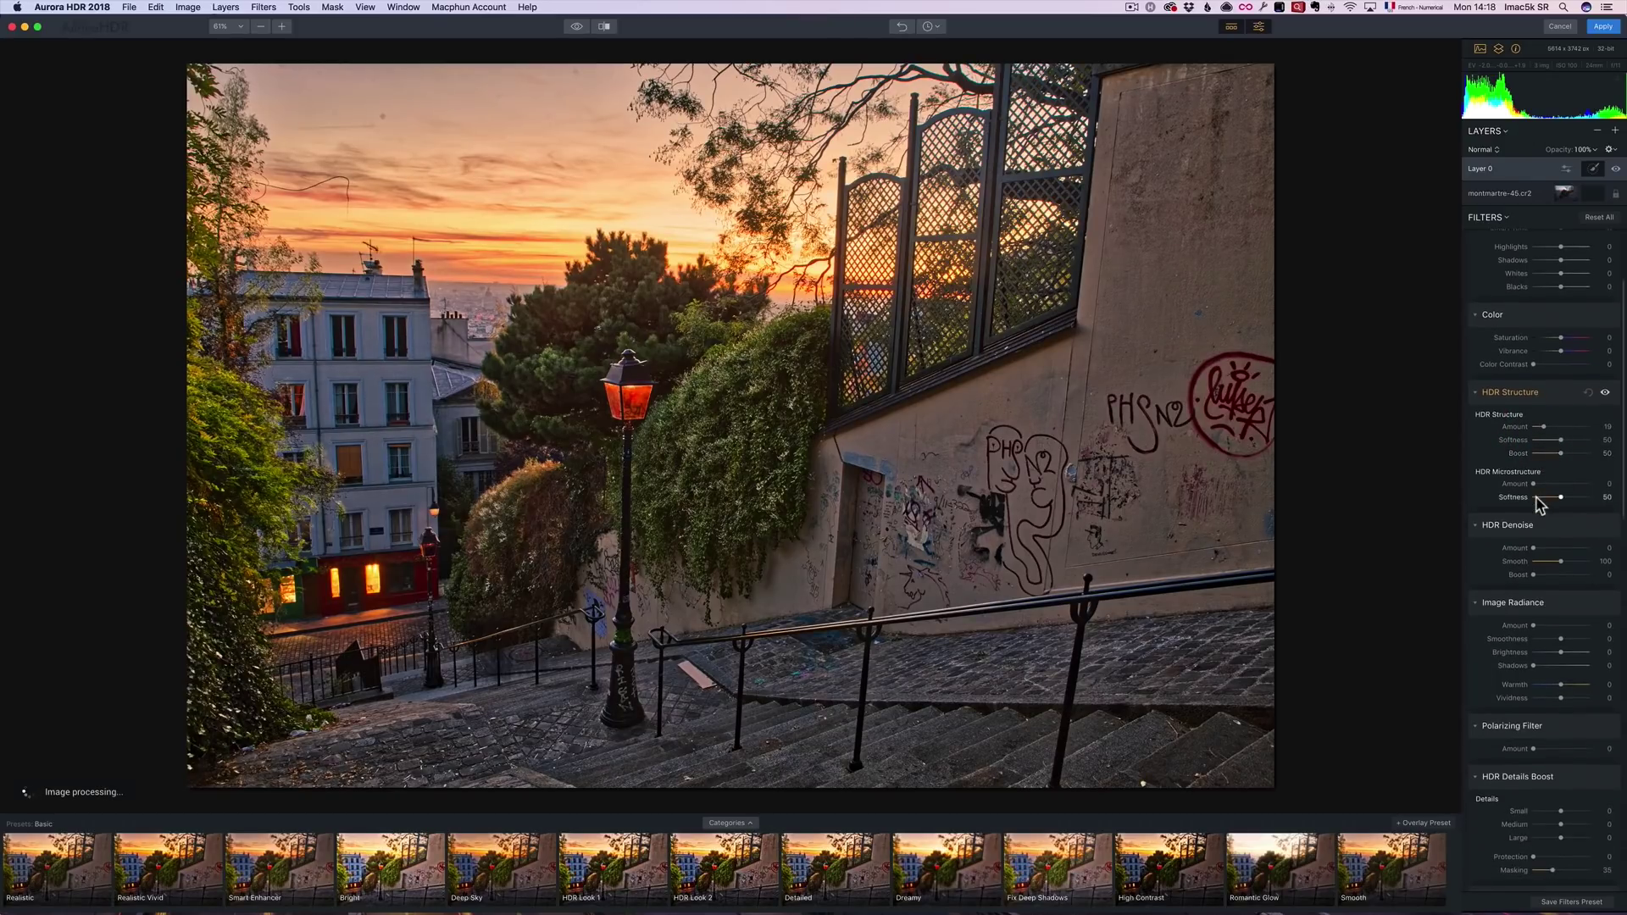
# - Set the new layer's HDR Details Boost to about 19 Medium and 42 Large, and lower the layer's opacity to 62%
pyautogui.scroll(-1, 1538, 502)
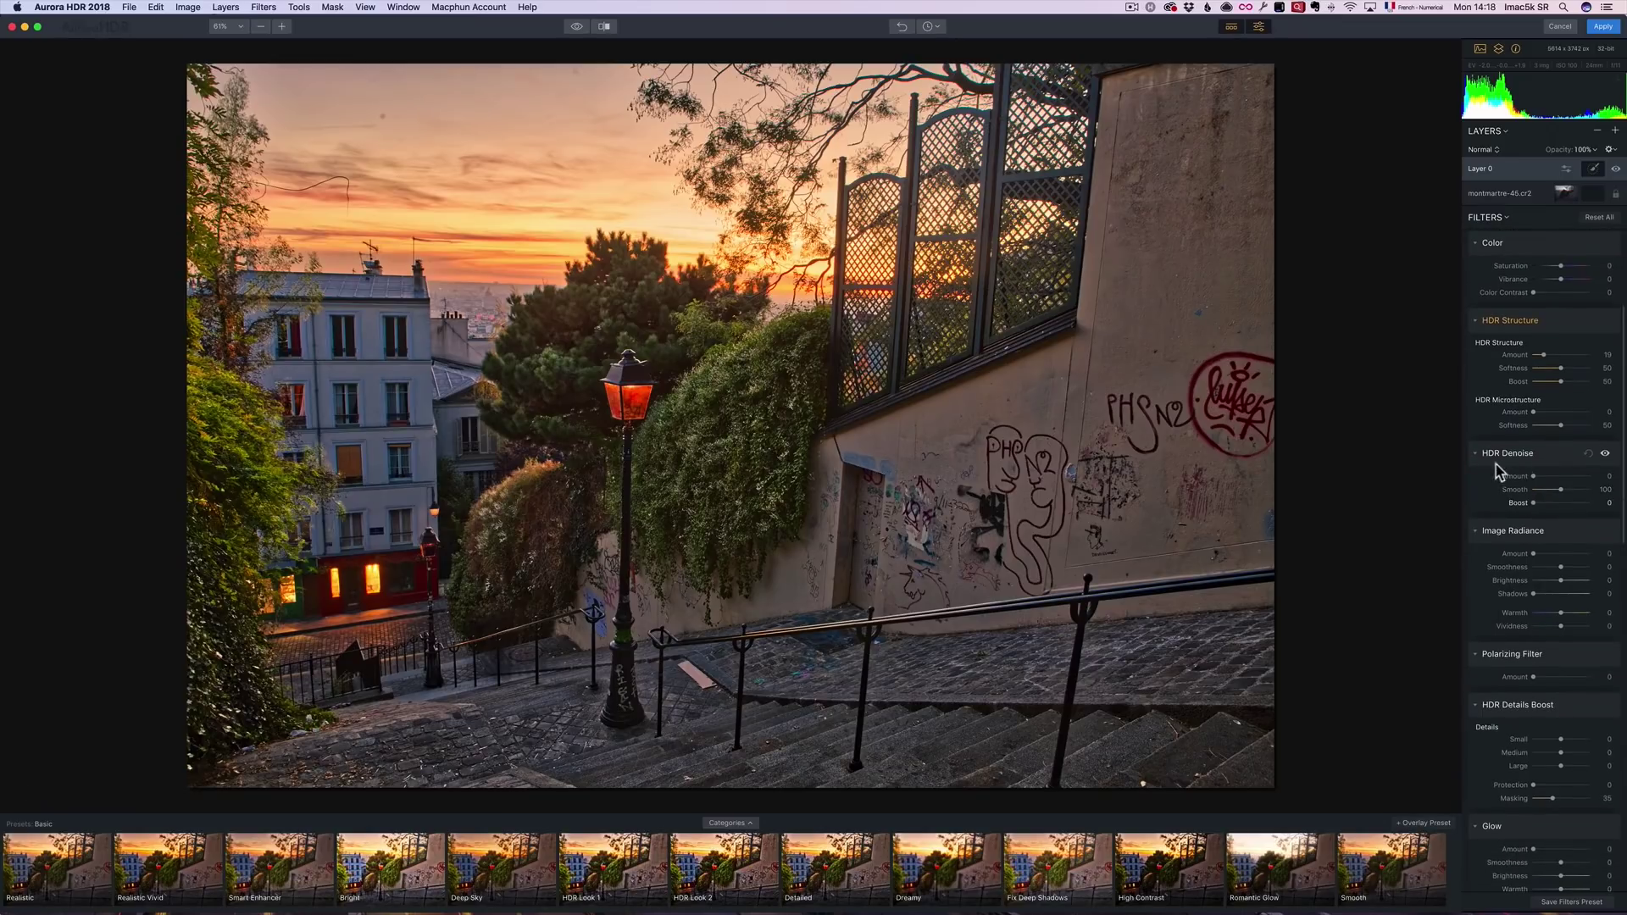
pyautogui.scroll(-3, 1513, 581)
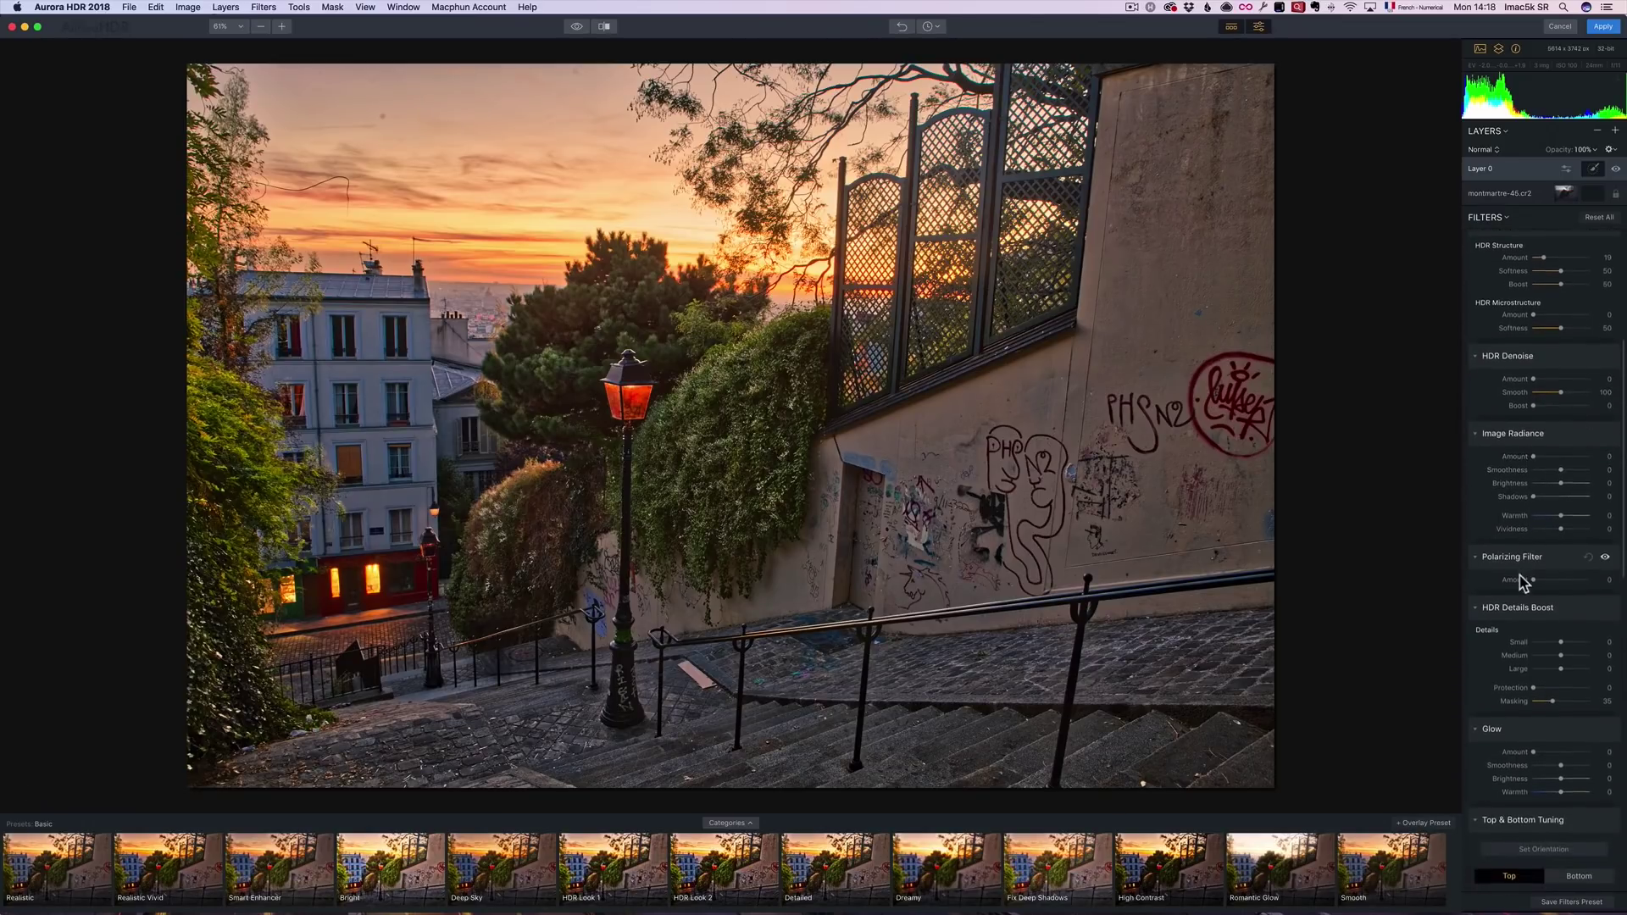
pyautogui.scroll(-1, 1515, 573)
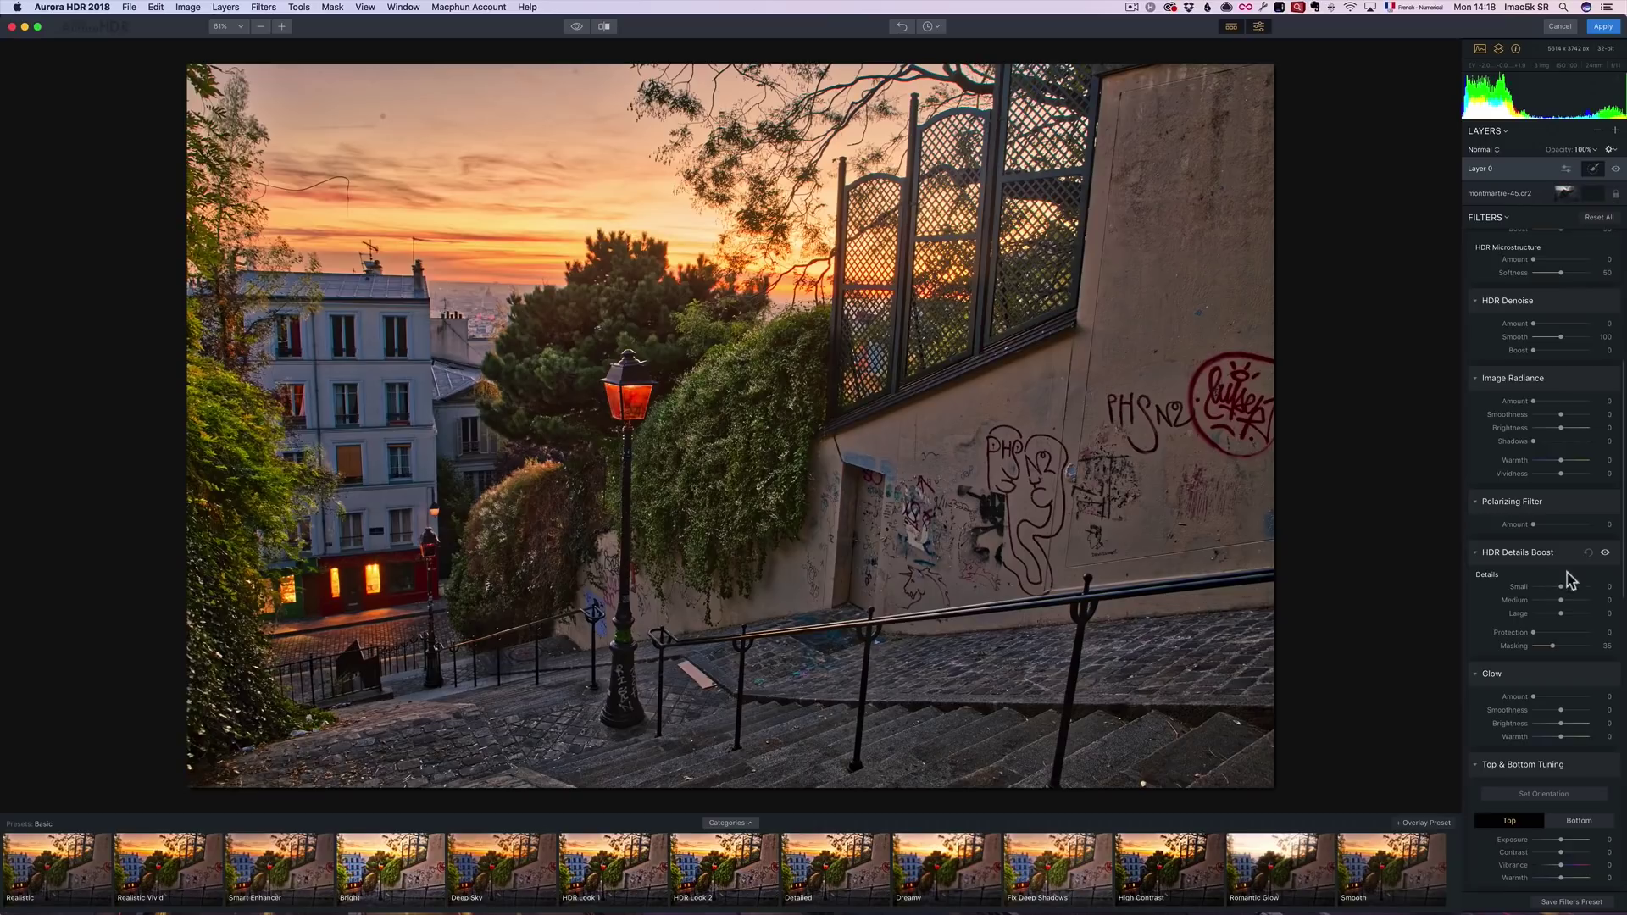
pyautogui.moveTo(1566, 613); pyautogui.dragTo(1573, 614)
pyautogui.scroll(-5, 1533, 576)
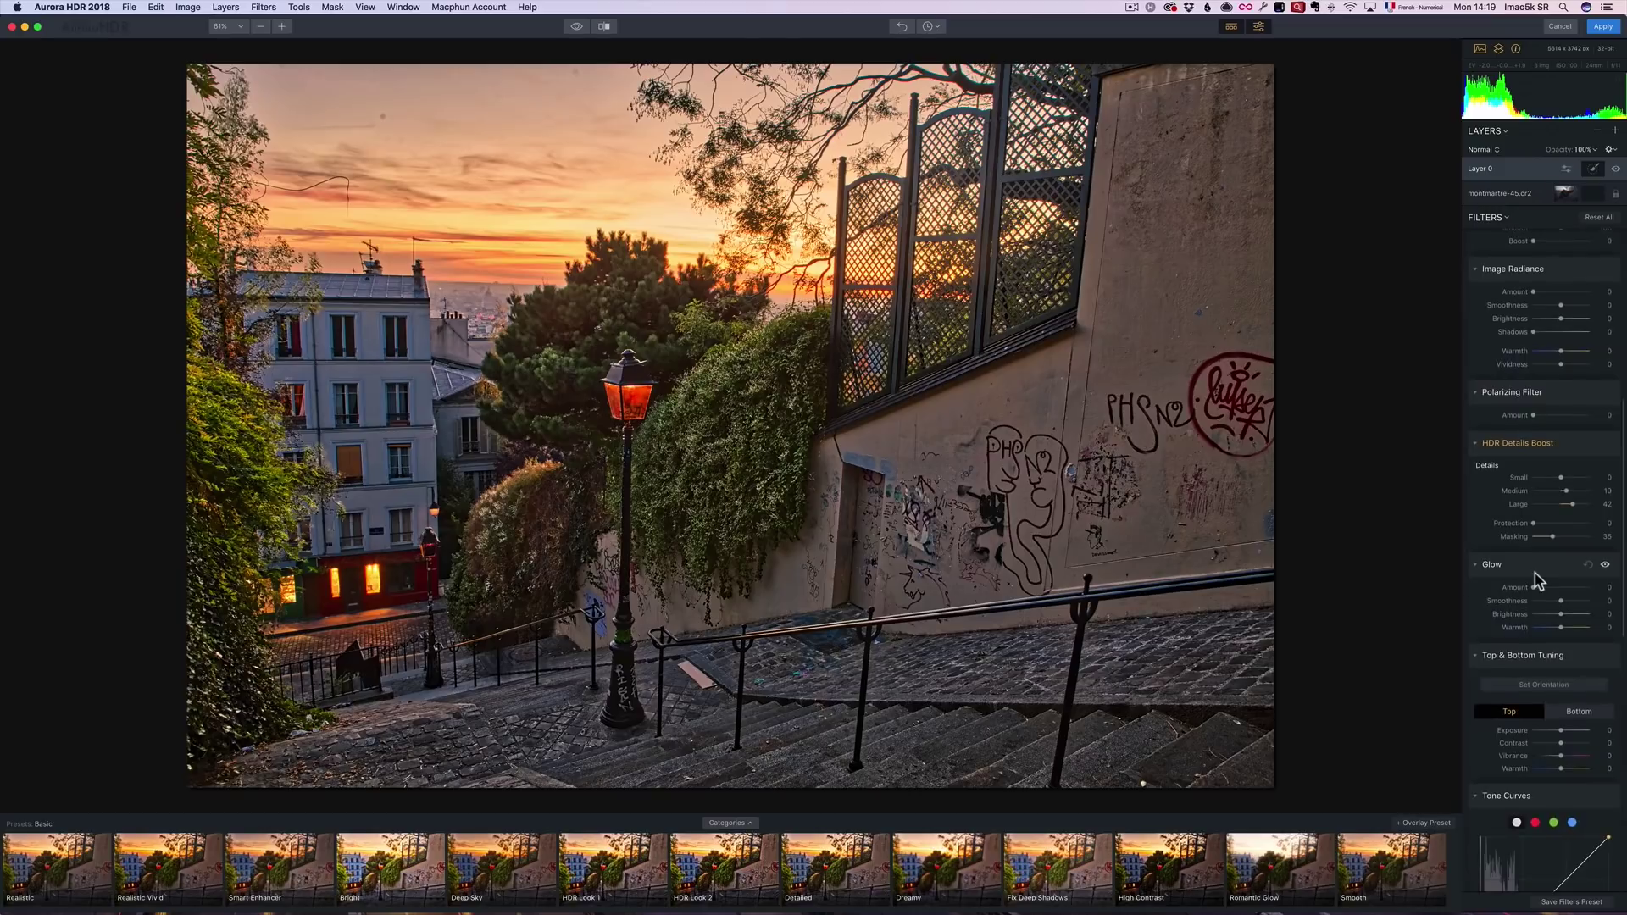
pyautogui.scroll(7, 1538, 579)
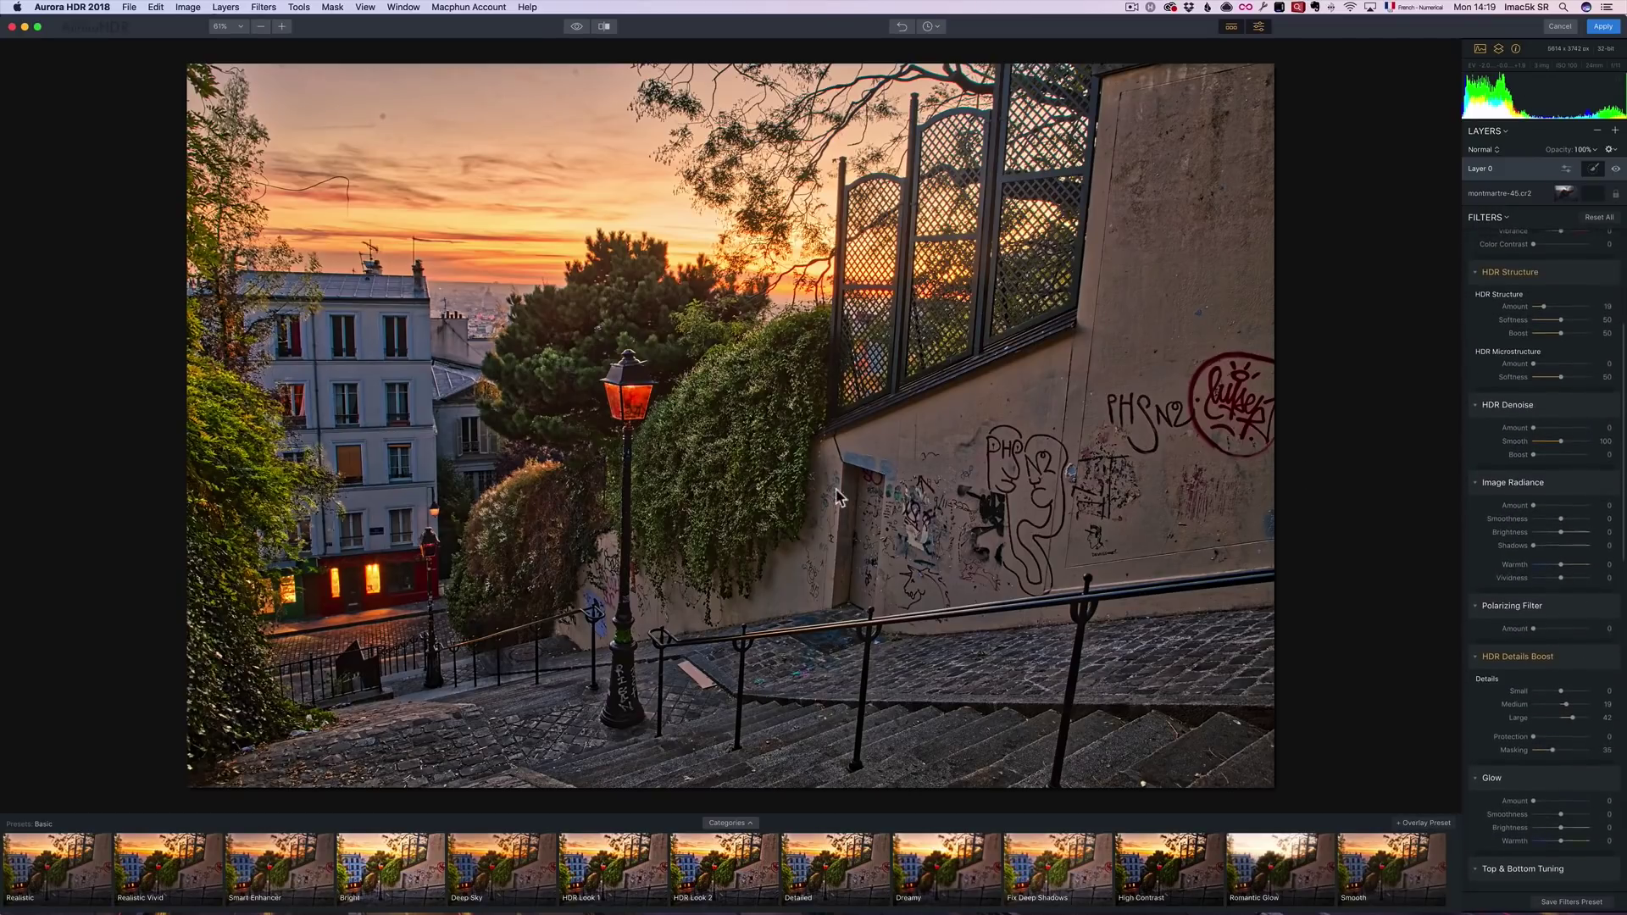
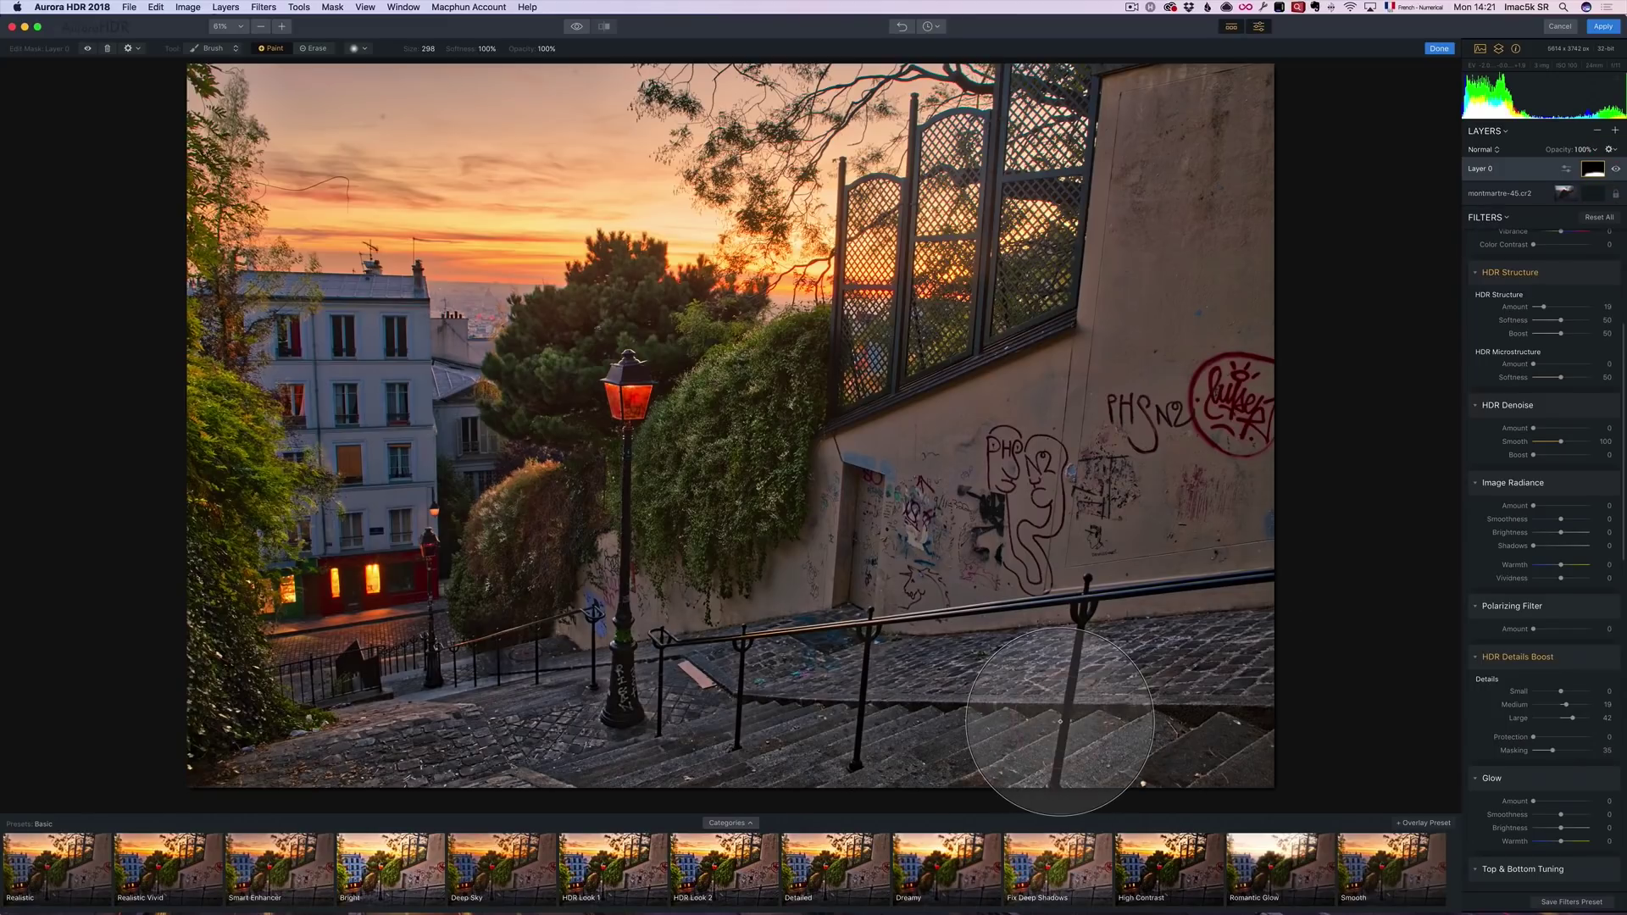
pyautogui.click(1591, 150)
pyautogui.moveTo(1598, 163); pyautogui.dragTo(1591, 169)
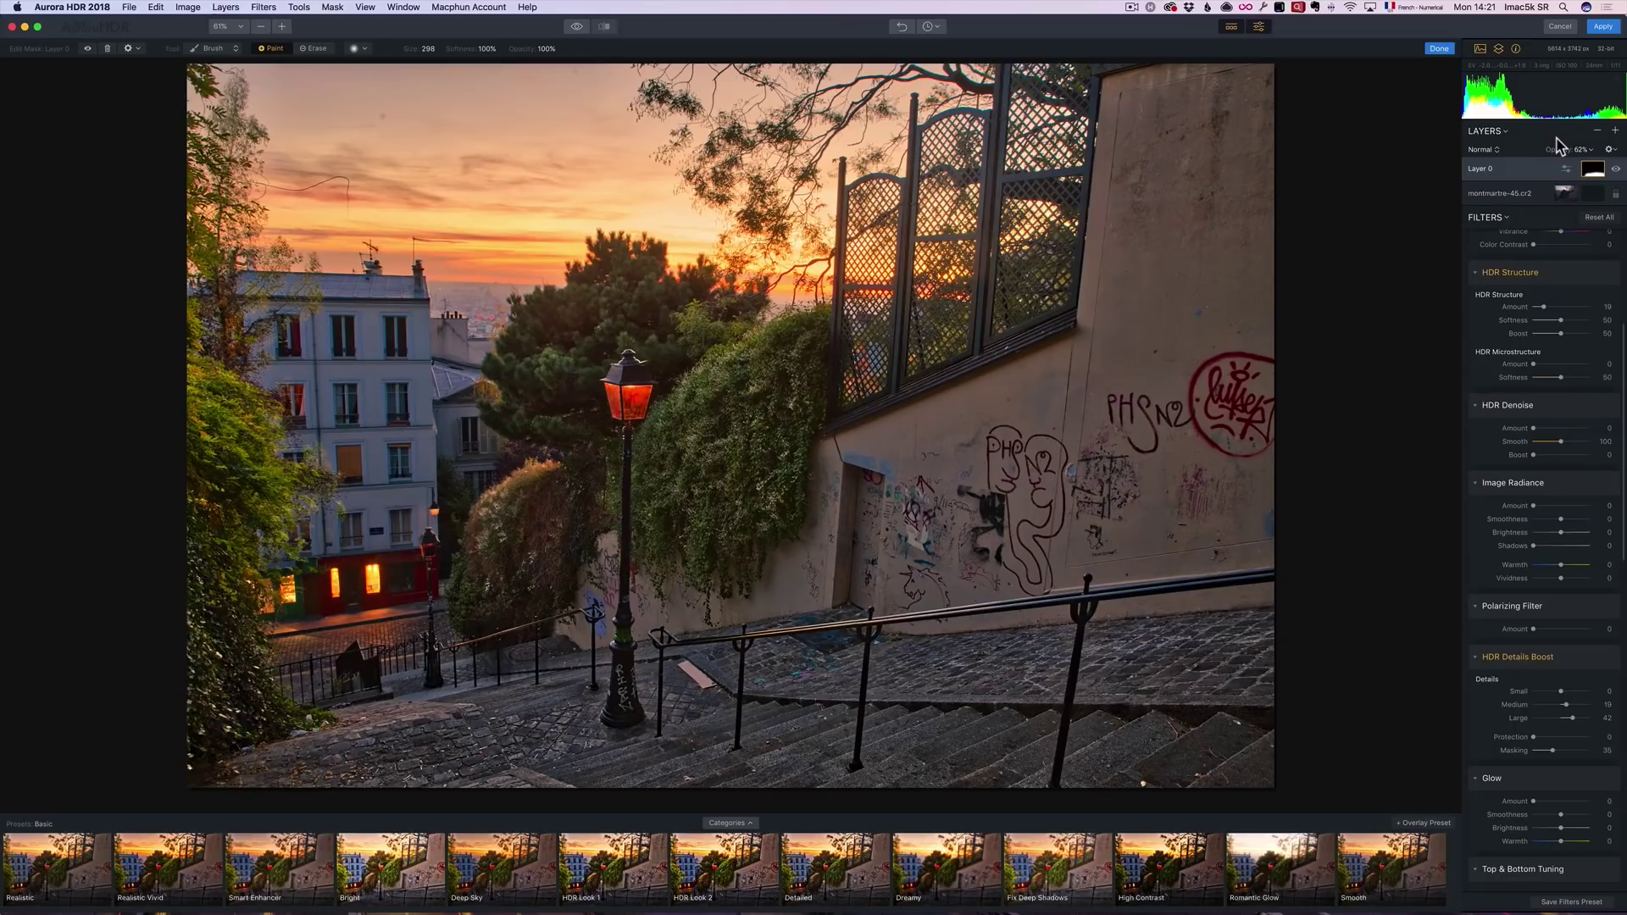
# - Add another adjustment layer and set its Glow amount to about 27 and Image Radiance amount to about 44
pyautogui.click(1614, 131)
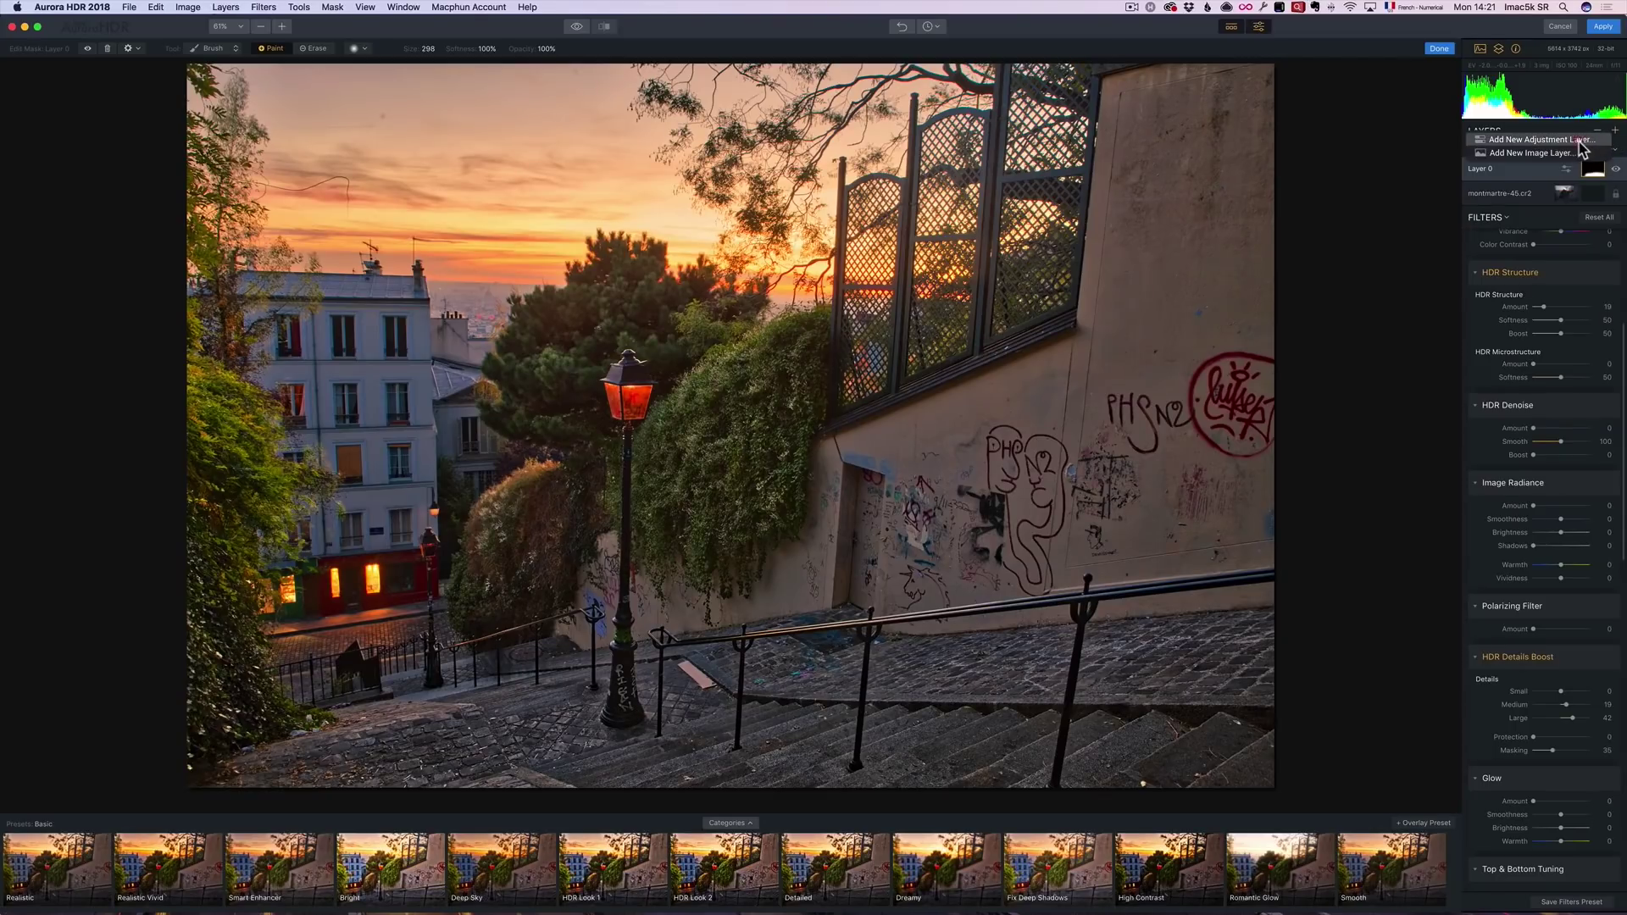
pyautogui.click(1581, 140)
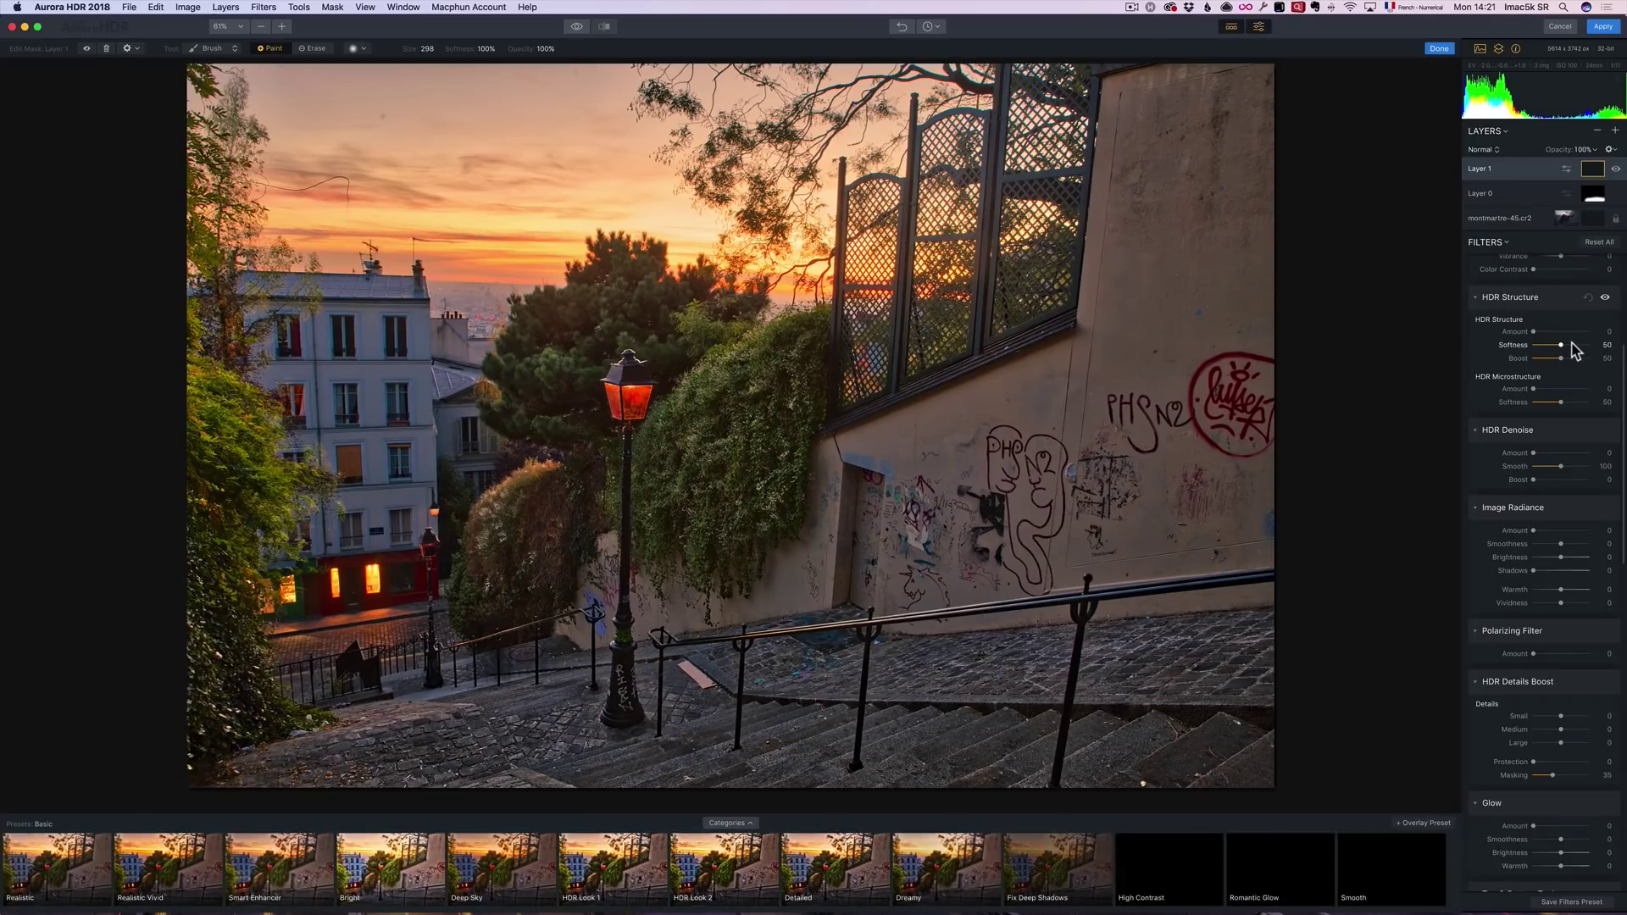
pyautogui.scroll(-5, 1572, 354)
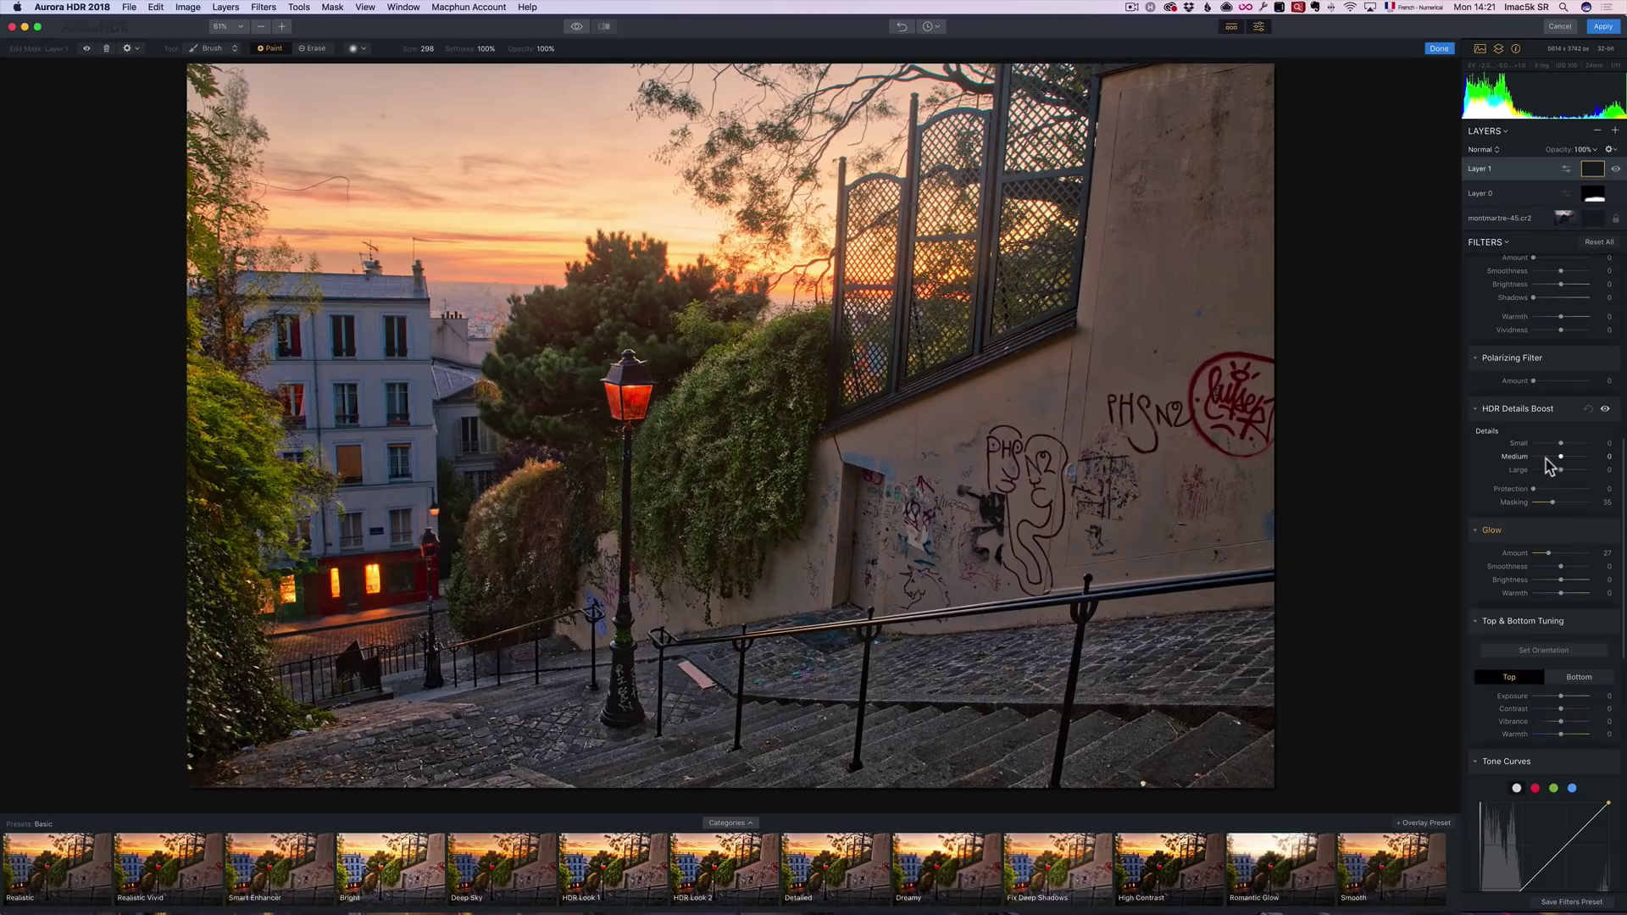
pyautogui.scroll(3, 1553, 360)
pyautogui.moveTo(1533, 395); pyautogui.dragTo(1558, 395)
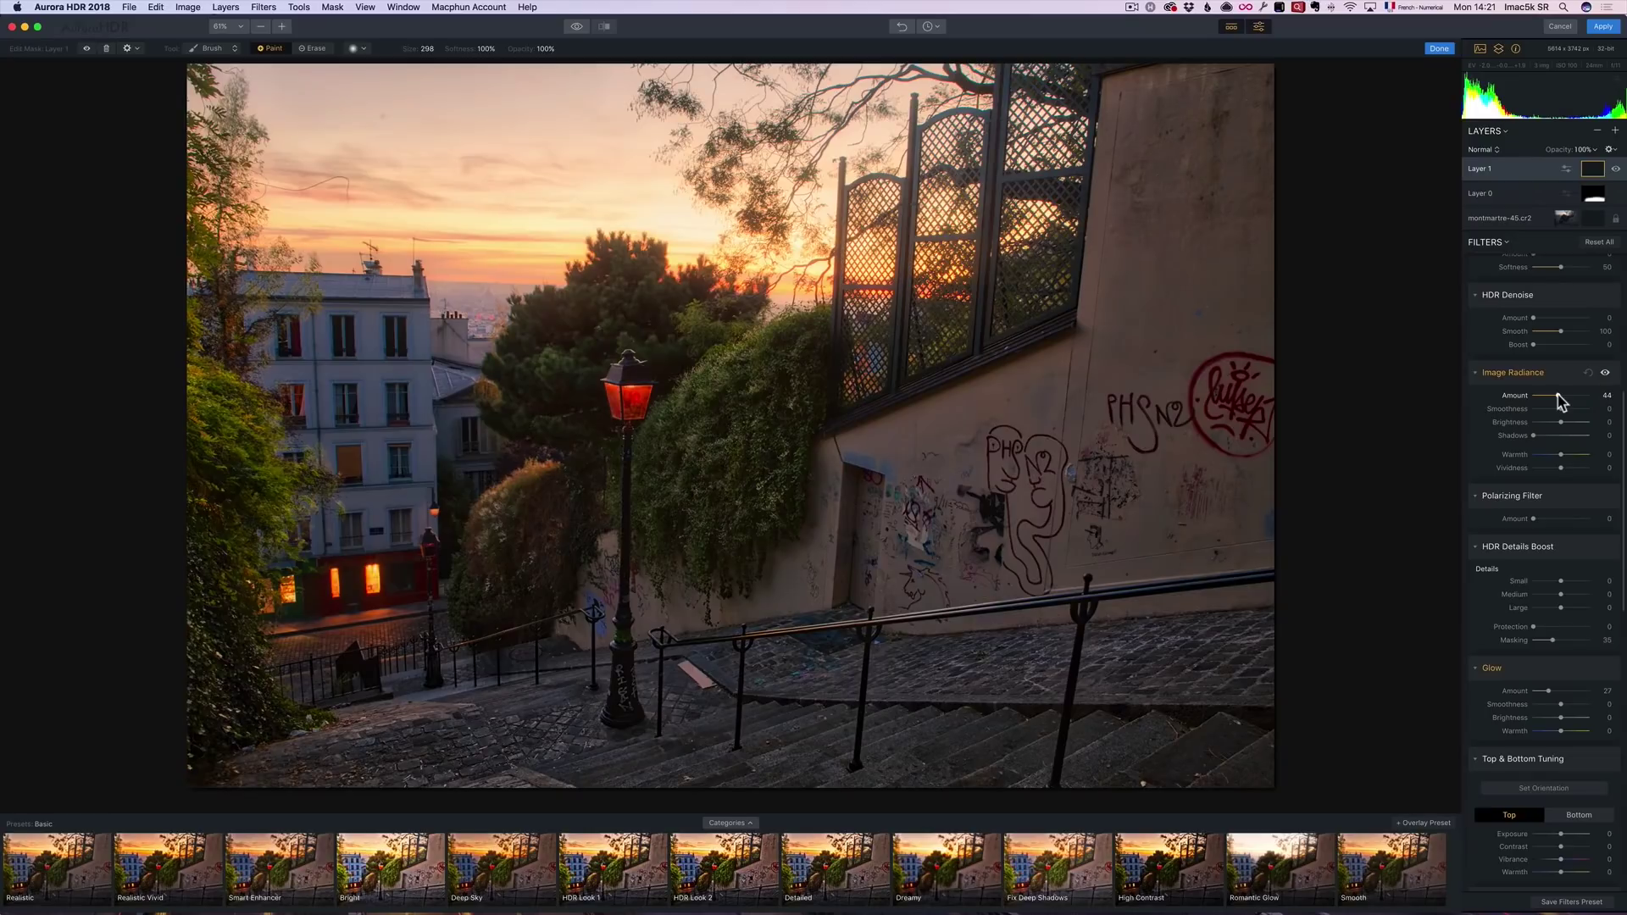
pyautogui.scroll(-2, 1563, 401)
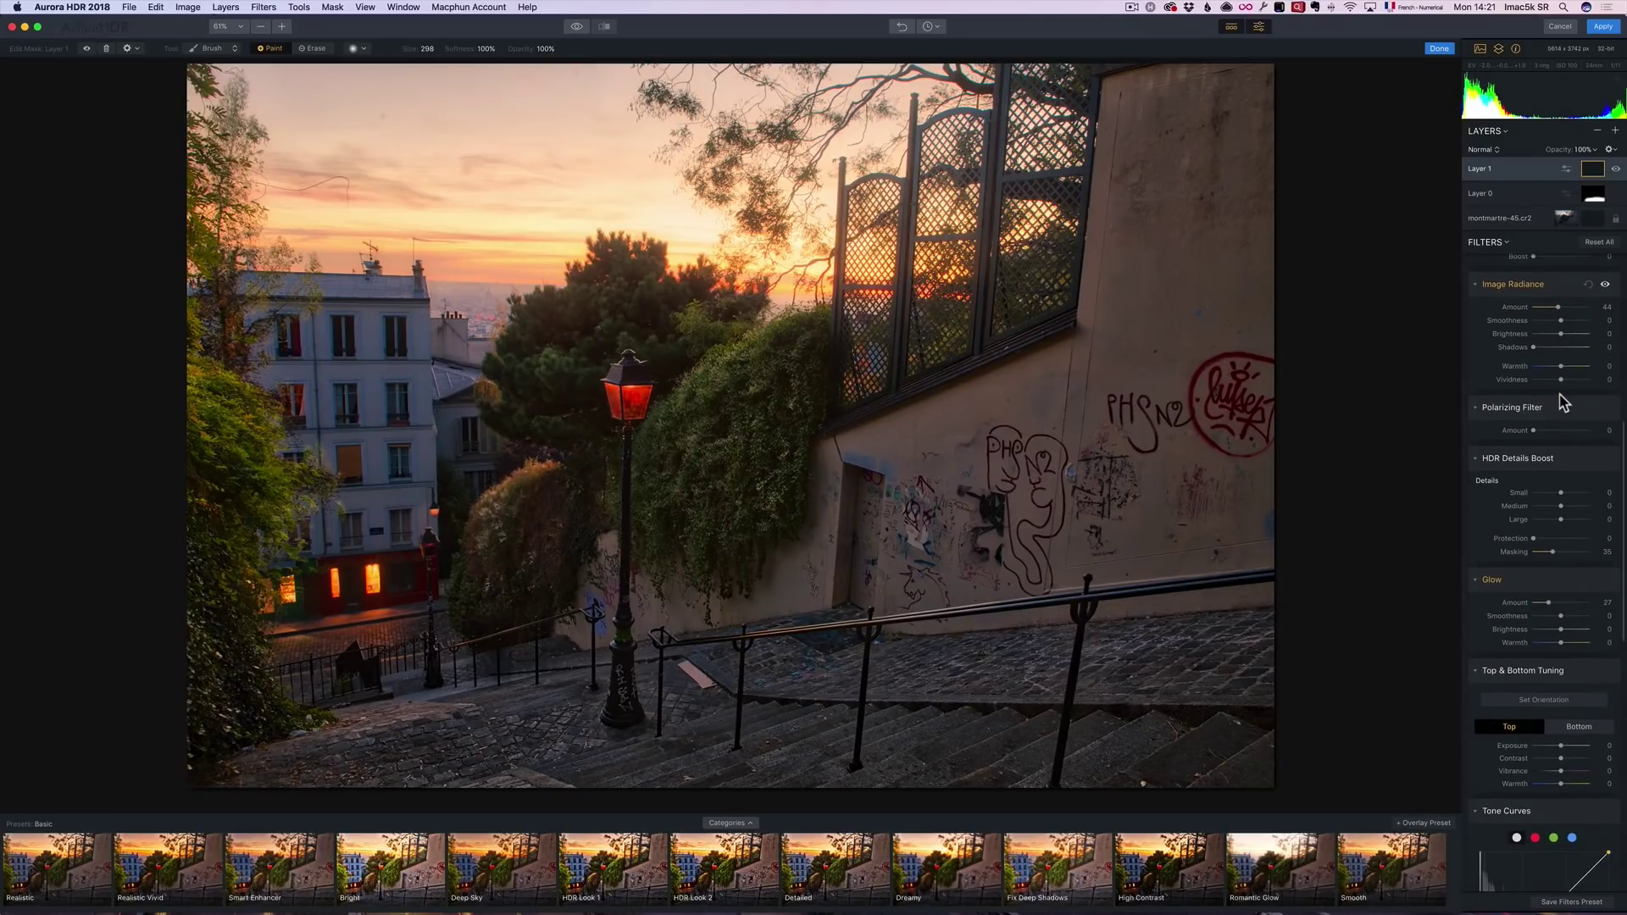
pyautogui.scroll(-1, 1563, 402)
# - Set the glow layer's color Saturation to about 24 and its Exposure to about 0.61
pyautogui.scroll(12, 1563, 402)
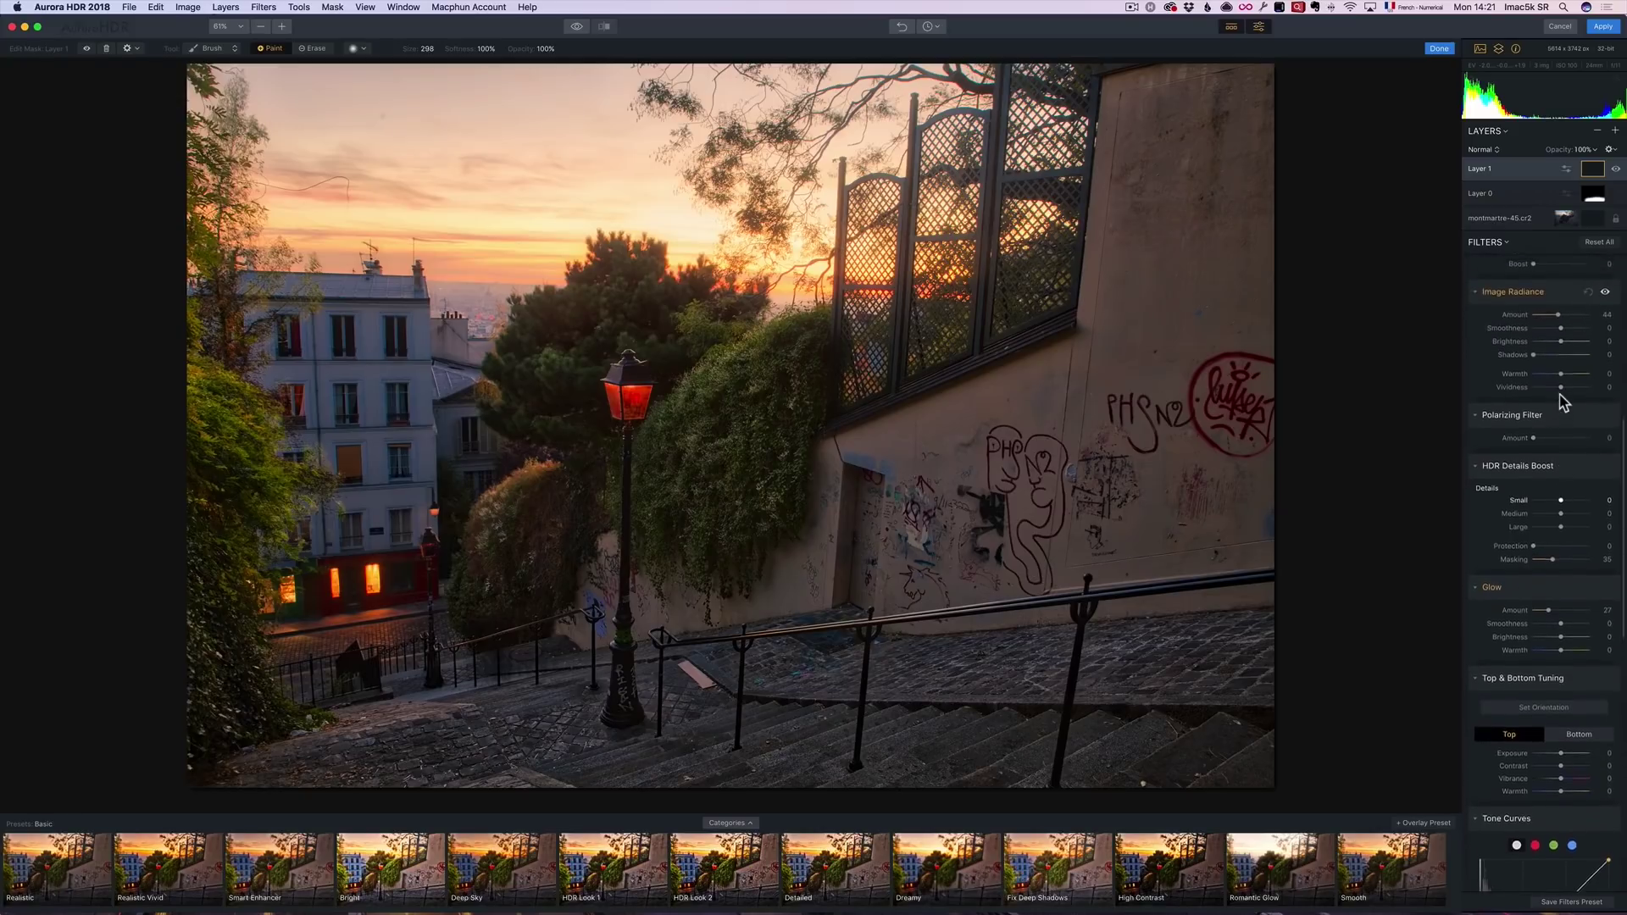
pyautogui.scroll(2, 1563, 401)
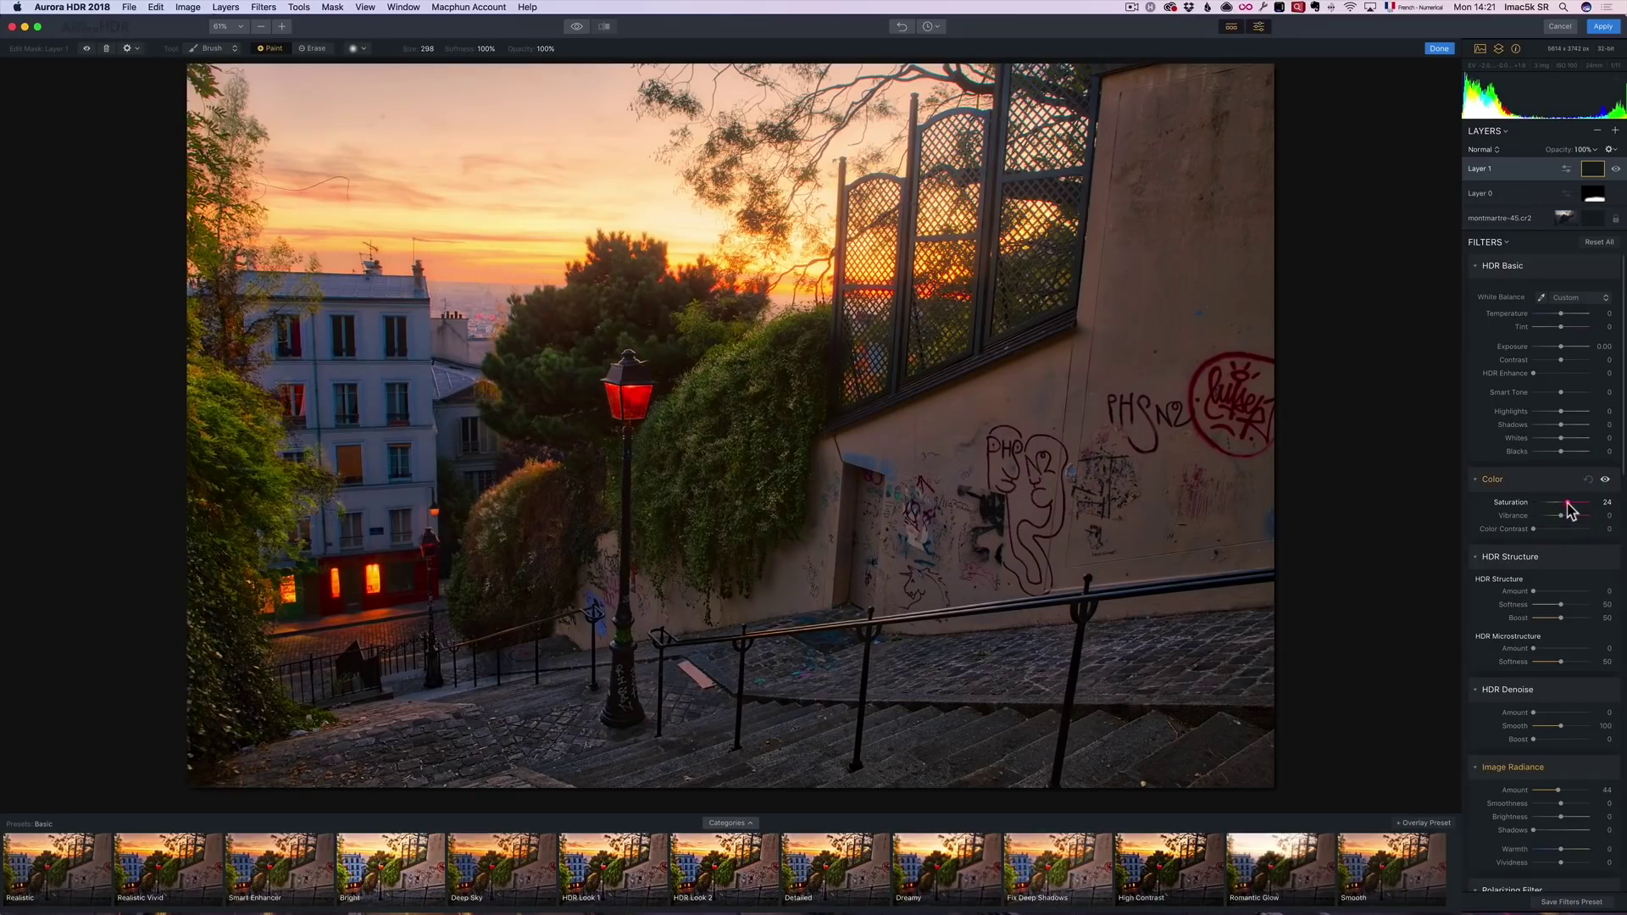
pyautogui.moveTo(1560, 346); pyautogui.dragTo(1566, 354)
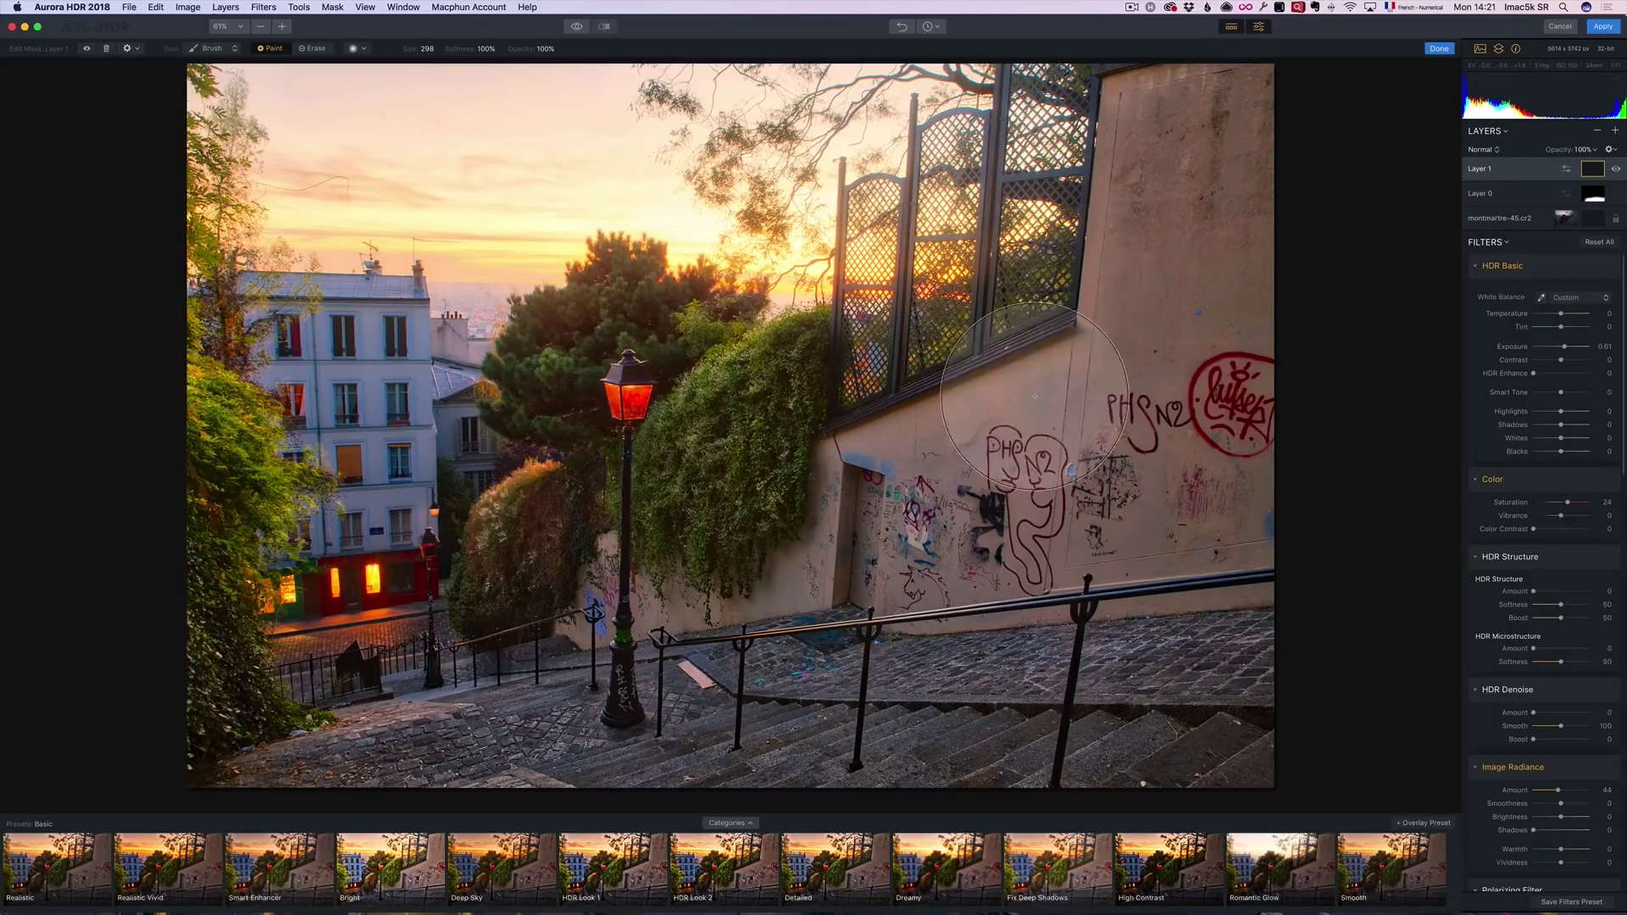
# - Paint the glow layer's mask over the lit street, the lamp and ivy, and the fence and wall, and compare with the layer hidden
pyautogui.moveTo(311, 605)
pyautogui.mouseDown()
pyautogui.moveTo(407, 555)
pyautogui.moveTo(374, 613)
pyautogui.moveTo(355, 610)
pyautogui.mouseUp()
pyautogui.moveTo(617, 363)
pyautogui.mouseDown()
pyautogui.moveTo(680, 375)
pyautogui.moveTo(623, 372)
pyautogui.moveTo(598, 707)
pyautogui.moveTo(567, 654)
pyautogui.moveTo(644, 641)
pyautogui.moveTo(659, 671)
pyautogui.moveTo(666, 652)
pyautogui.moveTo(654, 663)
pyautogui.moveTo(635, 637)
pyautogui.moveTo(654, 682)
pyautogui.moveTo(679, 667)
pyautogui.moveTo(663, 684)
pyautogui.moveTo(627, 673)
pyautogui.moveTo(640, 684)
pyautogui.moveTo(678, 655)
pyautogui.moveTo(665, 590)
pyautogui.mouseUp()
pyautogui.moveTo(888, 282)
pyautogui.mouseDown()
pyautogui.moveTo(787, 272)
pyautogui.moveTo(831, 304)
pyautogui.moveTo(848, 270)
pyautogui.moveTo(784, 251)
pyautogui.moveTo(815, 259)
pyautogui.moveTo(915, 462)
pyautogui.moveTo(1004, 549)
pyautogui.moveTo(1154, 576)
pyautogui.mouseUp()
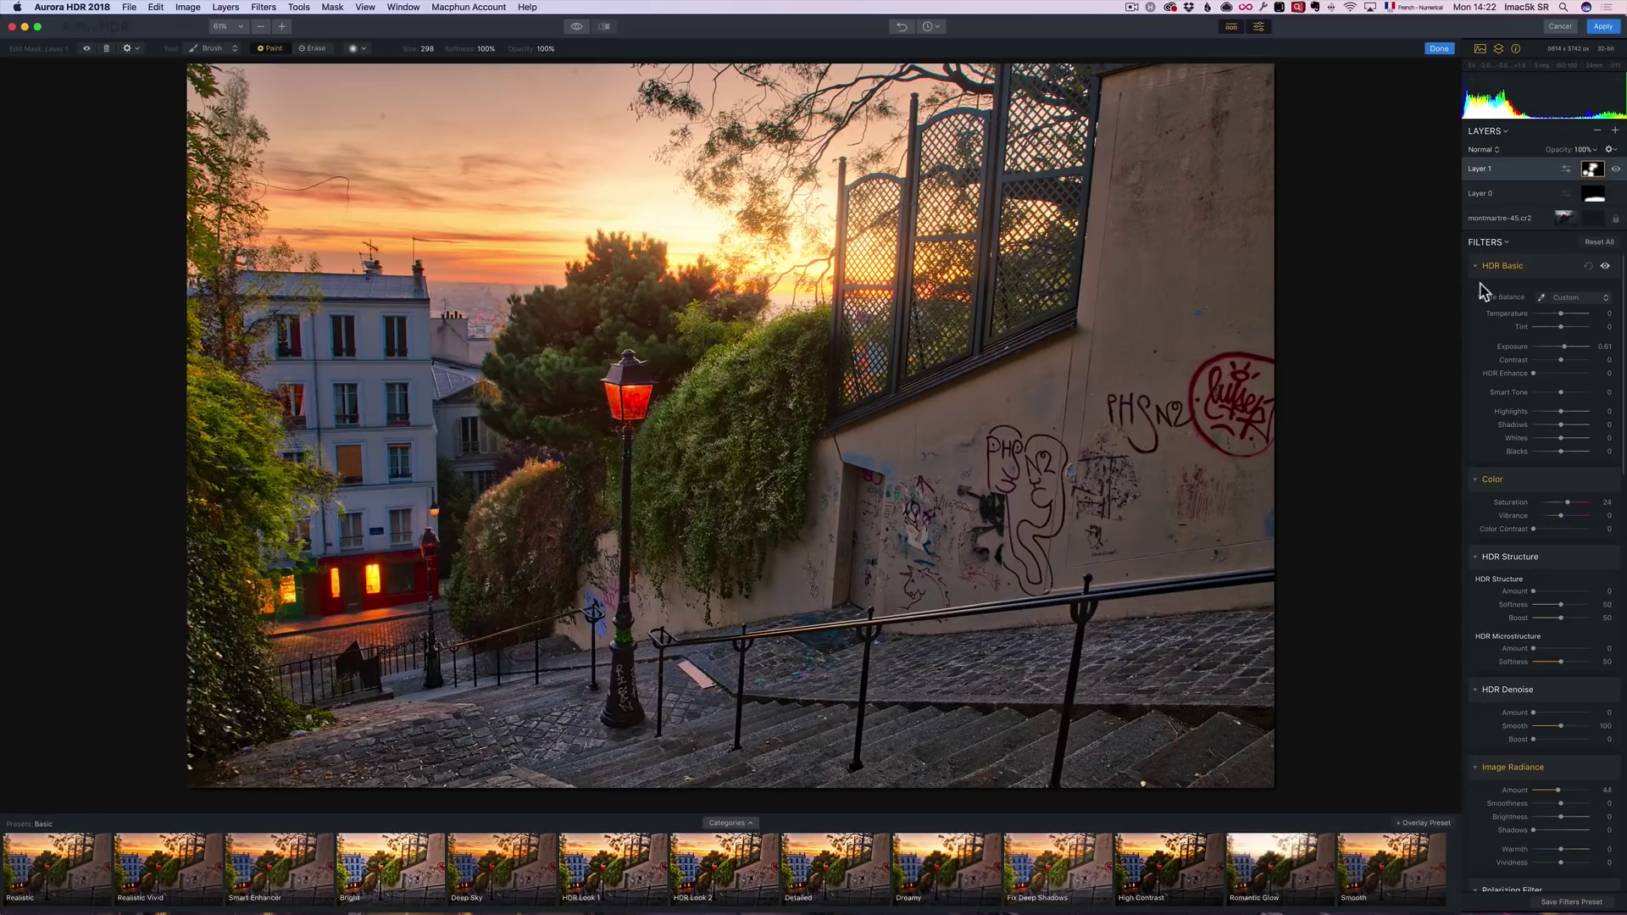
pyautogui.click(1617, 170)
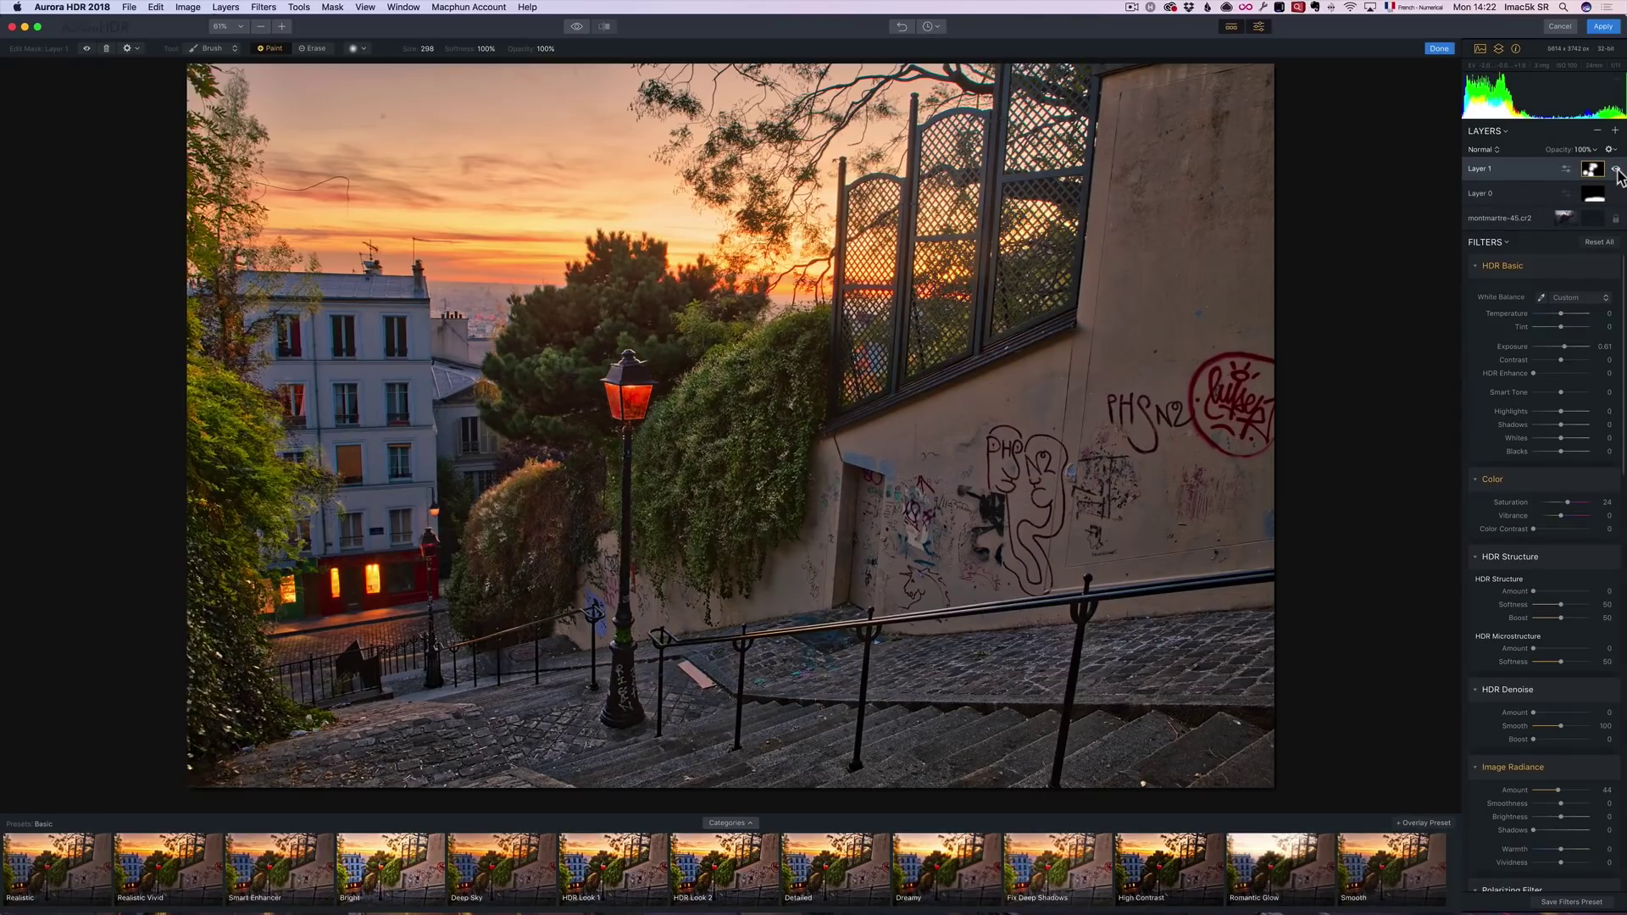
pyautogui.click(1616, 170)
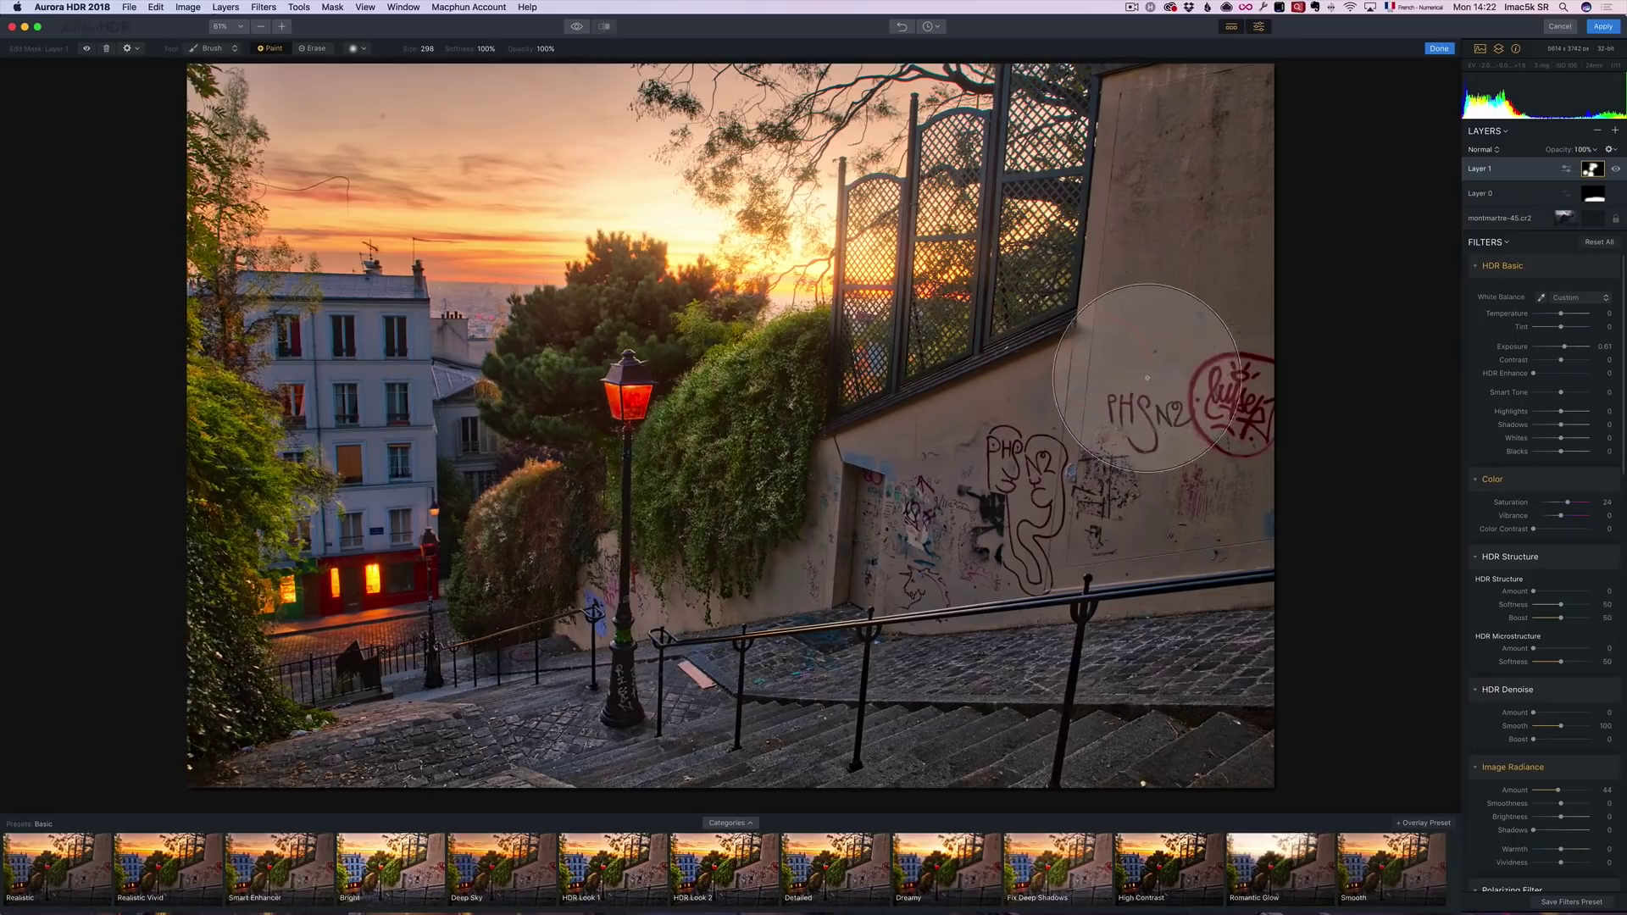
# - Add a third adjustment layer with HDR Enhance at about 21, Highlights at about -43 and Exposure at about -0.81
pyautogui.click(1615, 132)
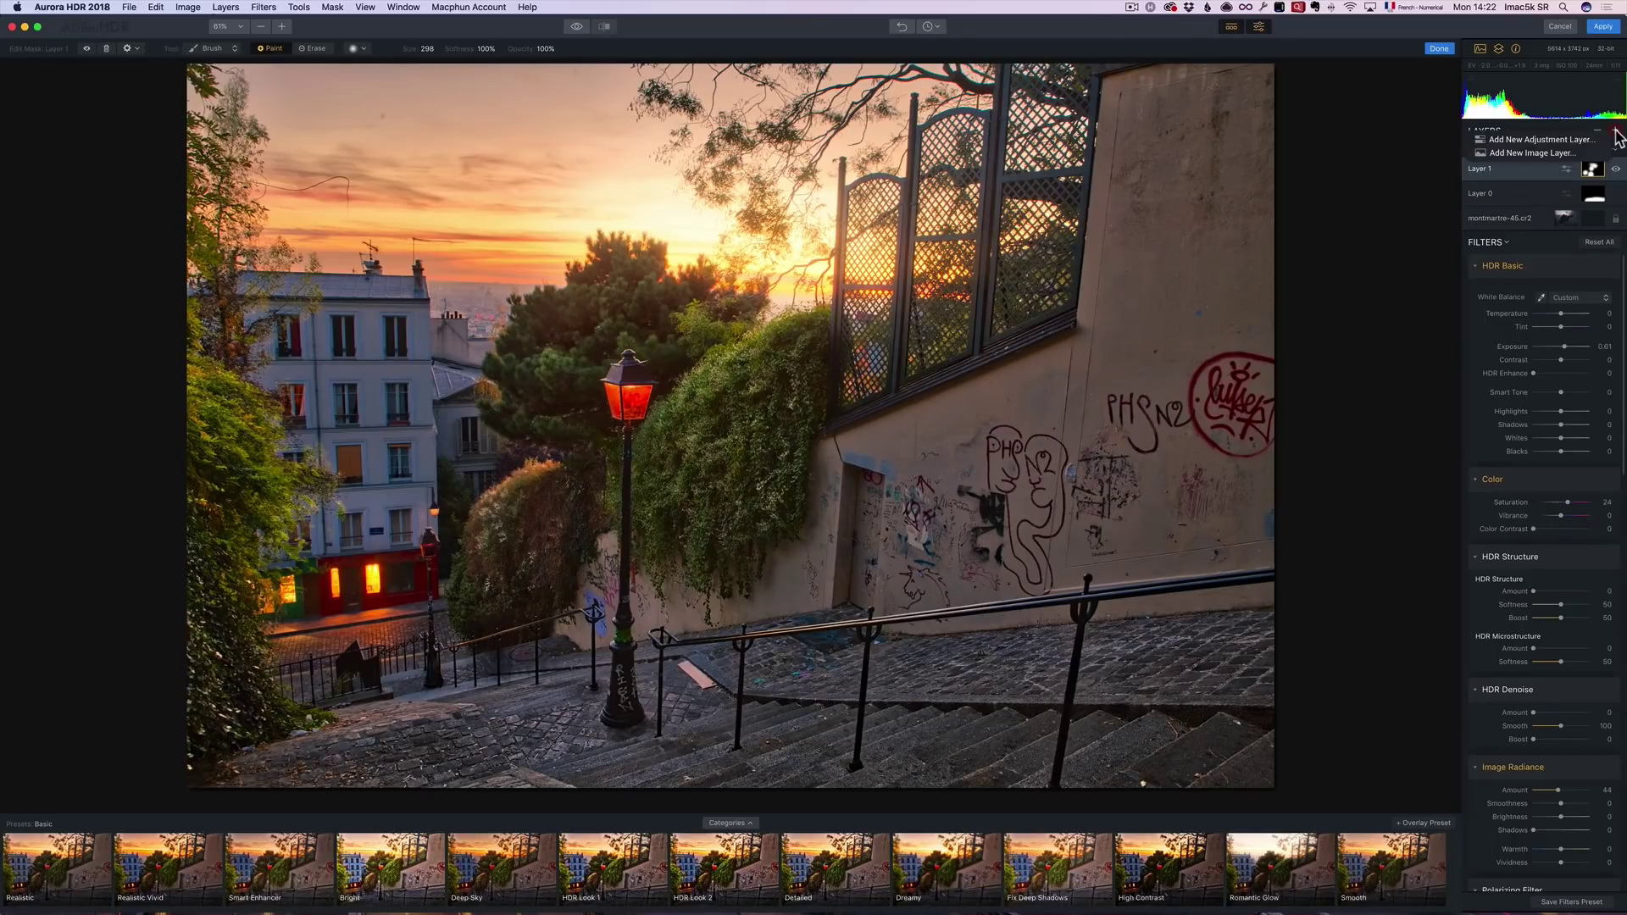
pyautogui.click(1571, 144)
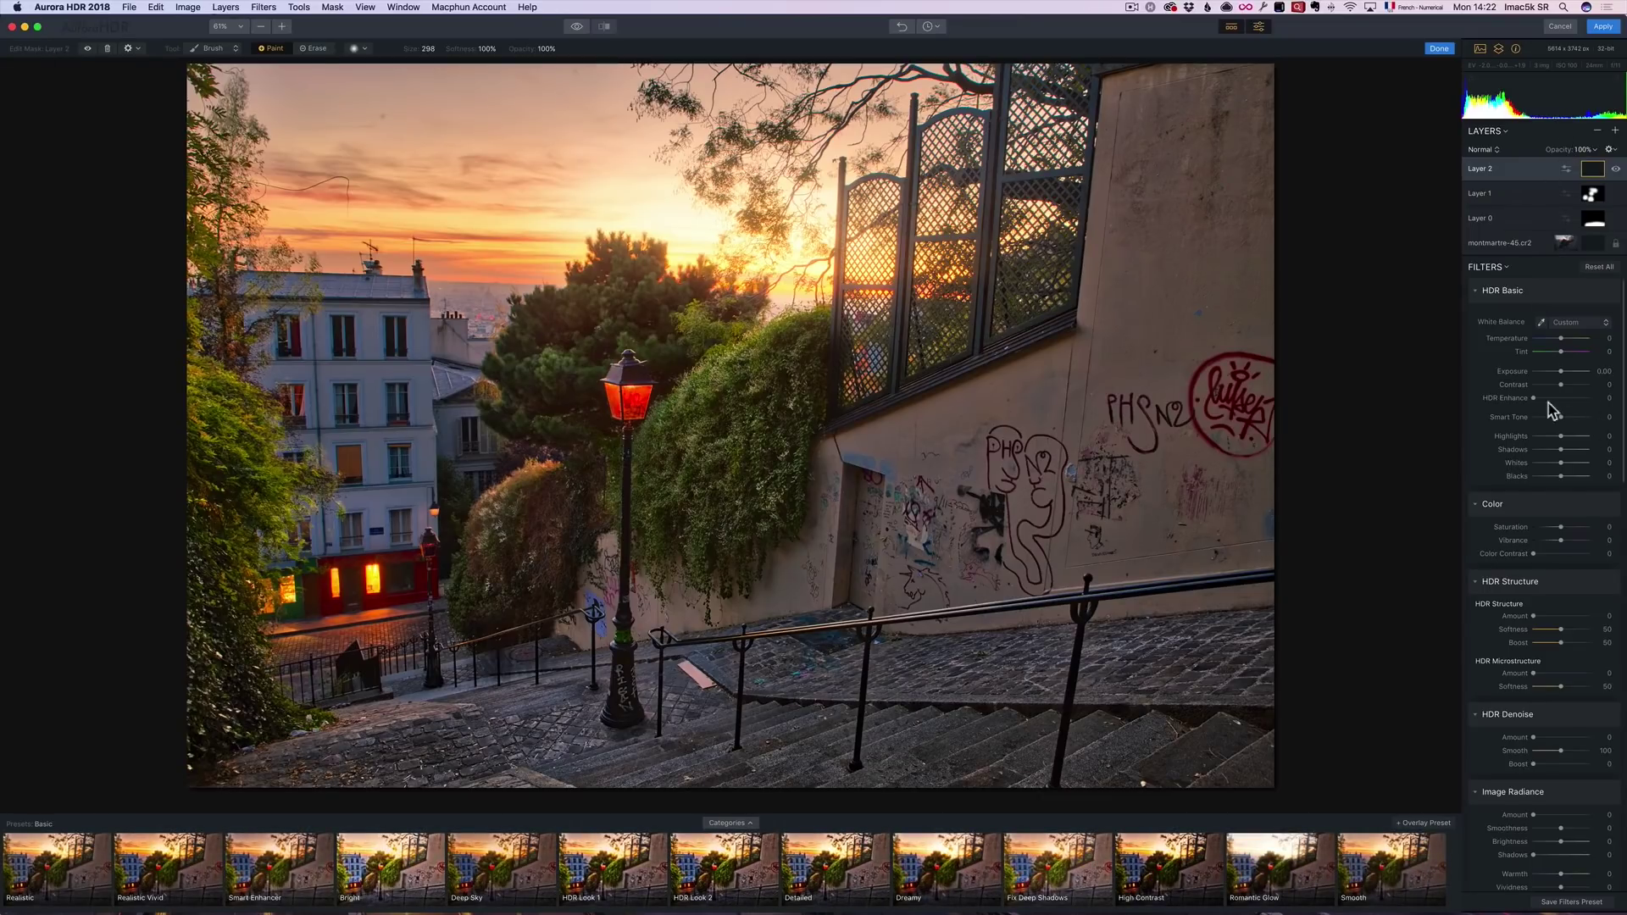
pyautogui.scroll(1, 1543, 381)
pyautogui.moveTo(1551, 405); pyautogui.dragTo(1549, 407)
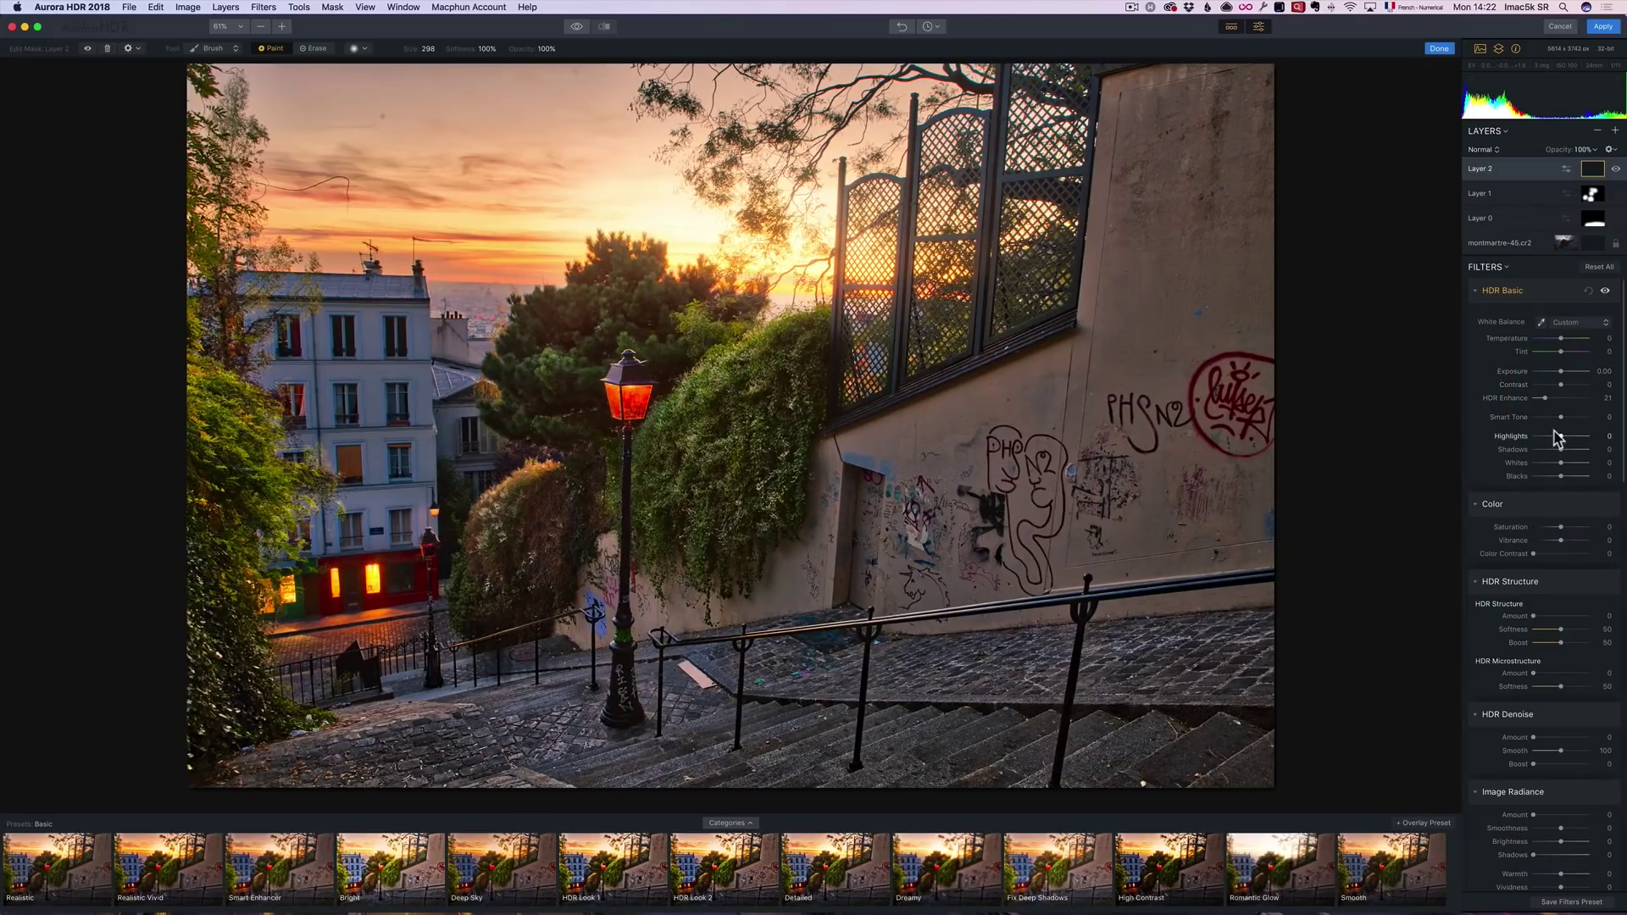
pyautogui.moveTo(1551, 439); pyautogui.dragTo(1549, 436)
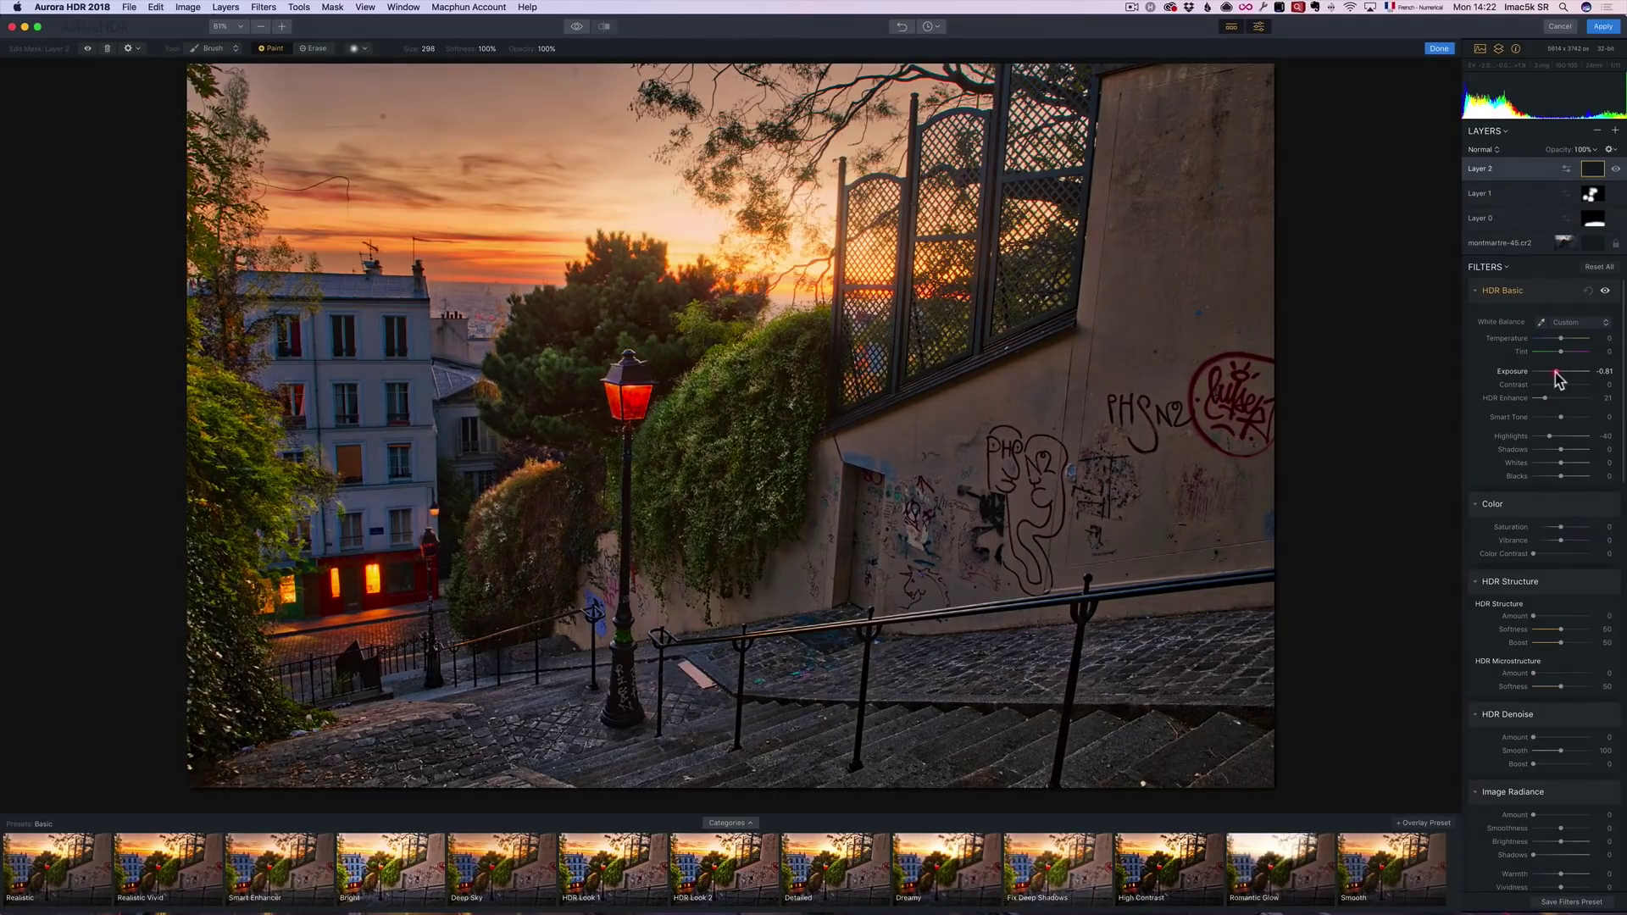
pyautogui.click(1557, 373)
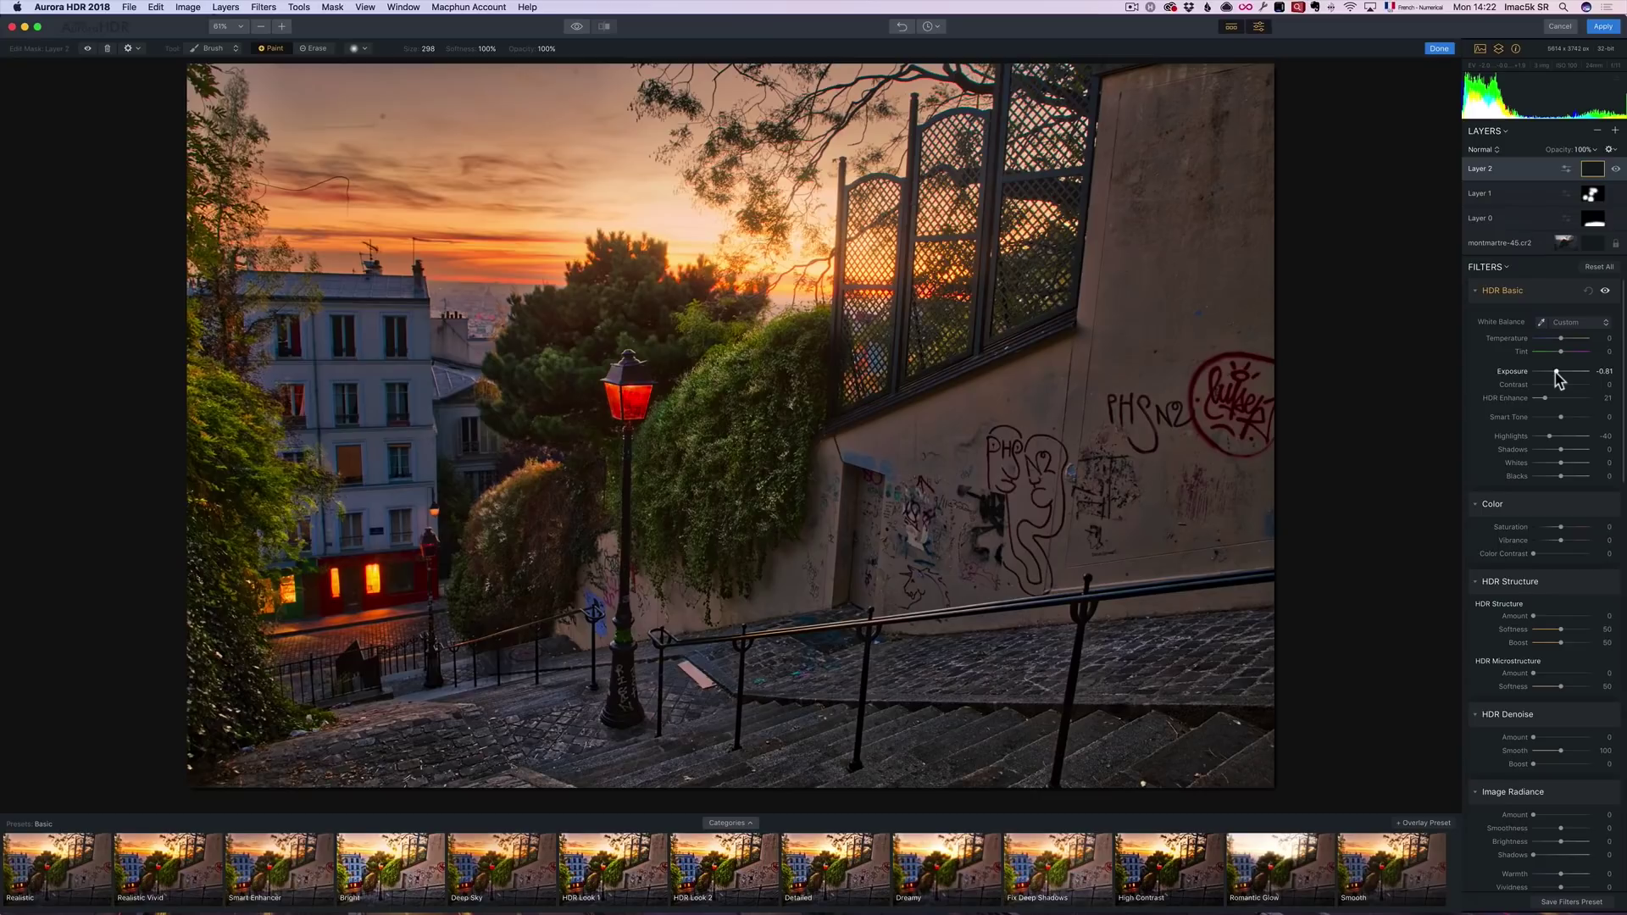
# - Lighten the street lamp, ivy and paving with Dodge and Burn using a brush size of about 185, and finish painting
pyautogui.scroll(-3, 1590, 413)
pyautogui.scroll(3, 1590, 412)
pyautogui.scroll(-15, 1546, 364)
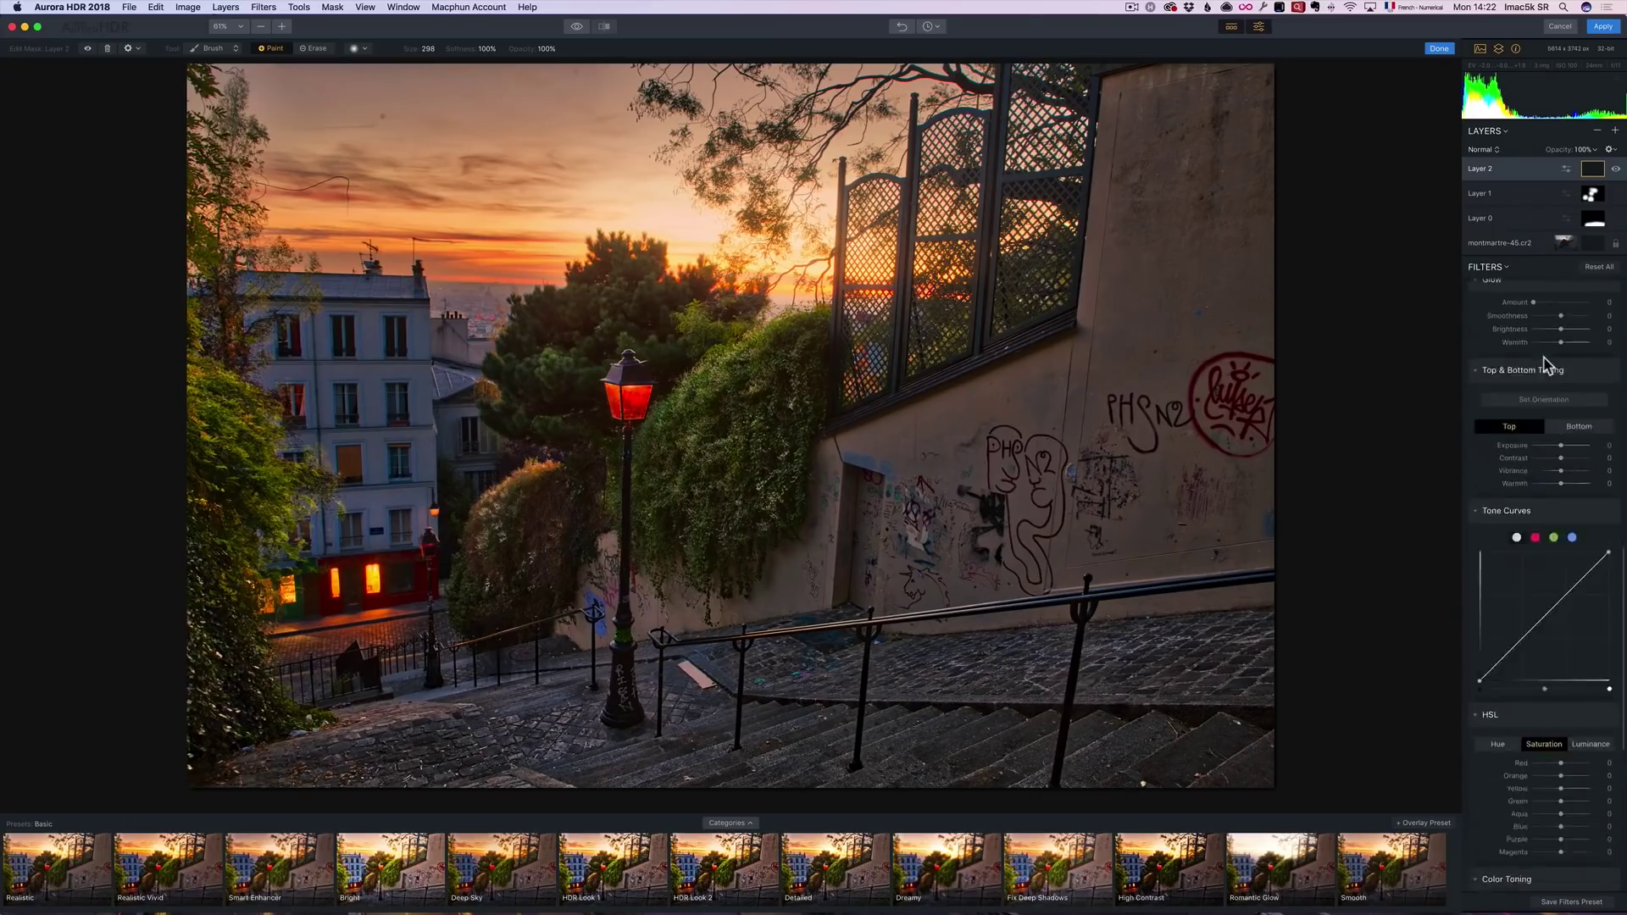
pyautogui.scroll(-3, 1546, 364)
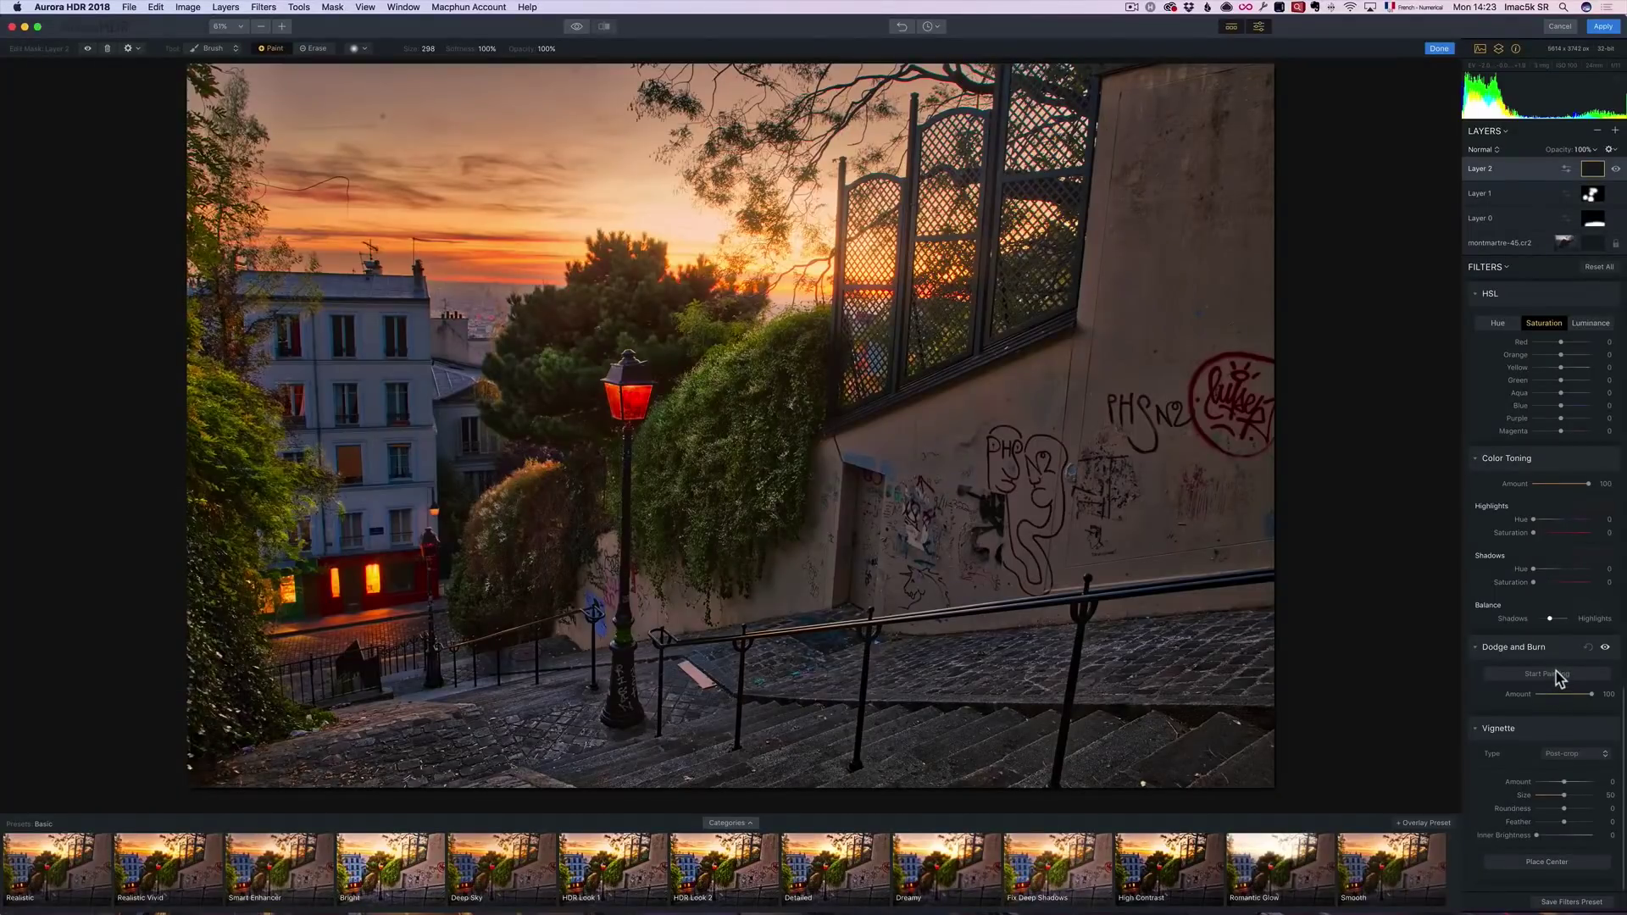
pyautogui.click(1557, 677)
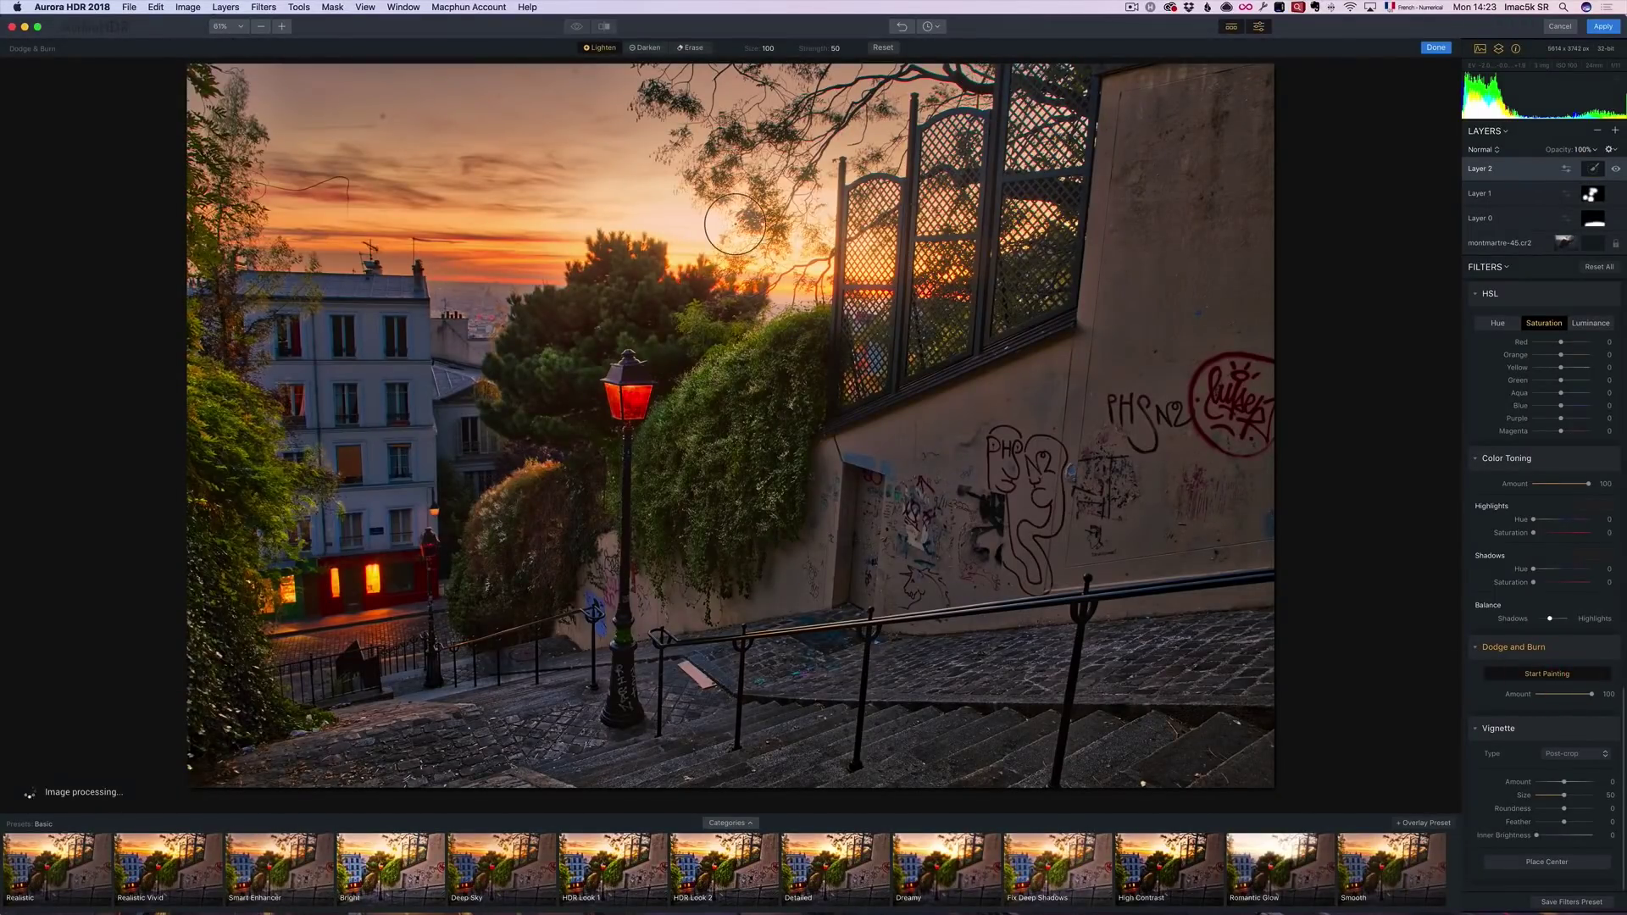
pyautogui.click(775, 49)
pyautogui.click(787, 69)
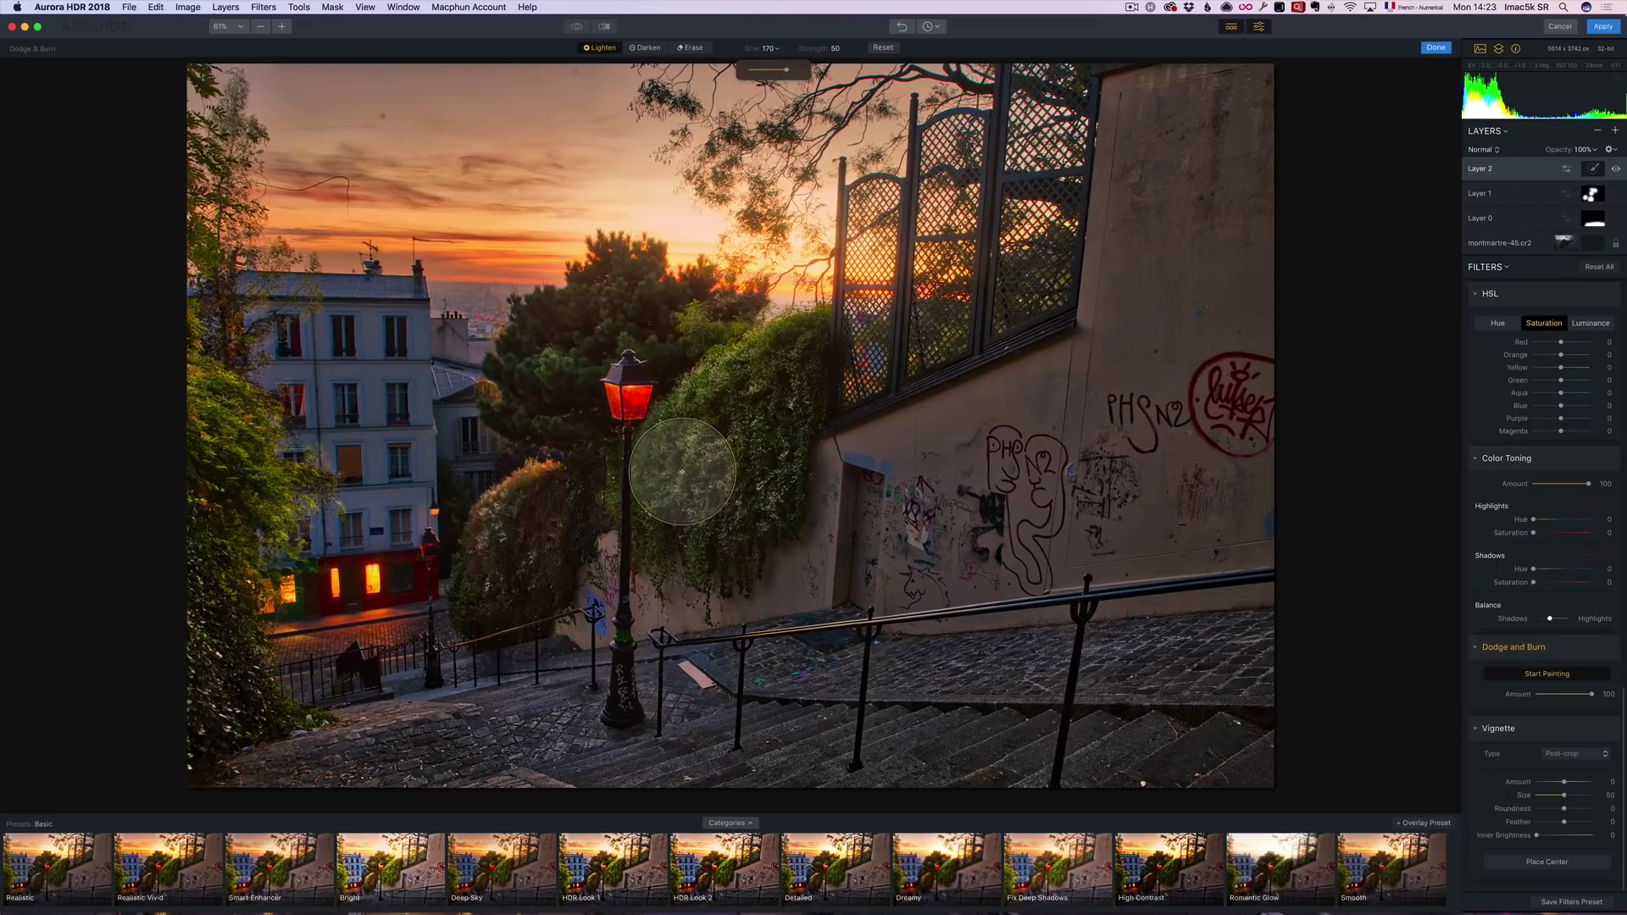
pyautogui.click(791, 70)
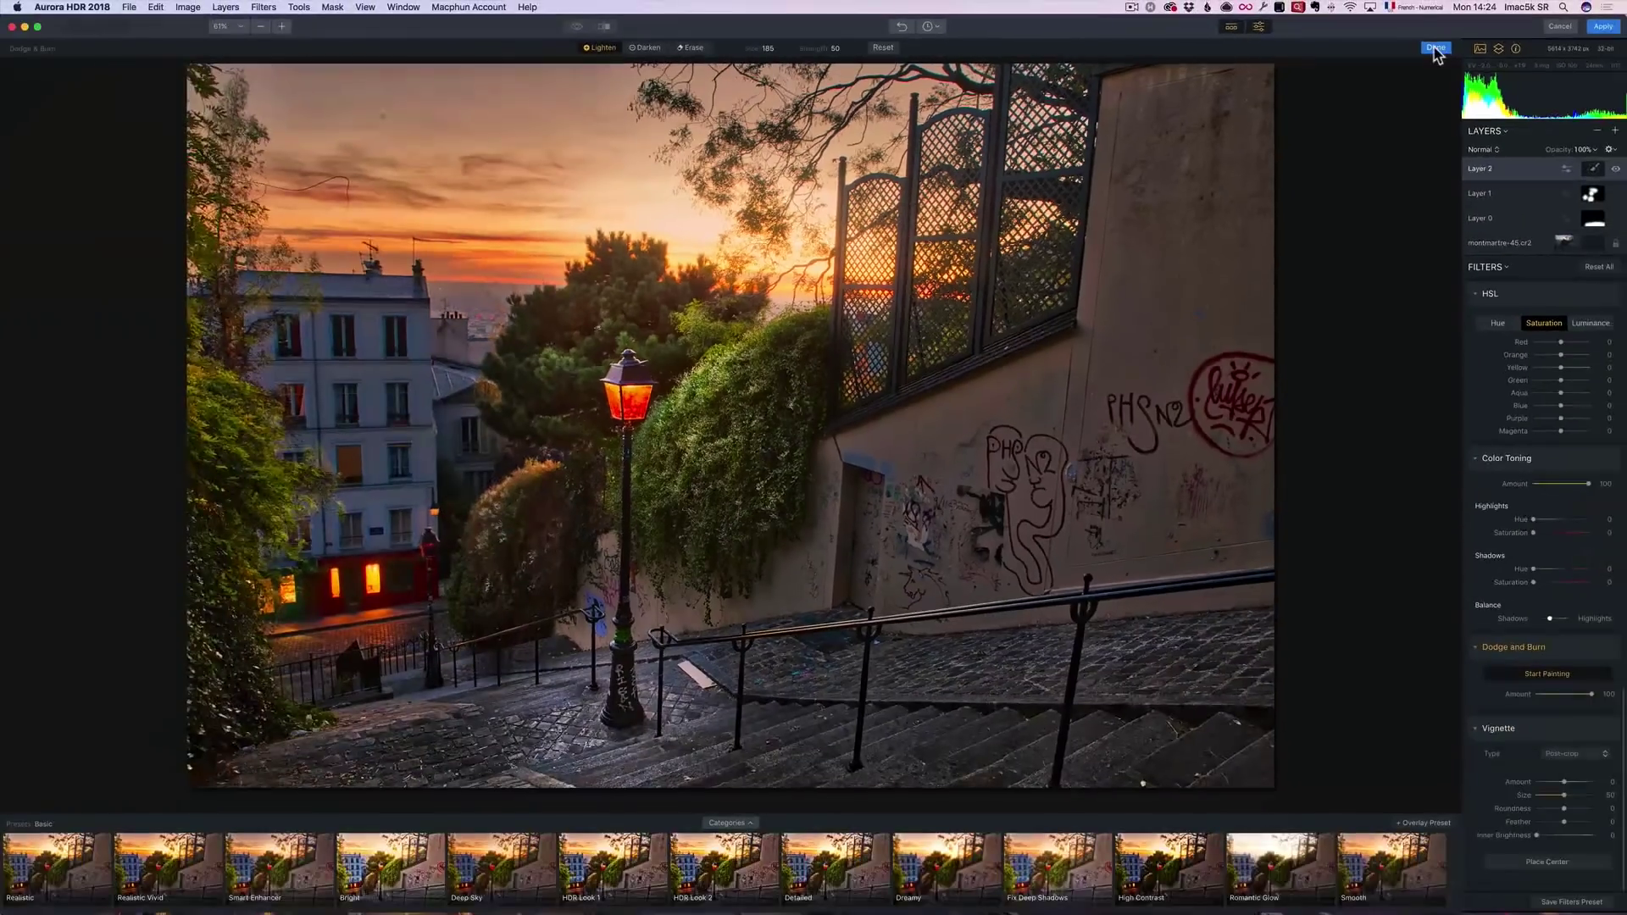
pyautogui.click(1436, 49)
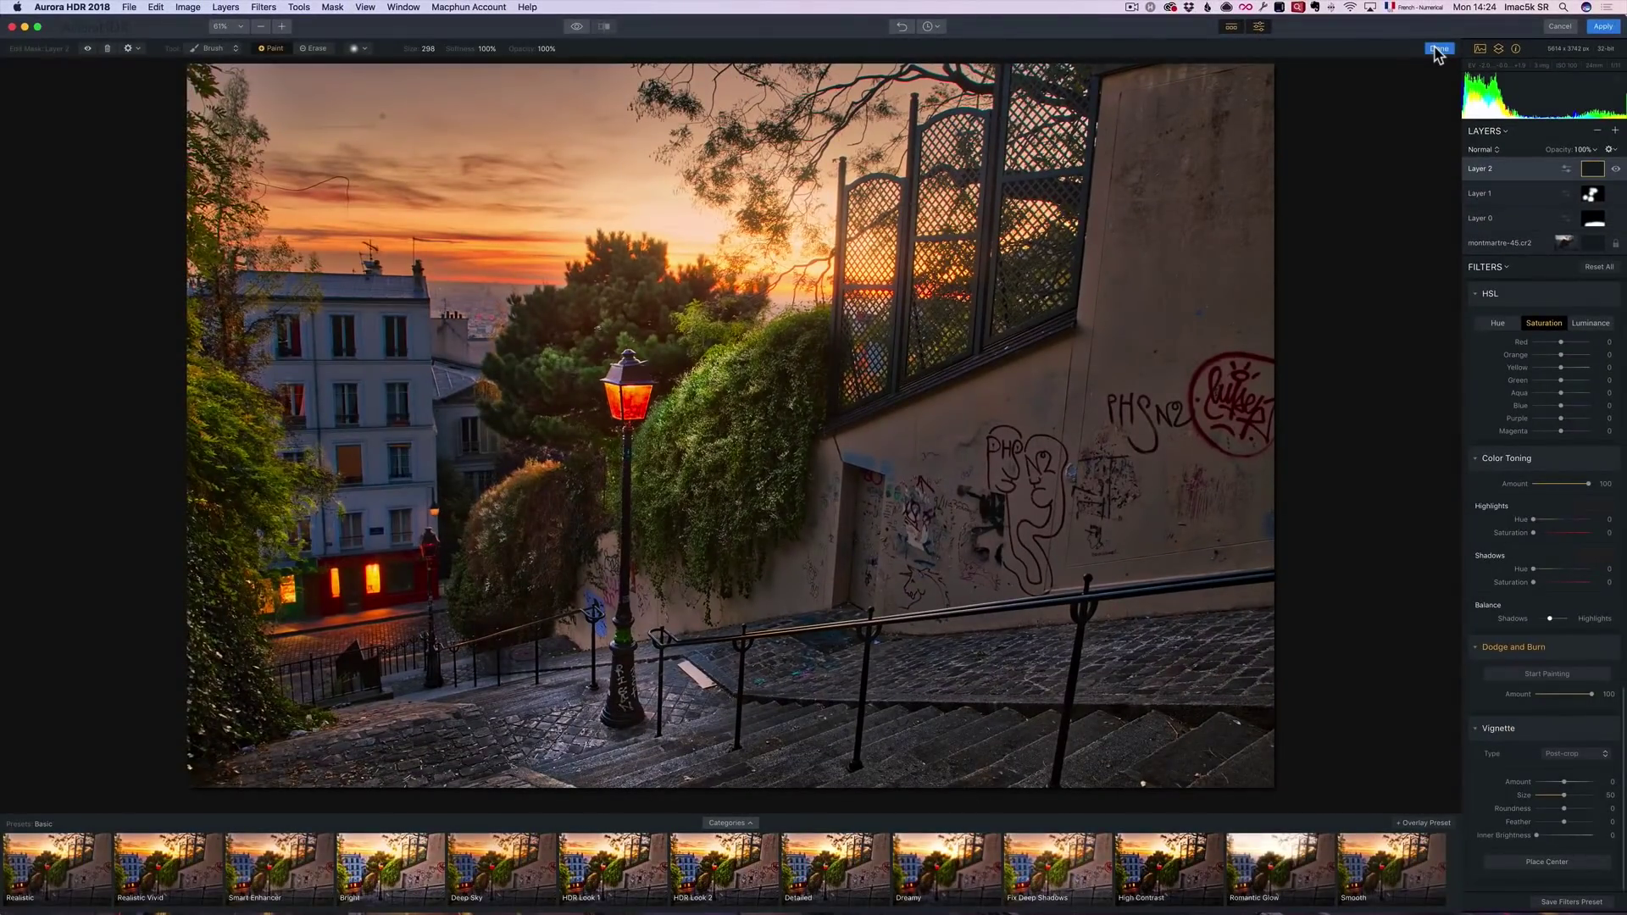
pyautogui.click(1439, 49)
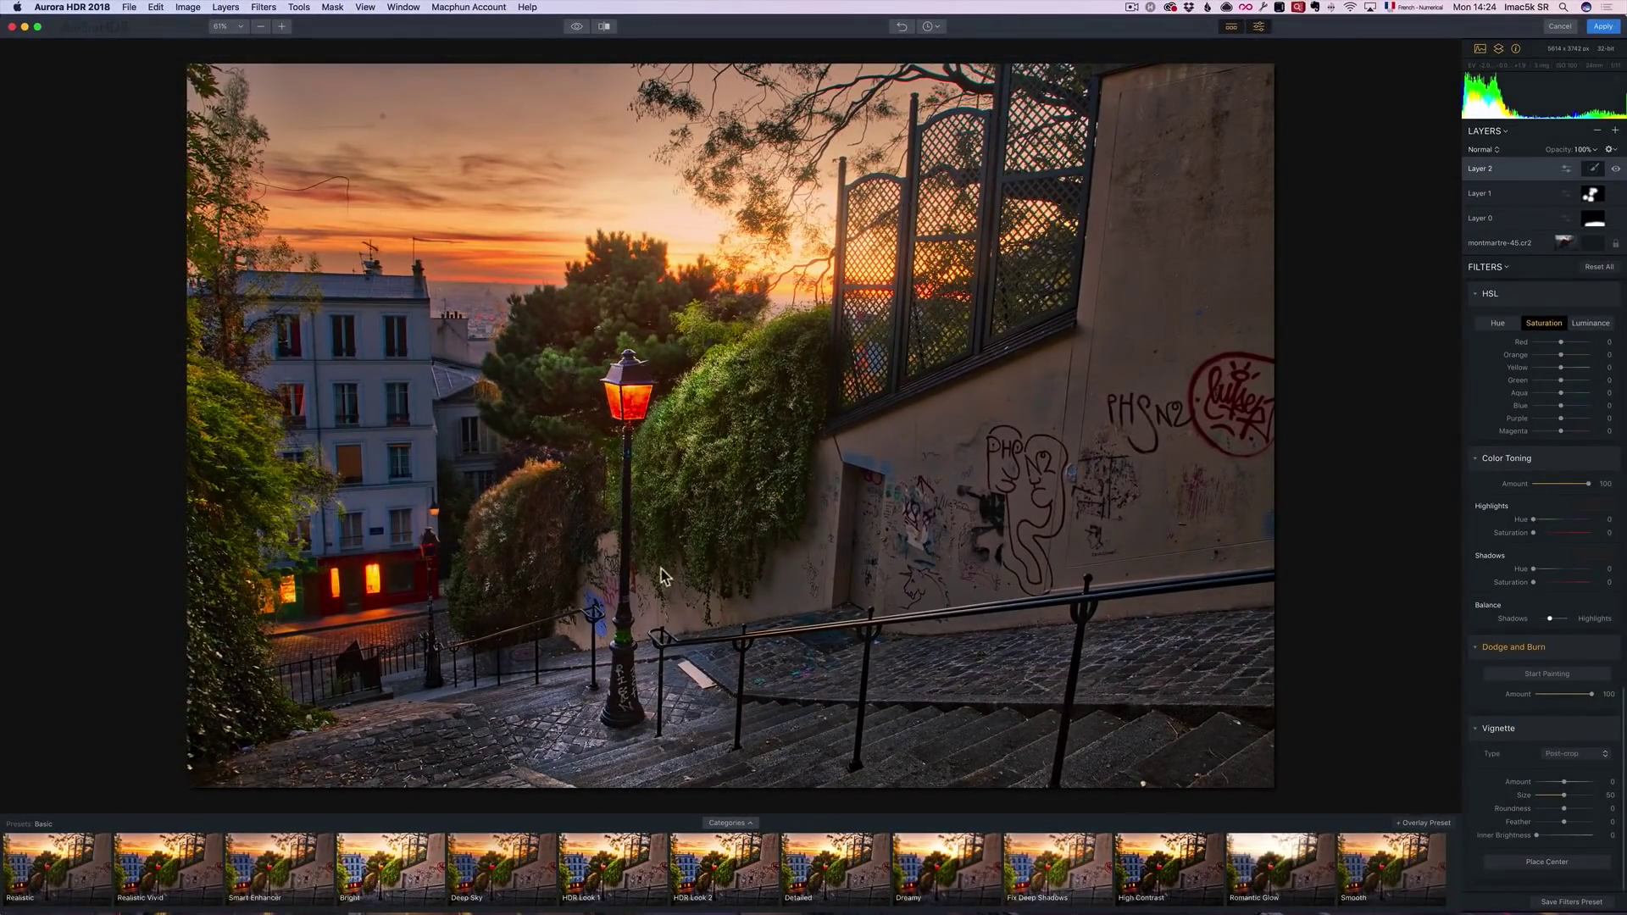
# - Compare the photo before and after the edits and apply the HDR result
pyautogui.click(577, 27)
pyautogui.click(577, 27)
pyautogui.click(1603, 28)
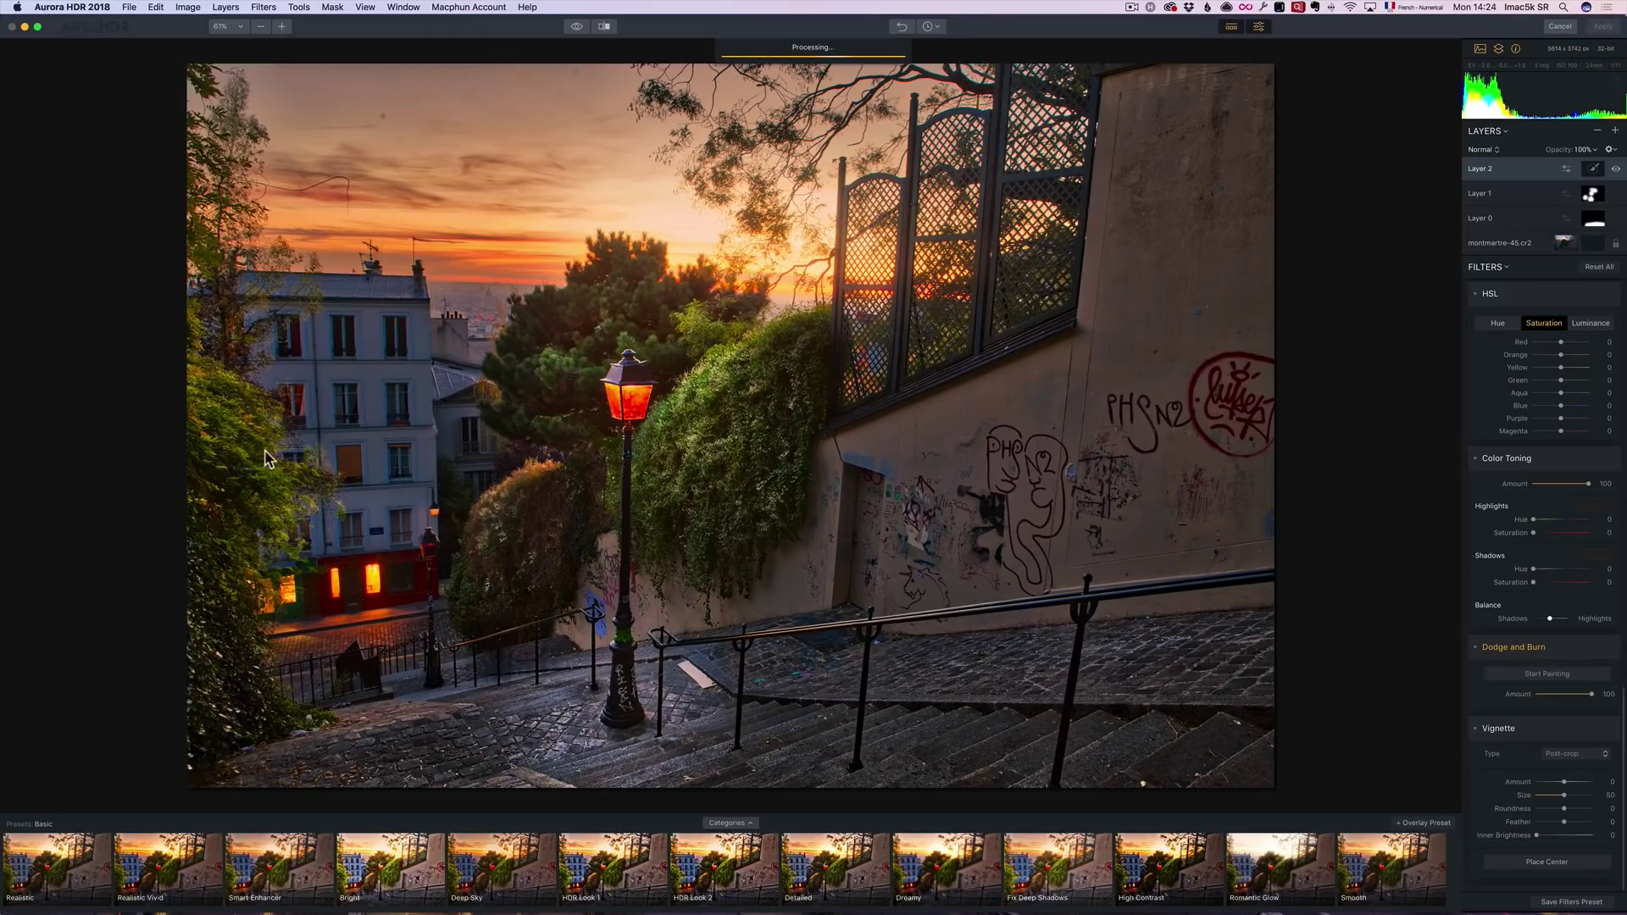
# - Switch to Adobe Lightroom and set the edited photo's Contrast to +42, Shadows to +39, Whites to +12 and Blacks to -4
pyautogui.press('super+Tab')
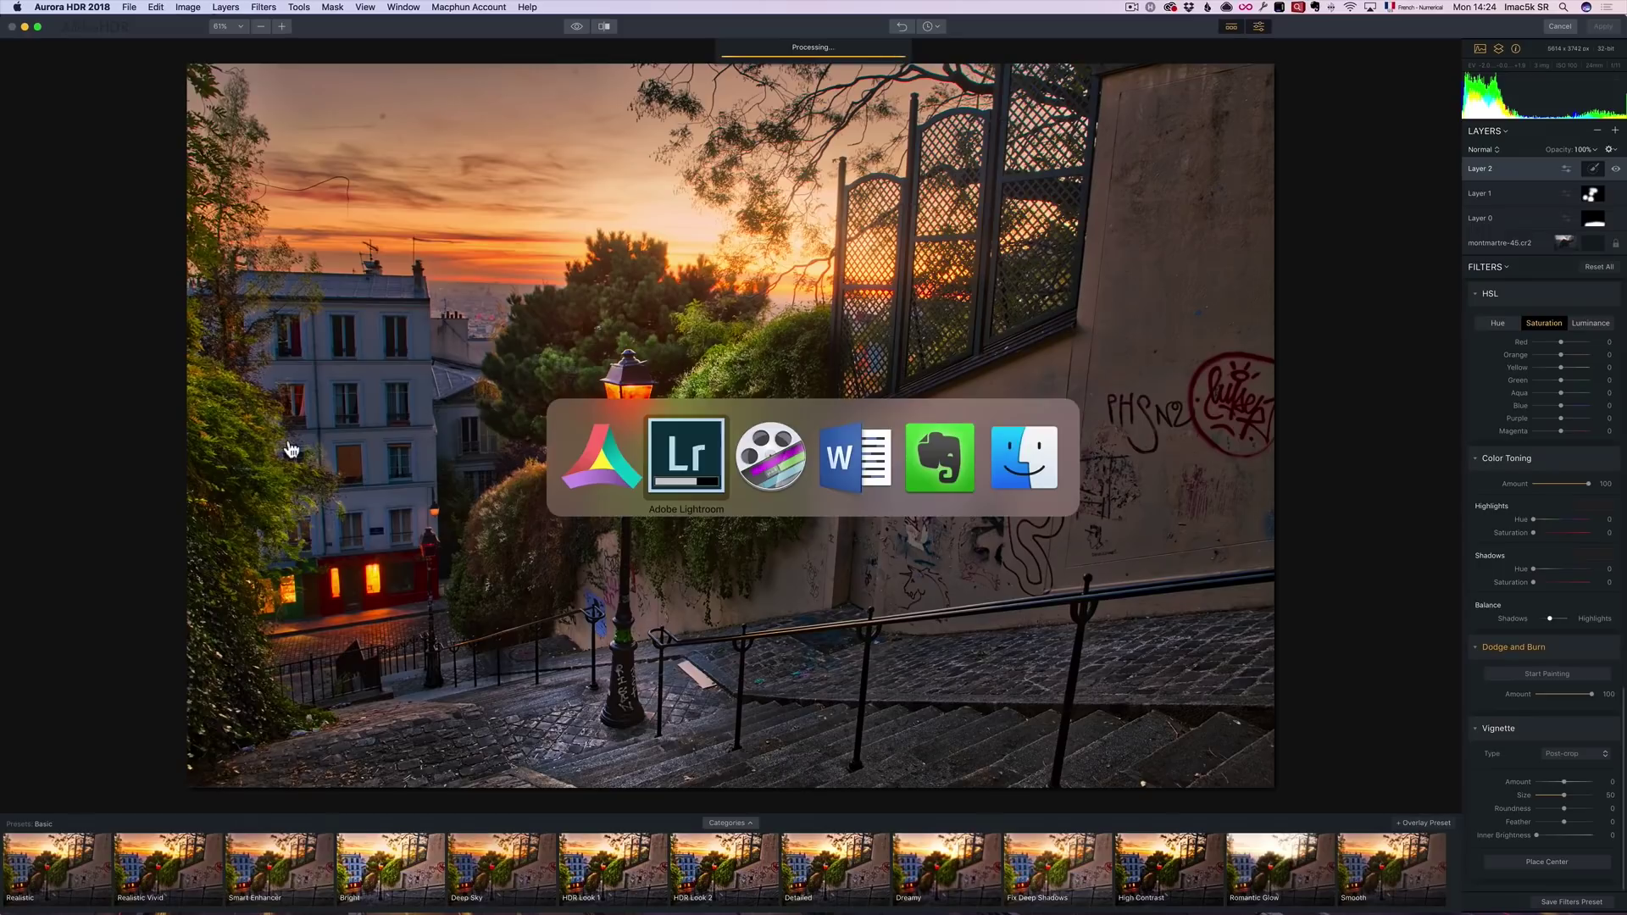
pyautogui.click(700, 466)
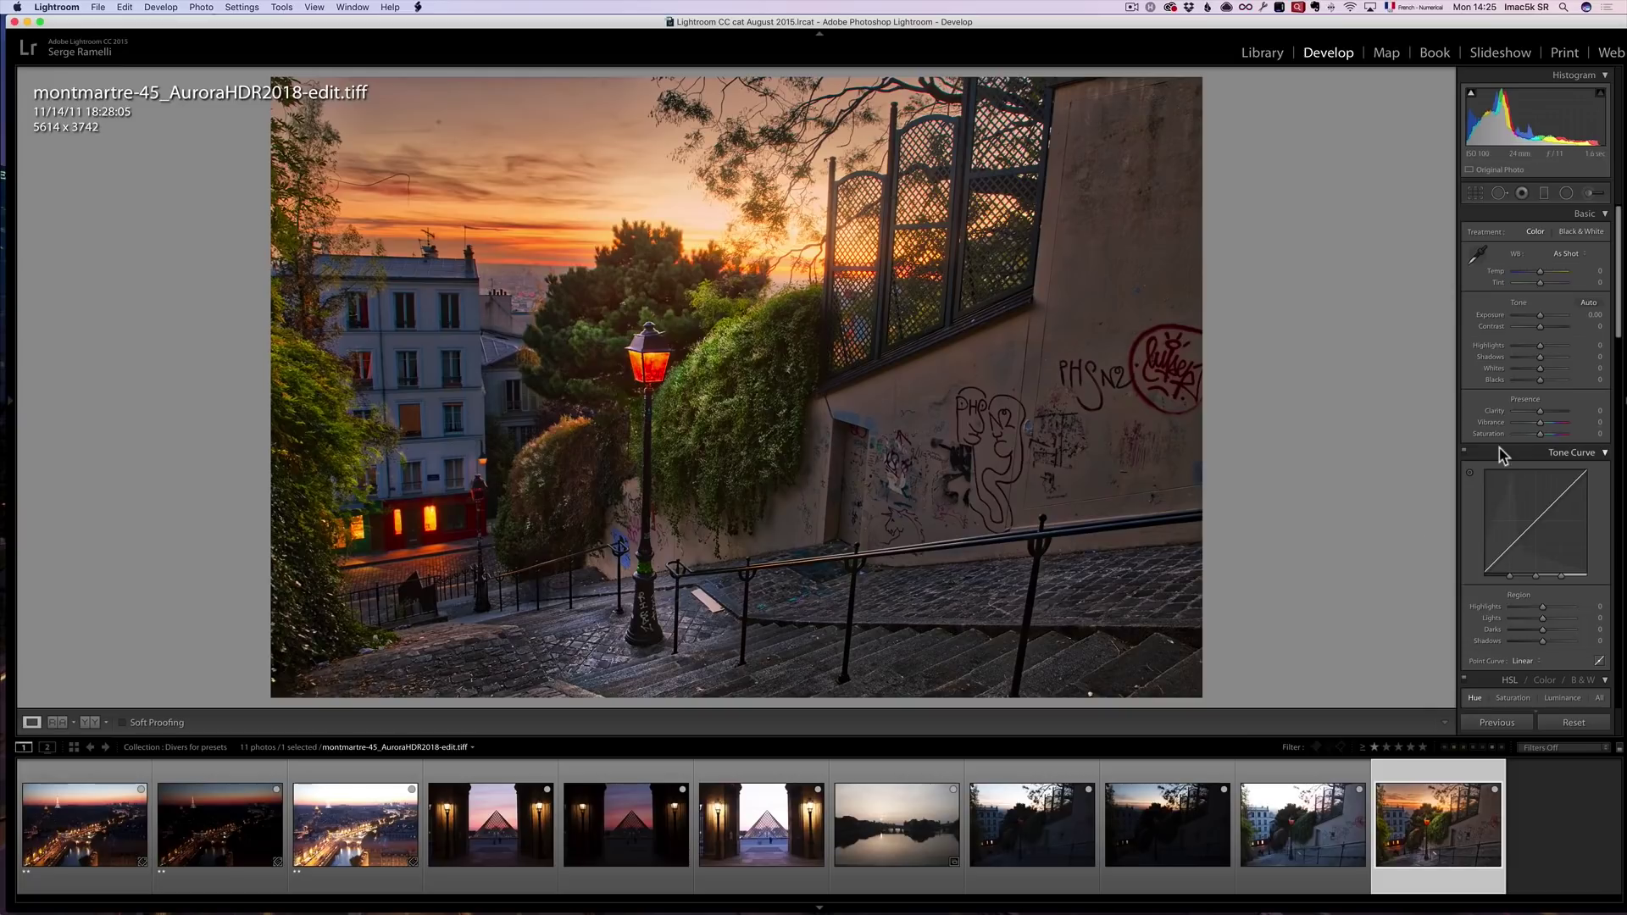
pyautogui.click(1551, 327)
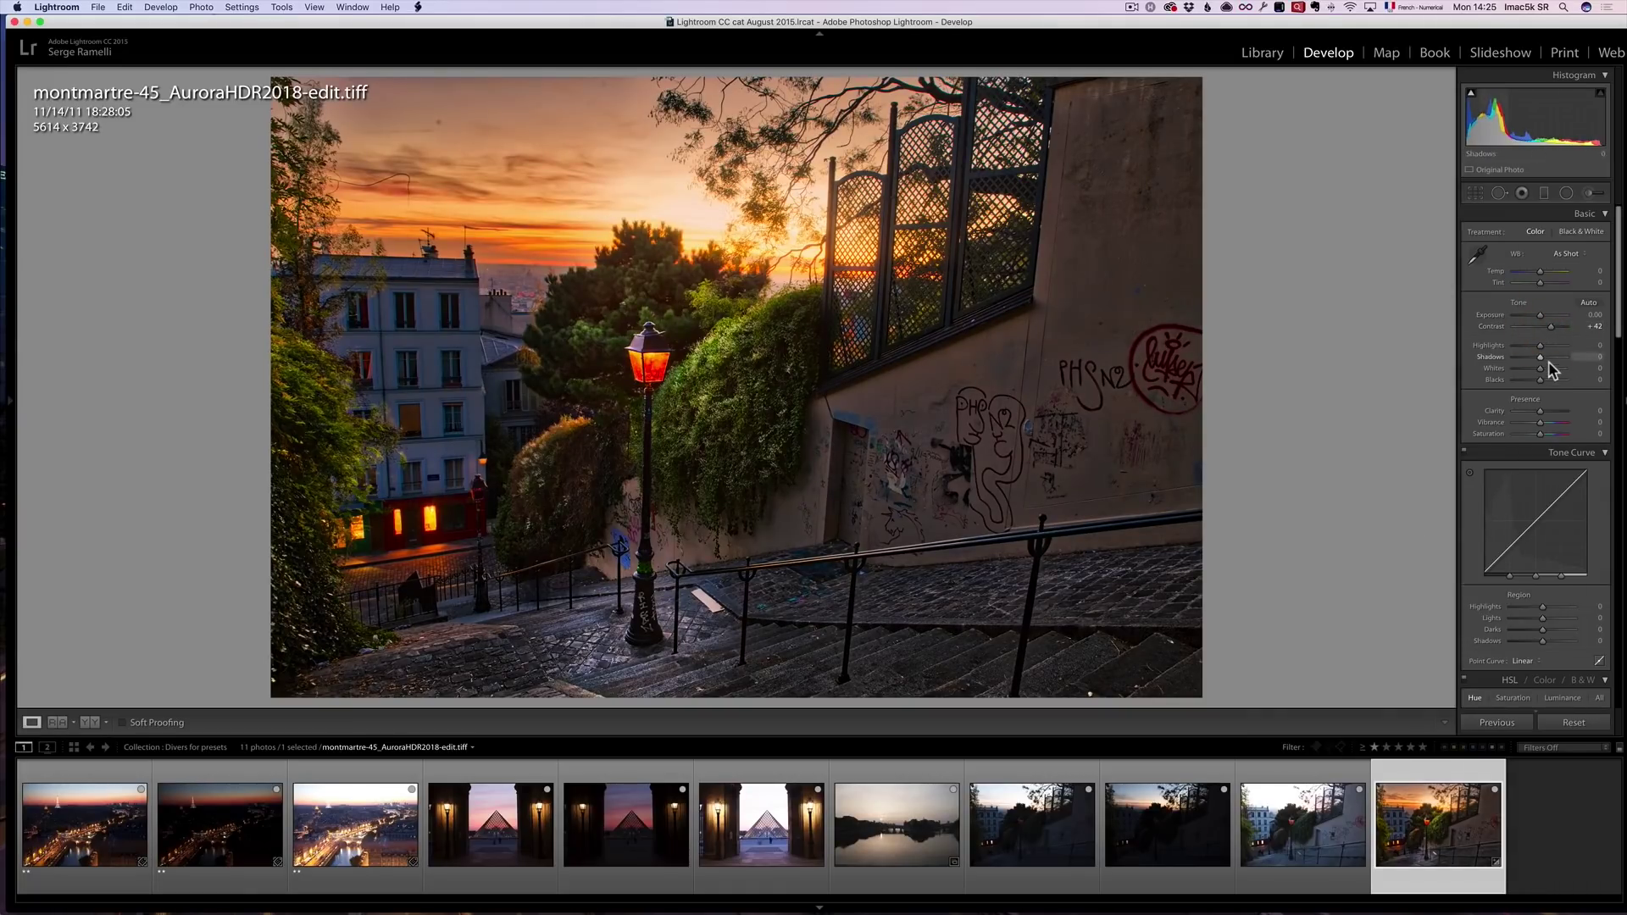
pyautogui.click(1550, 357)
pyautogui.click(1538, 379)
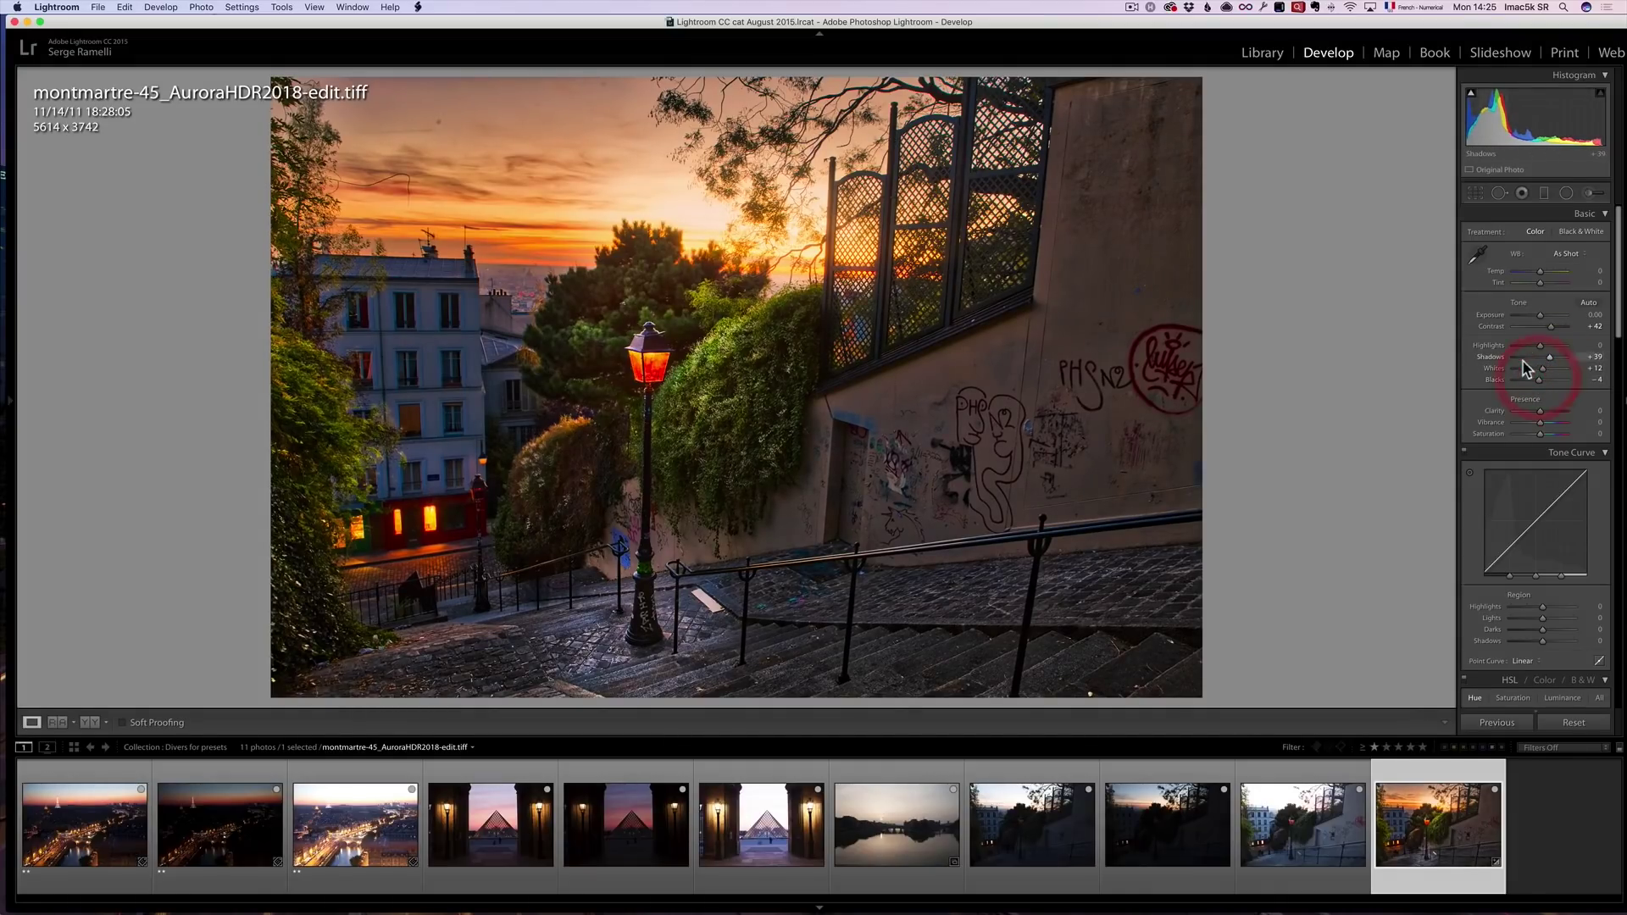
# - Straighten the Montmartre photo's perspective with the Auto Upright transform
pyautogui.click(1475, 194)
pyautogui.click(1586, 312)
pyautogui.scroll(-15, 1531, 347)
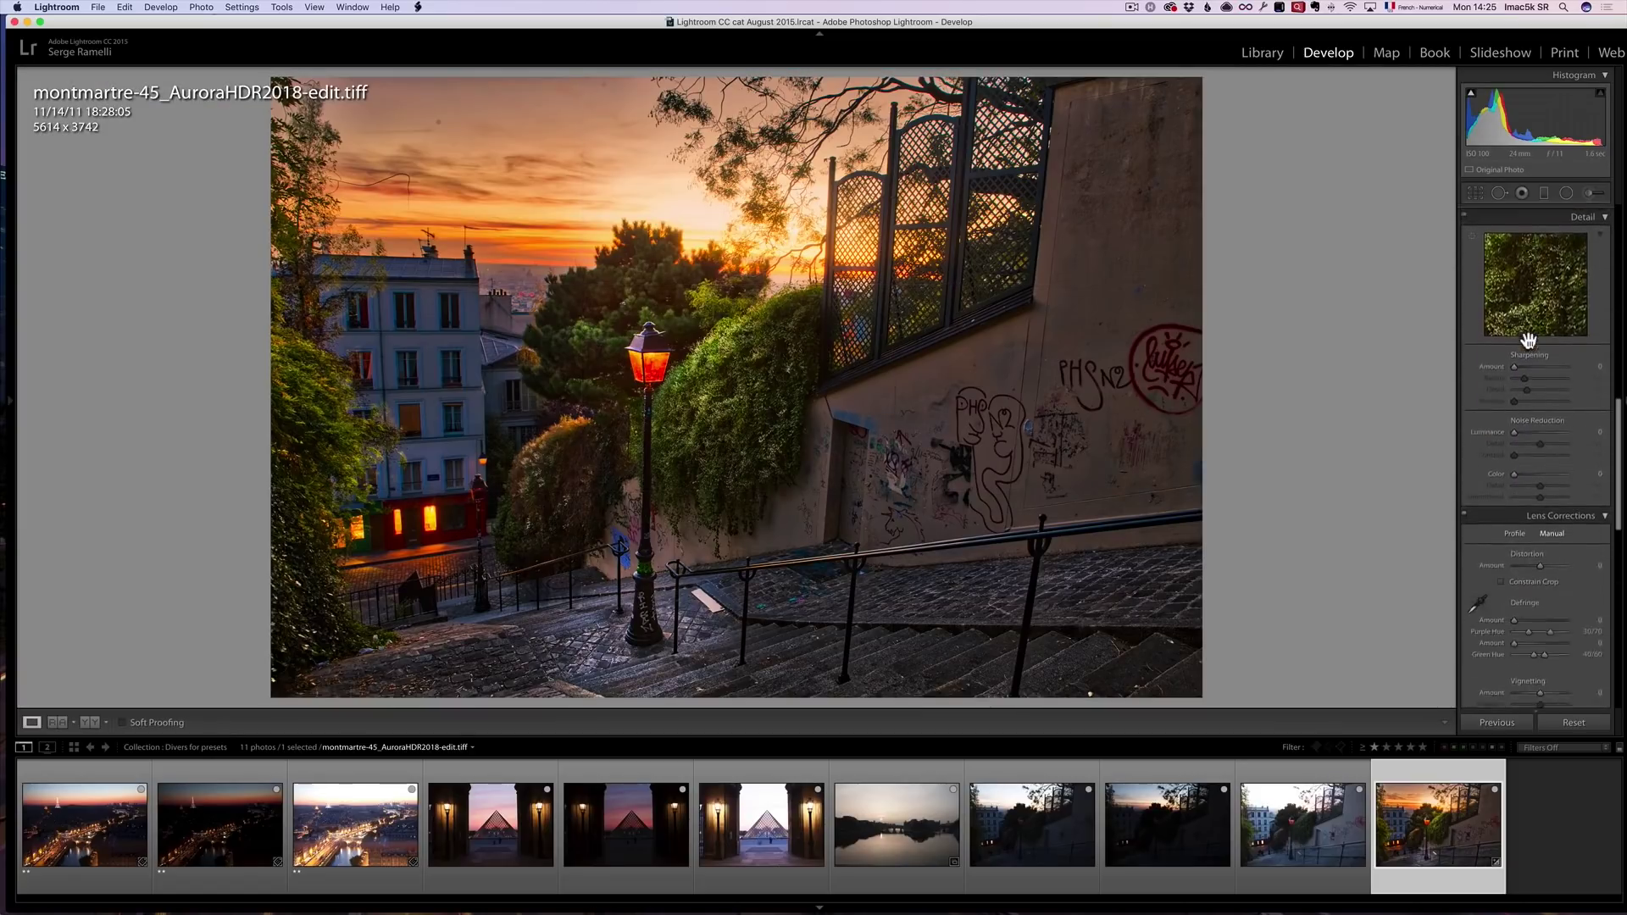
pyautogui.scroll(2, 1532, 348)
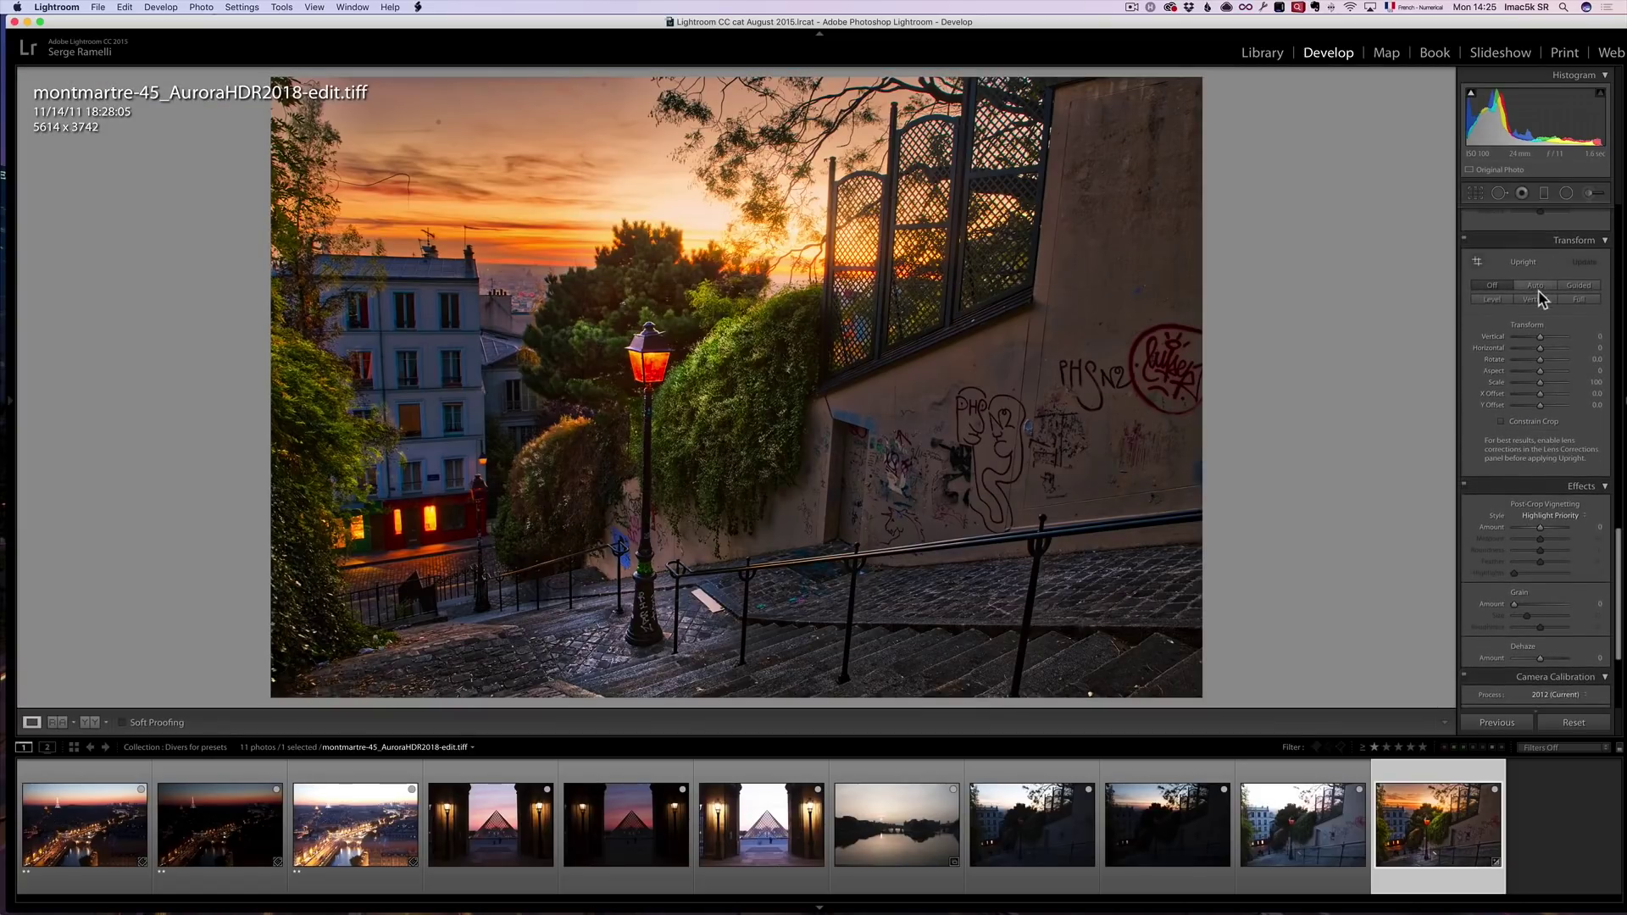
pyautogui.click(1538, 288)
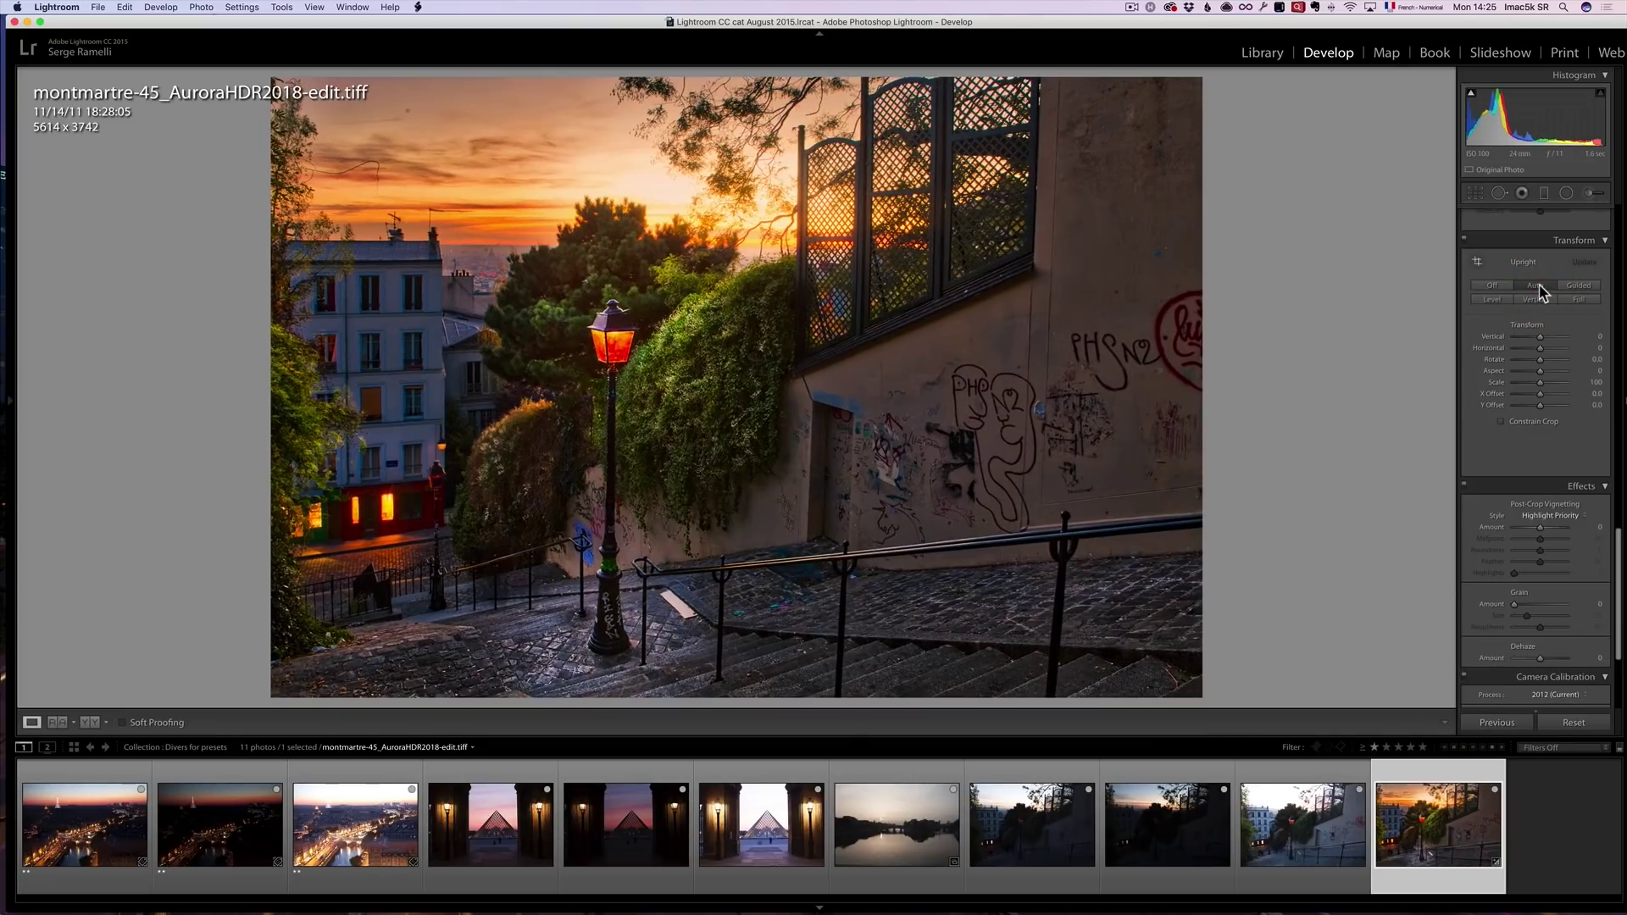
# - Crop the wall off the photo to a vertical composition of about 3058 x 3742 pixels around the lamp and stairs
pyautogui.click(1475, 193)
pyautogui.moveTo(1167, 386); pyautogui.dragTo(1073, 379)
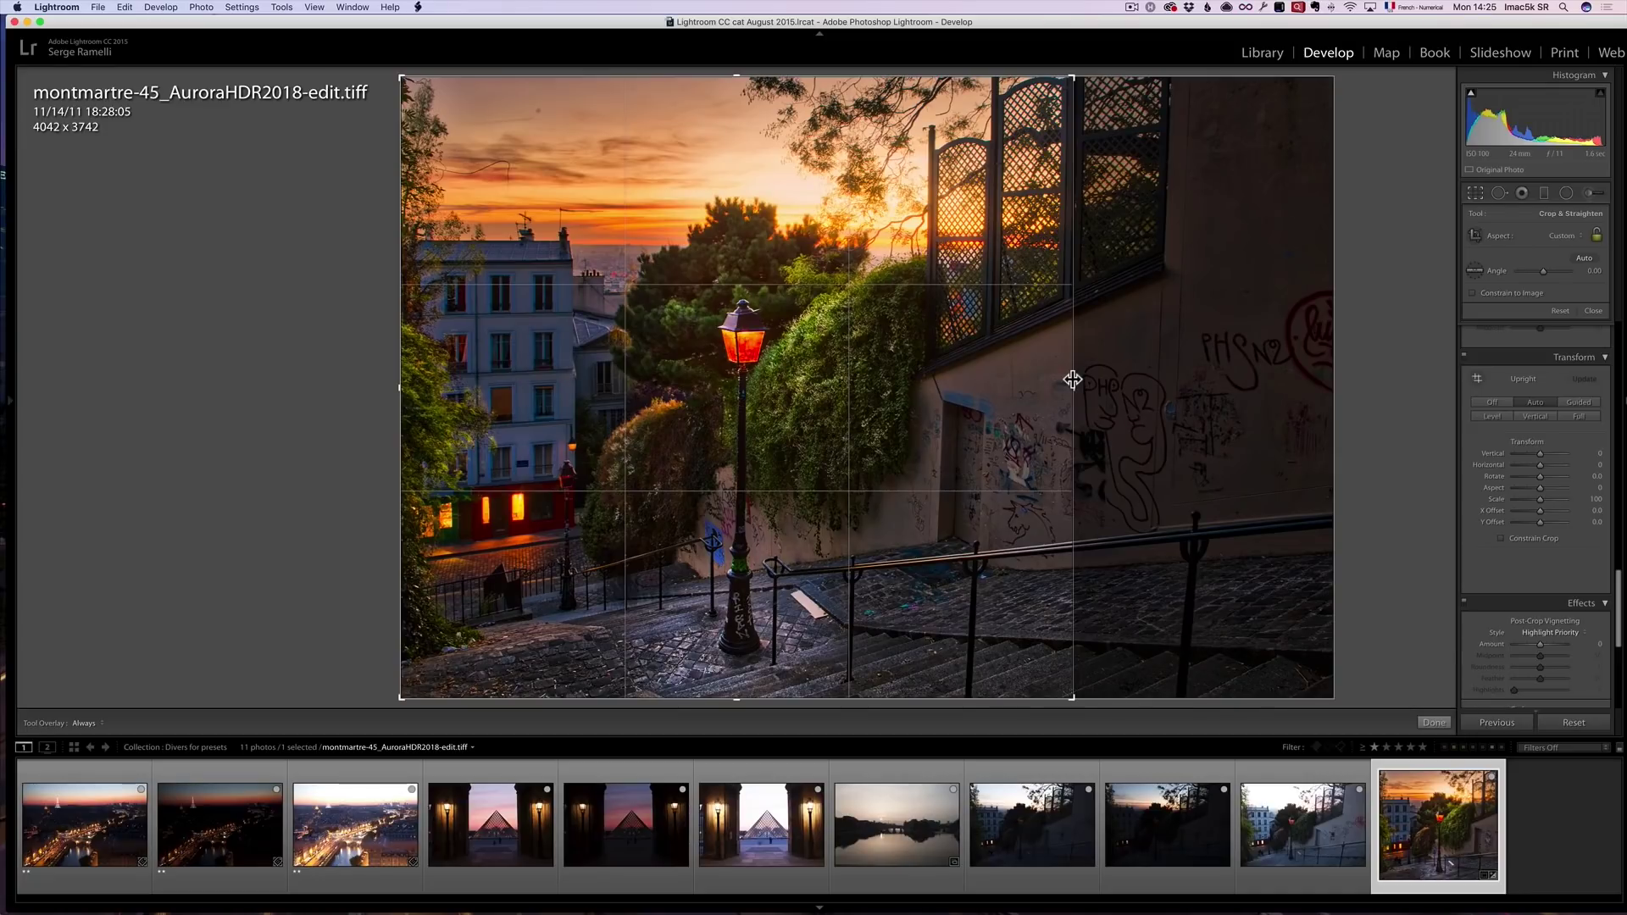
pyautogui.moveTo(1073, 380); pyautogui.dragTo(992, 381)
pyautogui.press('Return')
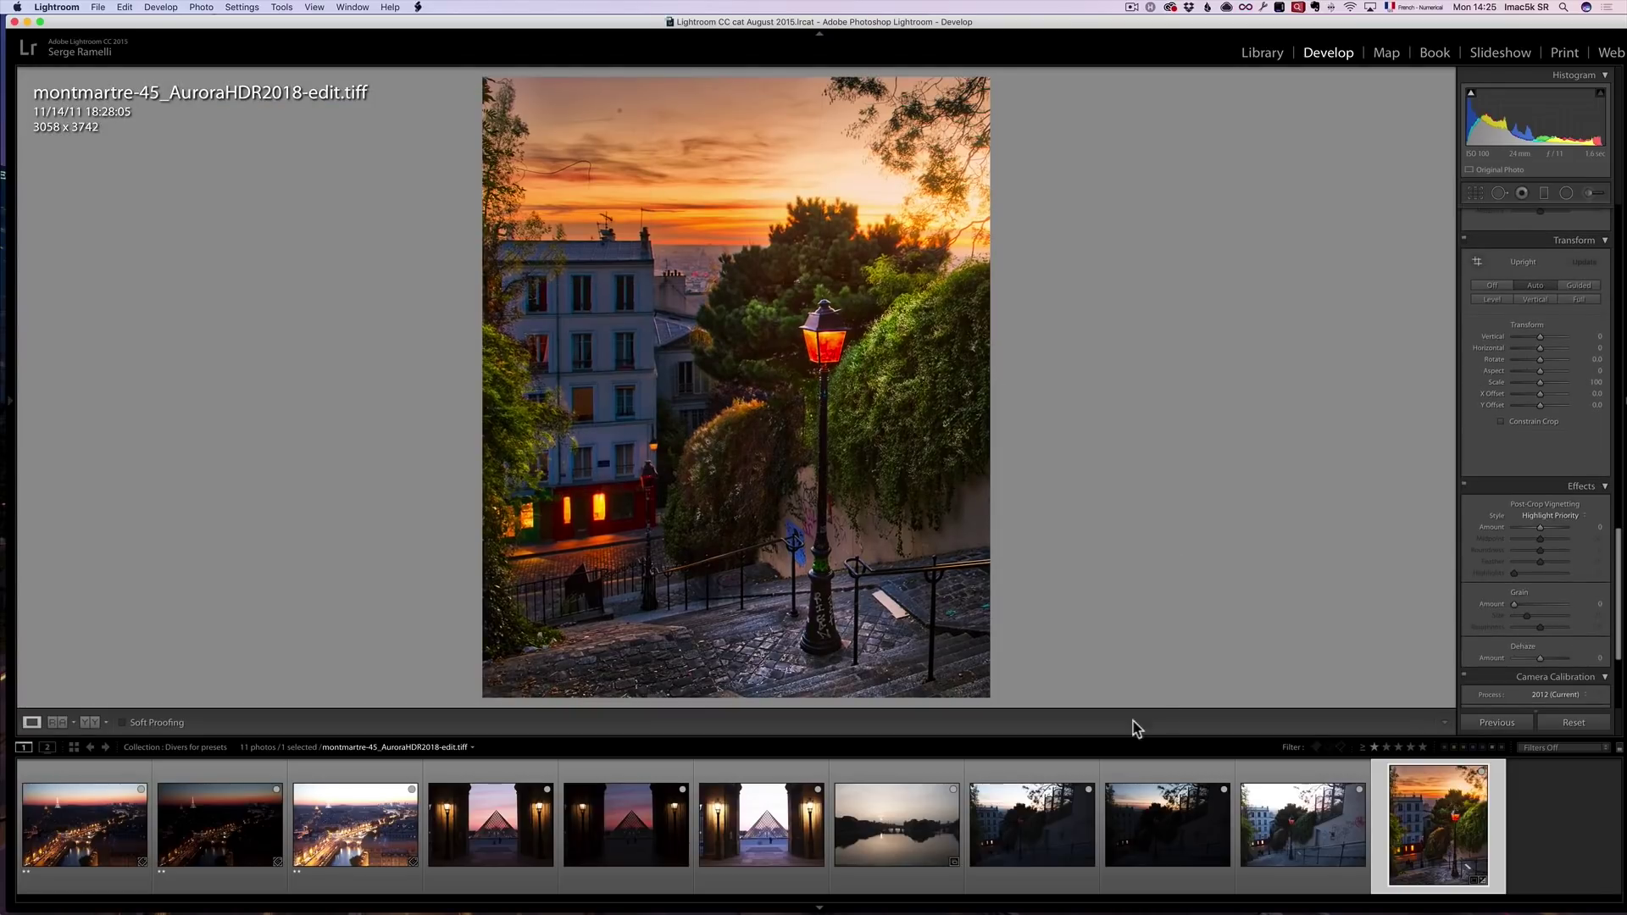
# - Review the cropped Montmartre photo in full-screen preview and return to the Develop view
pyautogui.press('f')
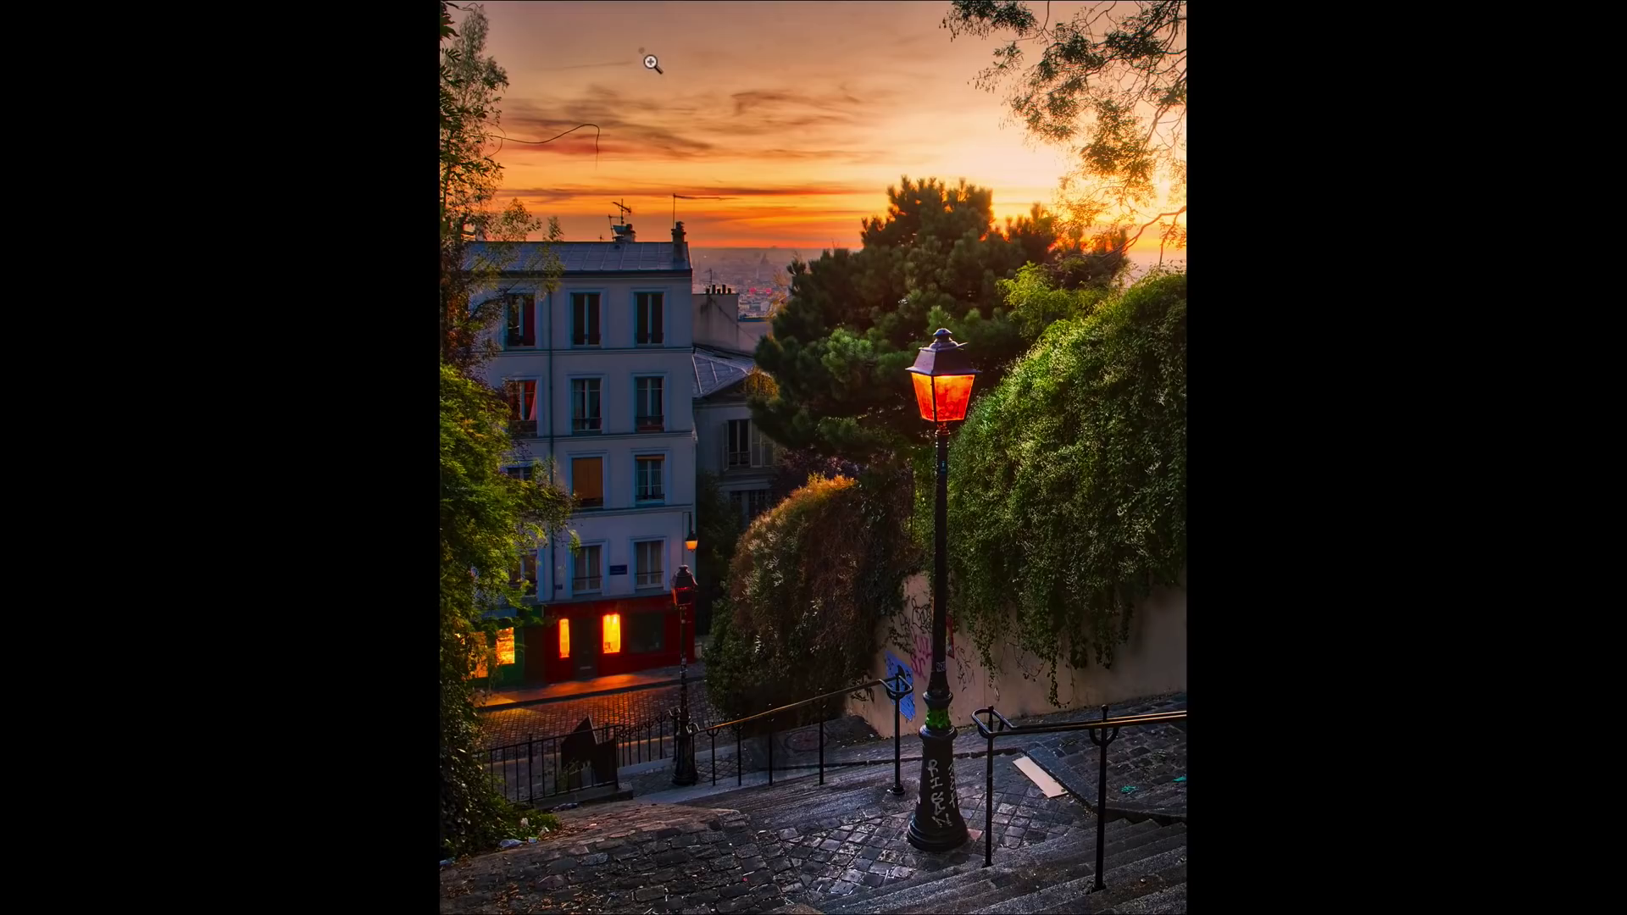
pyautogui.press('f')
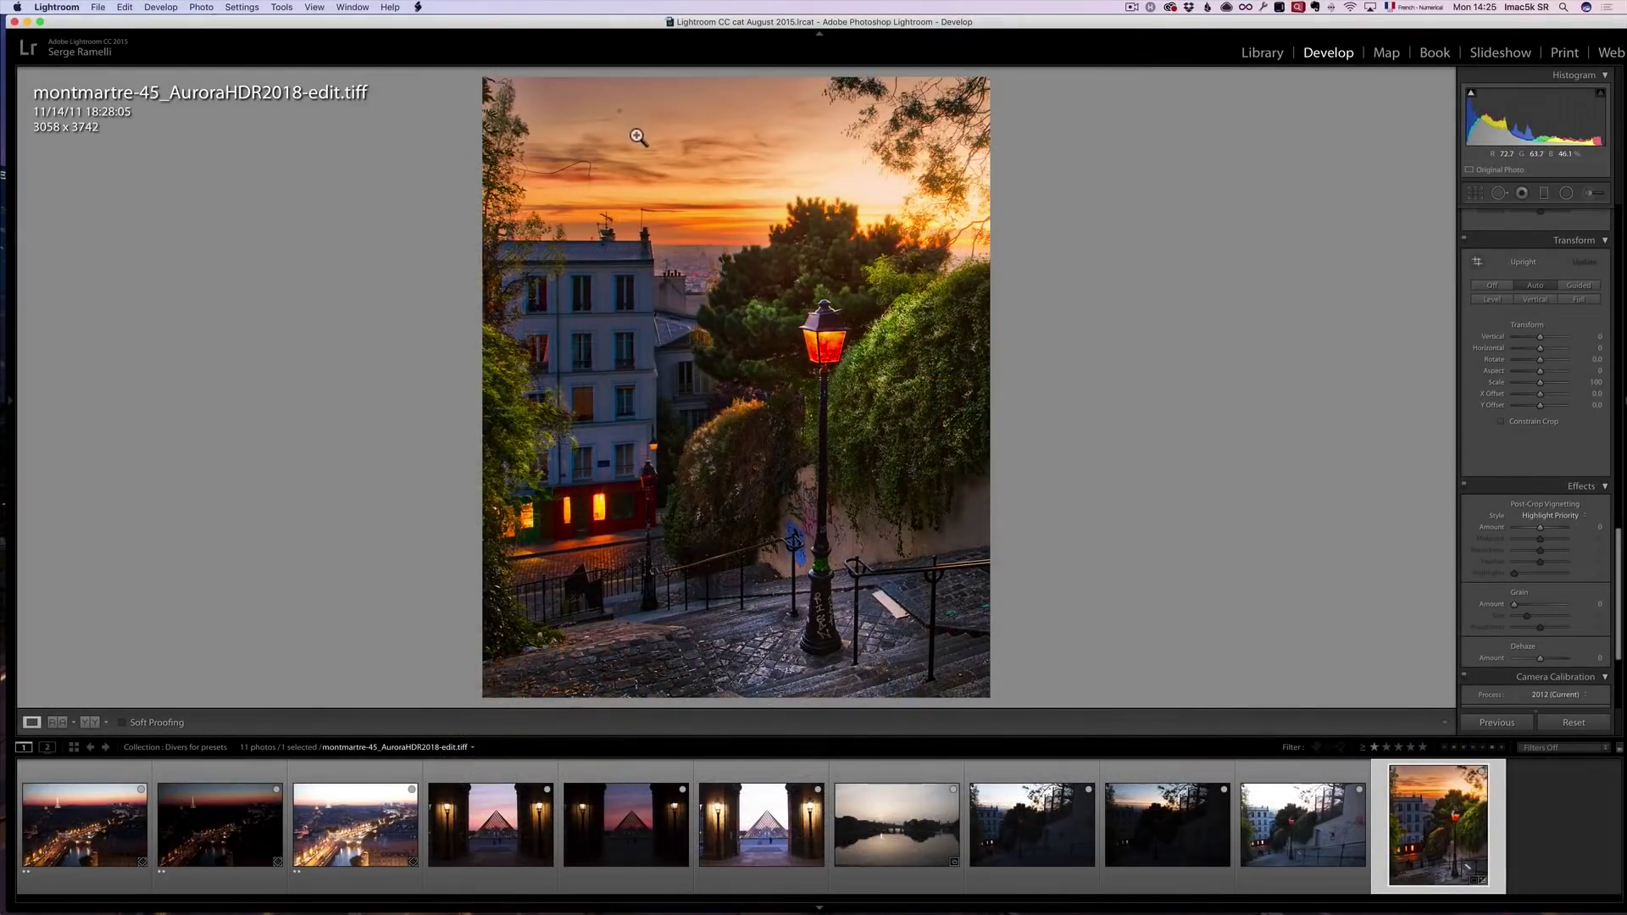
pyautogui.press('f')
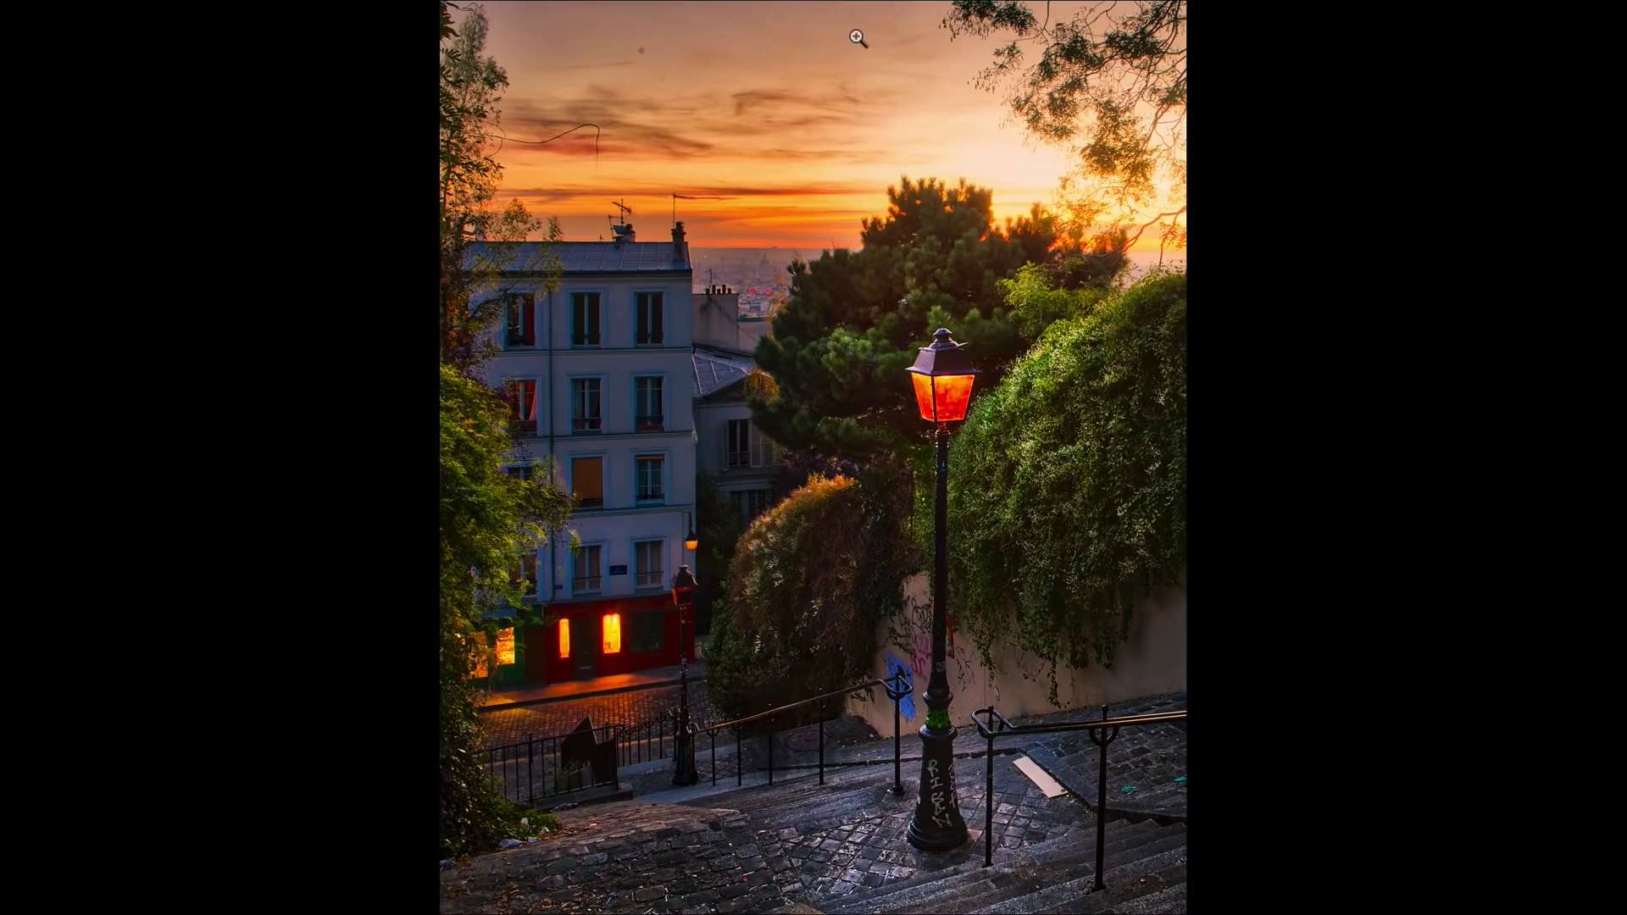
pyautogui.press('f')
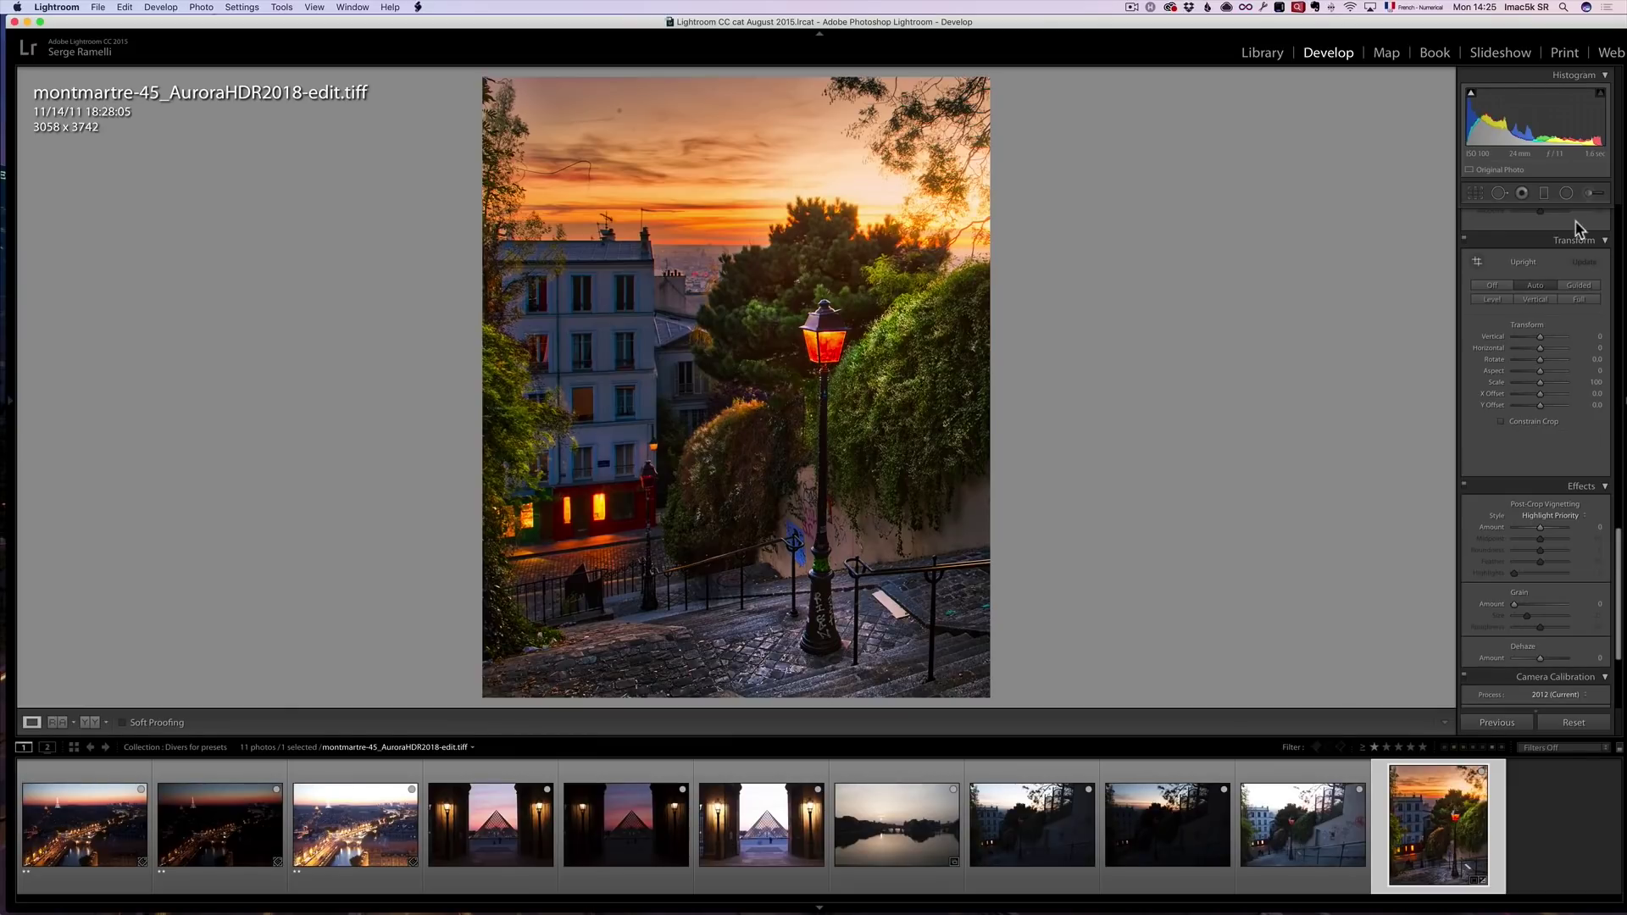
# - Send the single photo matt-79.dng to Aurora HDR 2018 as an original image and create a tone-mapped HDR from it
pyautogui.click(919, 826)
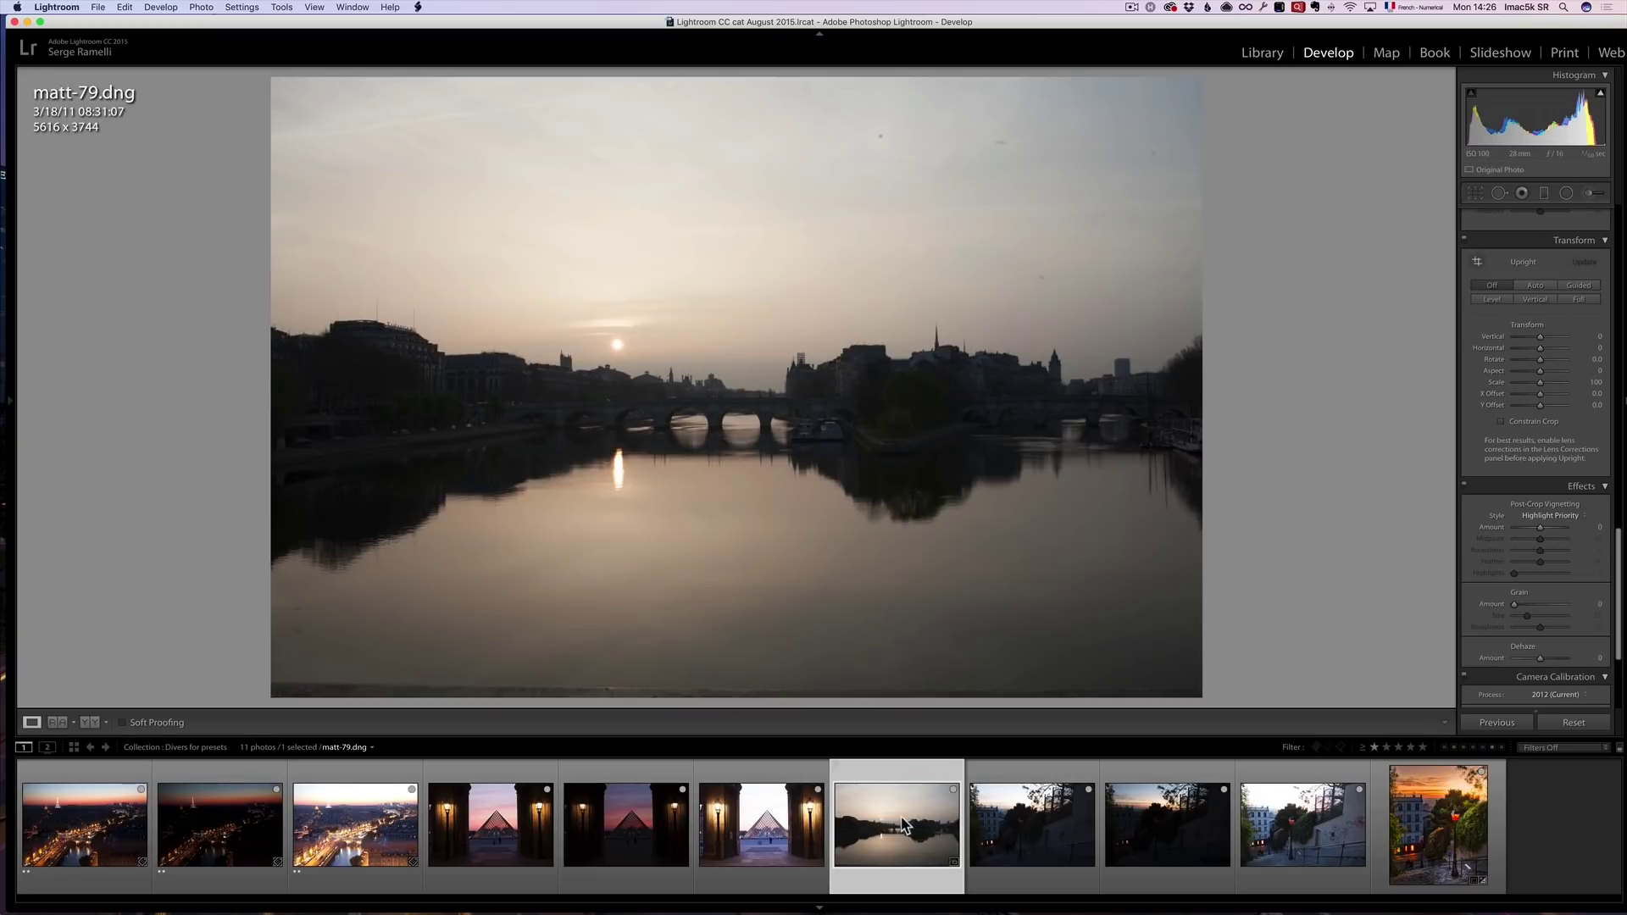
pyautogui.rightClick(883, 820)
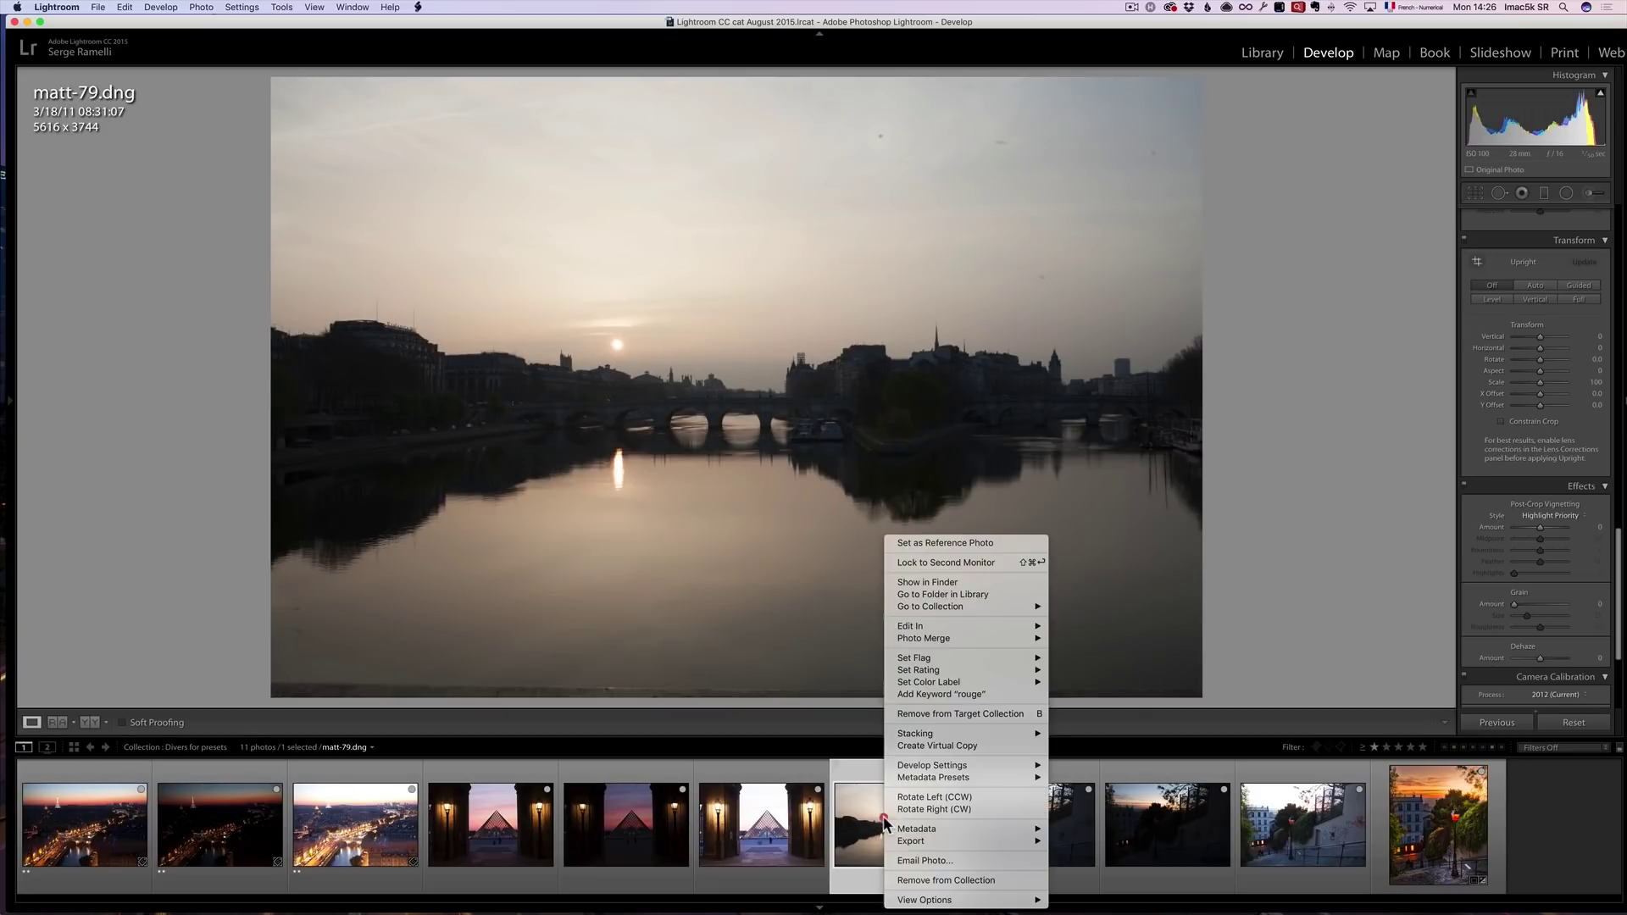
pyautogui.moveTo(985, 836)
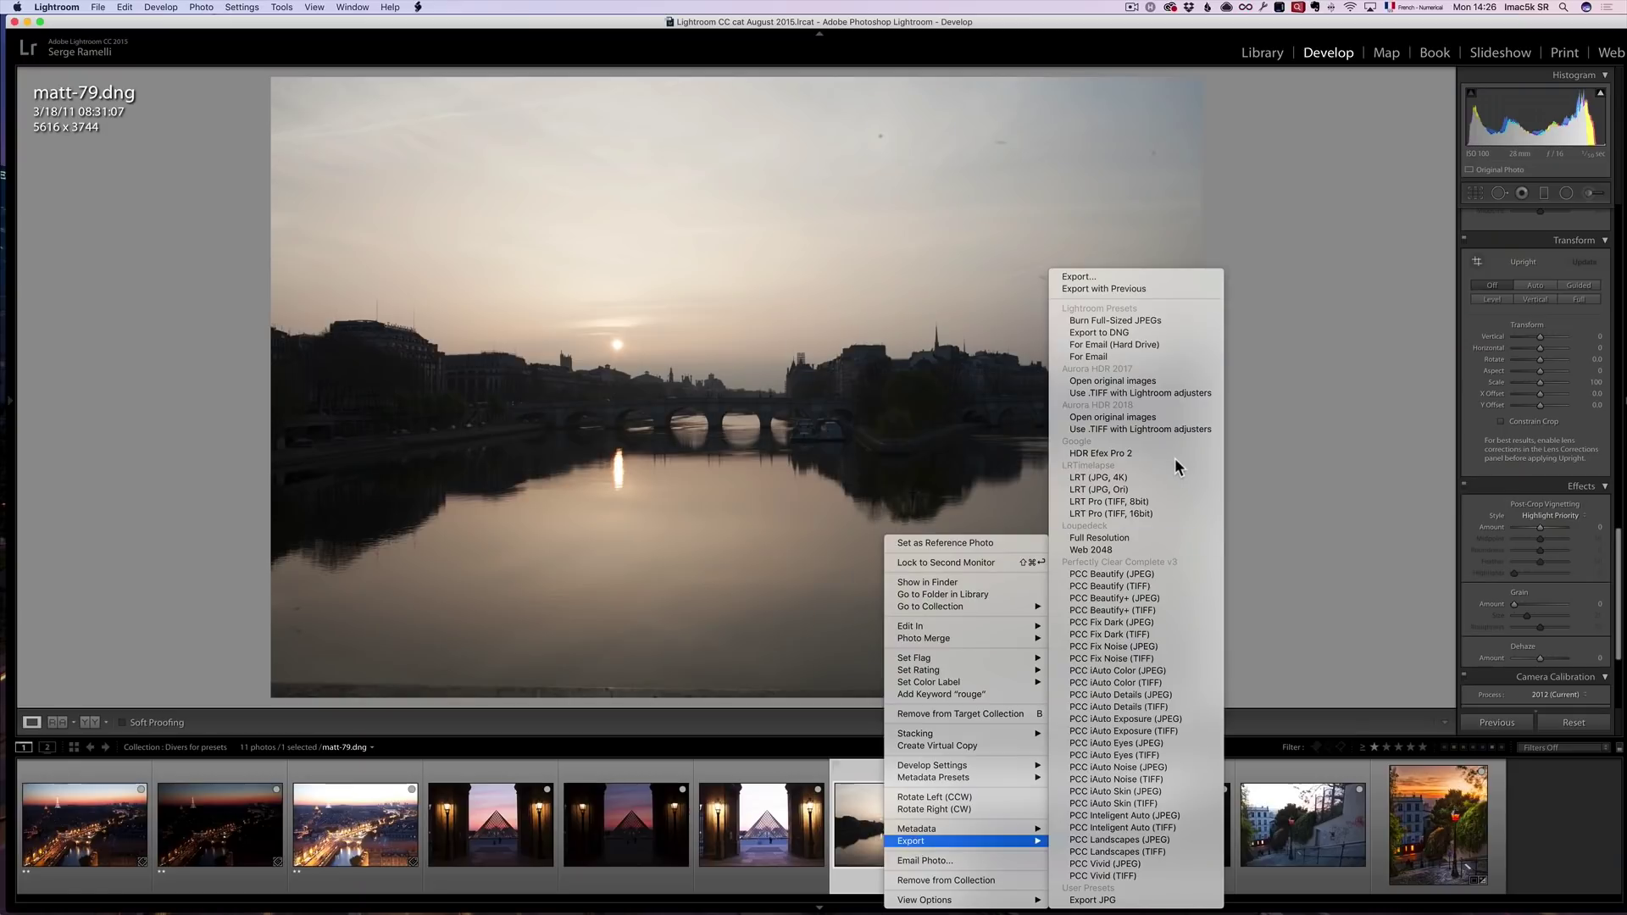
pyautogui.click(1112, 417)
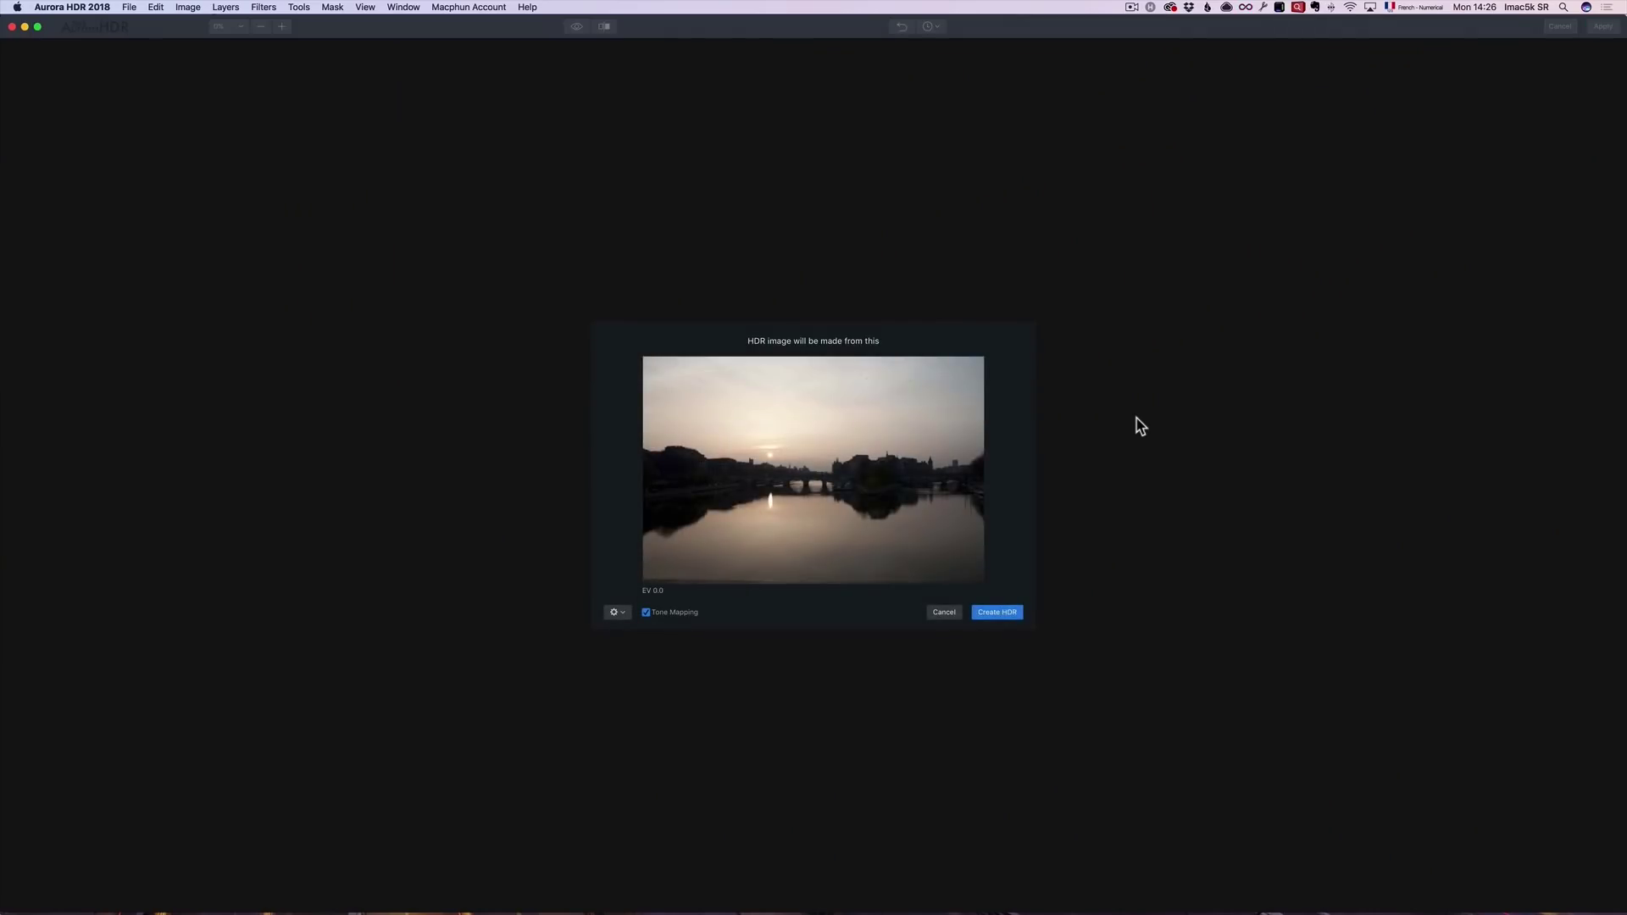
pyautogui.click(1000, 612)
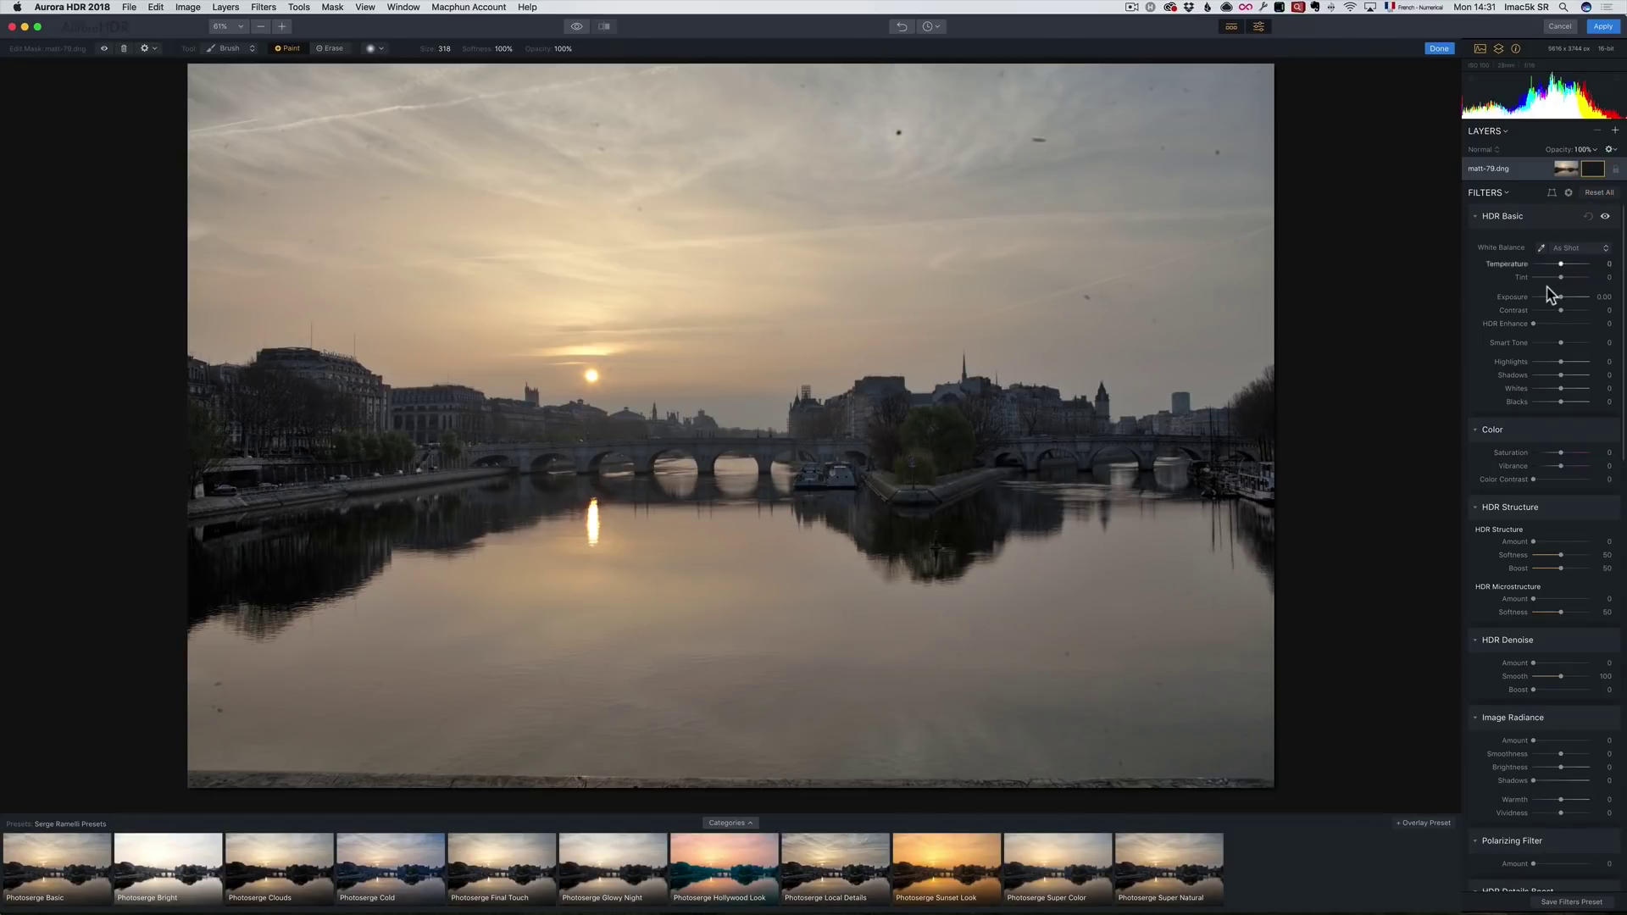
# - Set the river photo's Temperature to 31, Tint to 11, Highlights to -34, Shadows to about 96, Whites to 11 and Blacks to -26
pyautogui.click(1571, 267)
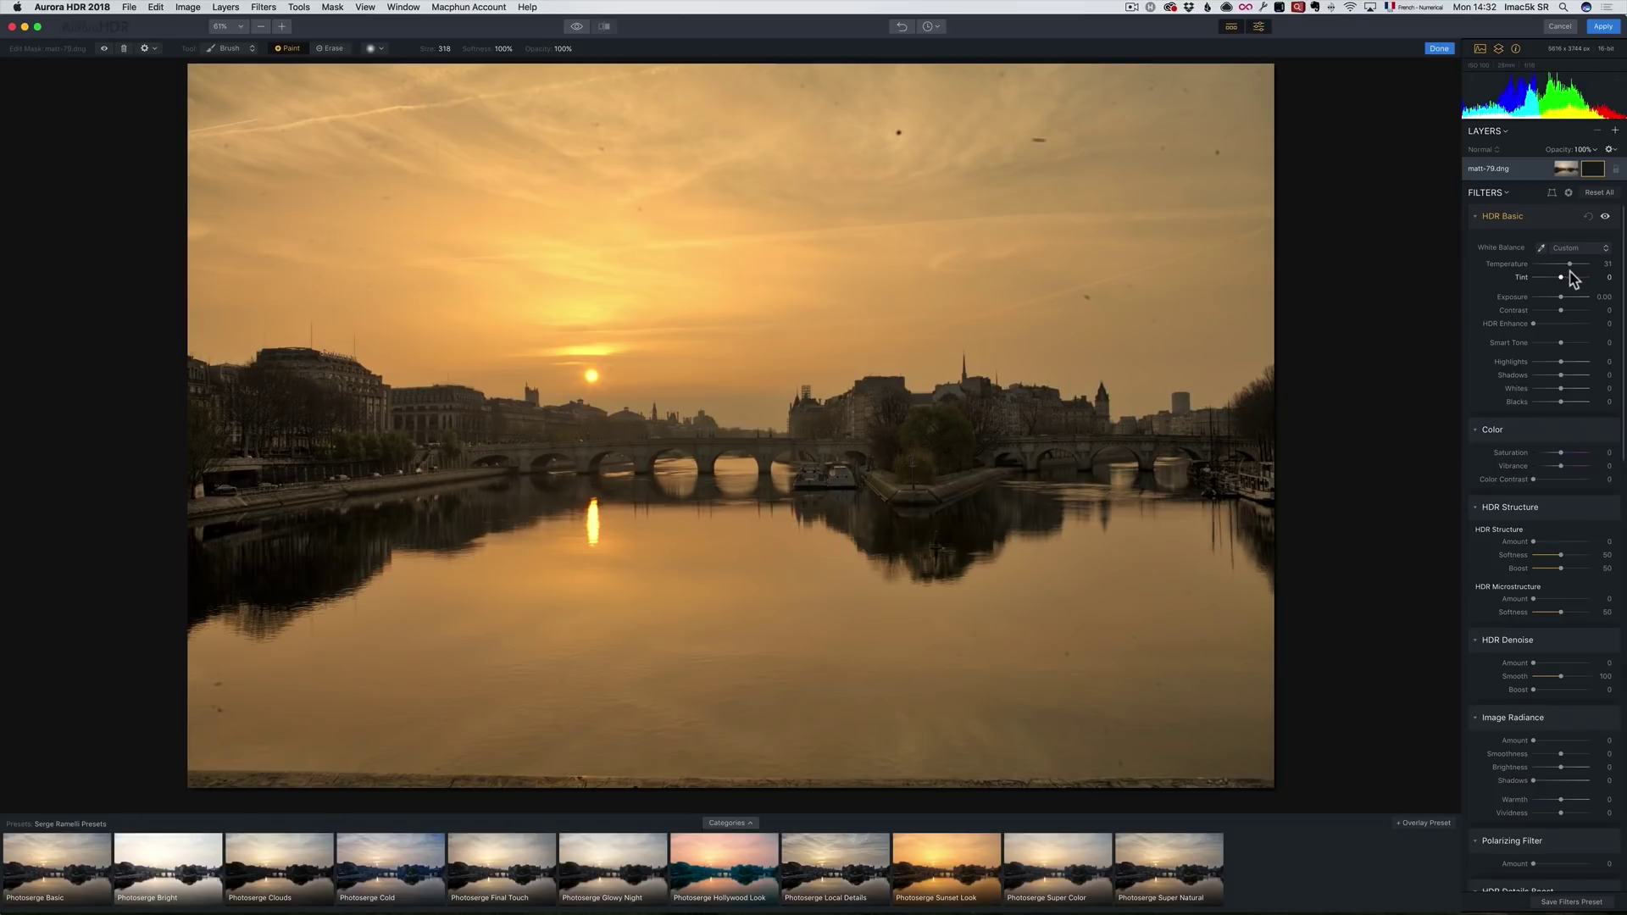
pyautogui.moveTo(1563, 278); pyautogui.dragTo(1567, 279)
pyautogui.moveTo(1583, 375); pyautogui.dragTo(1586, 375)
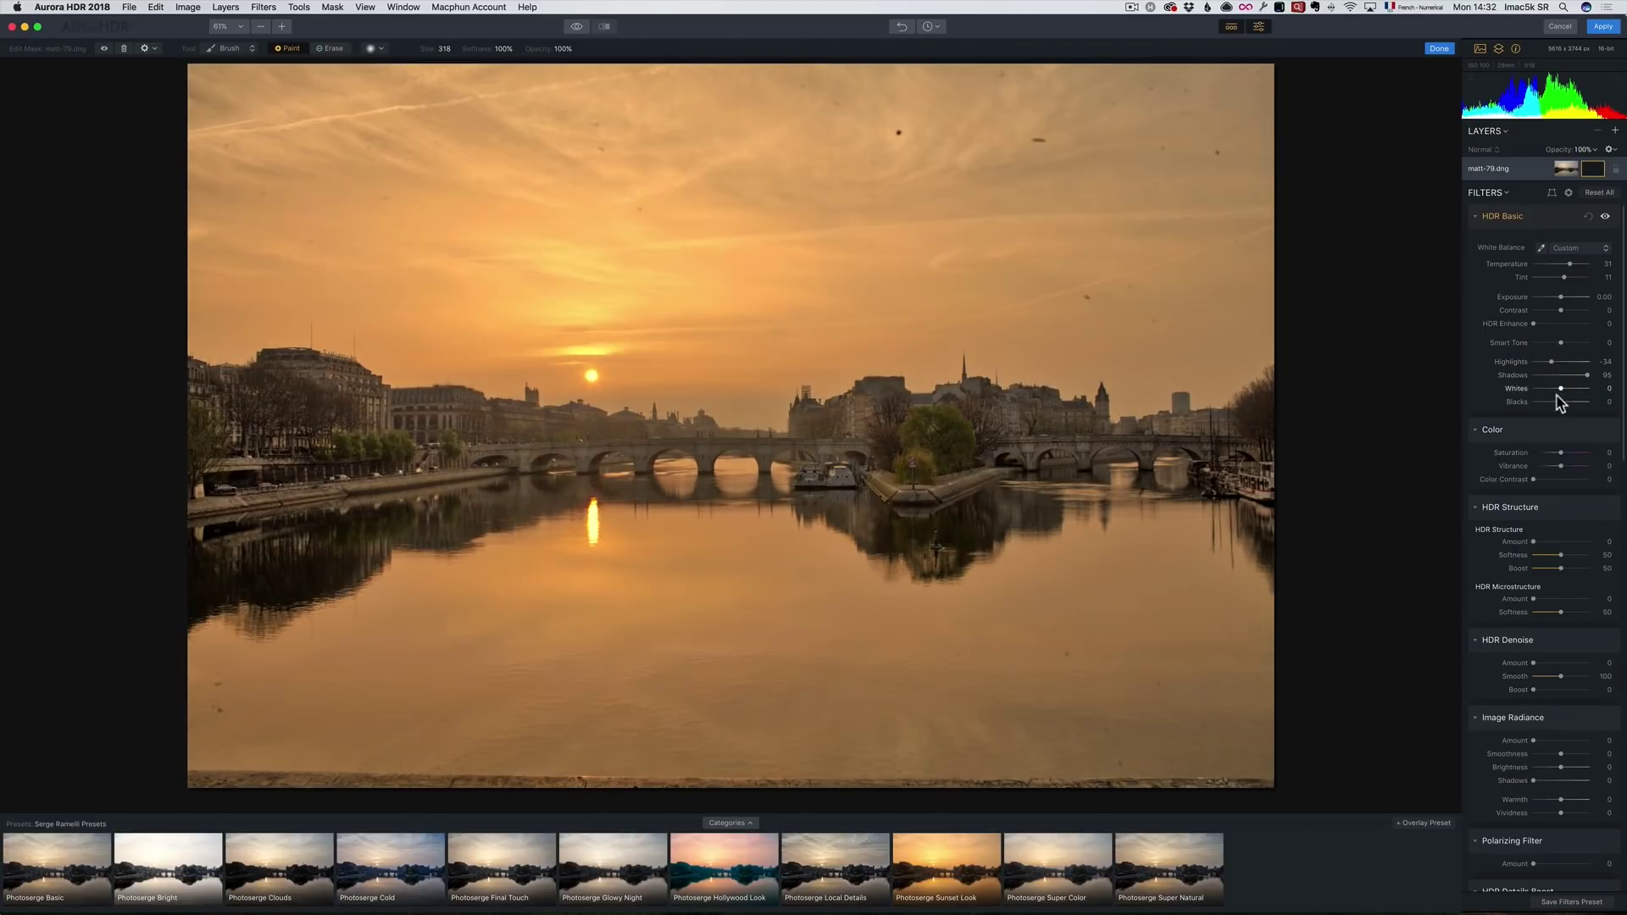
pyautogui.moveTo(1553, 402); pyautogui.dragTo(1564, 388)
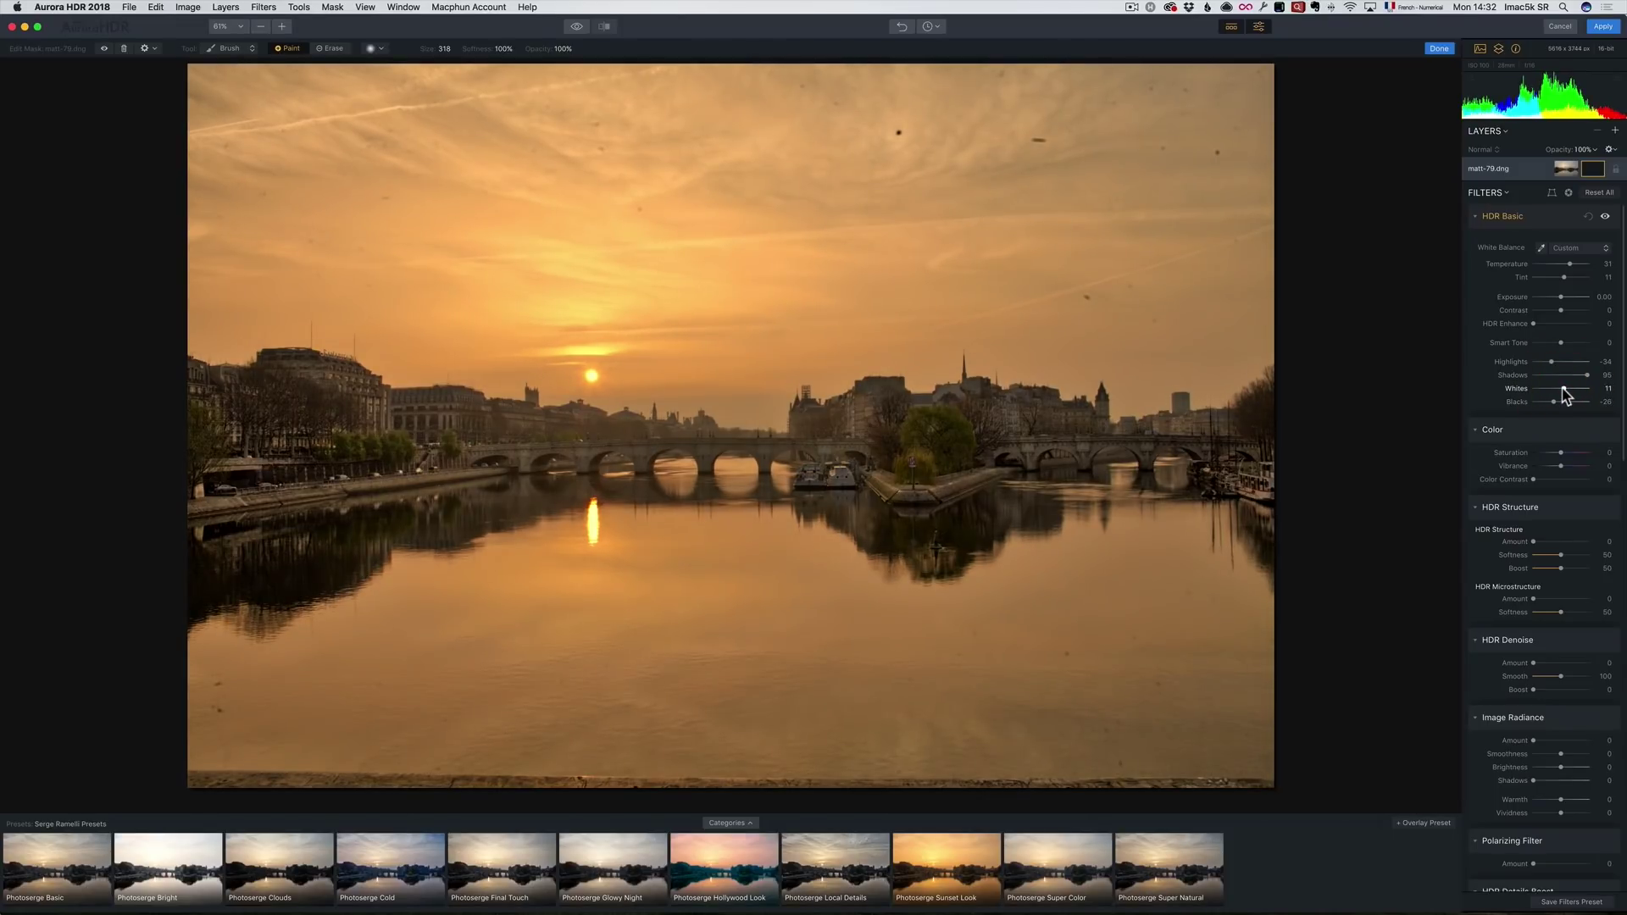
# - Add an adjustment layer with an HDR Denoise amount of 35 and an Image Radiance amount of 42
pyautogui.click(1615, 134)
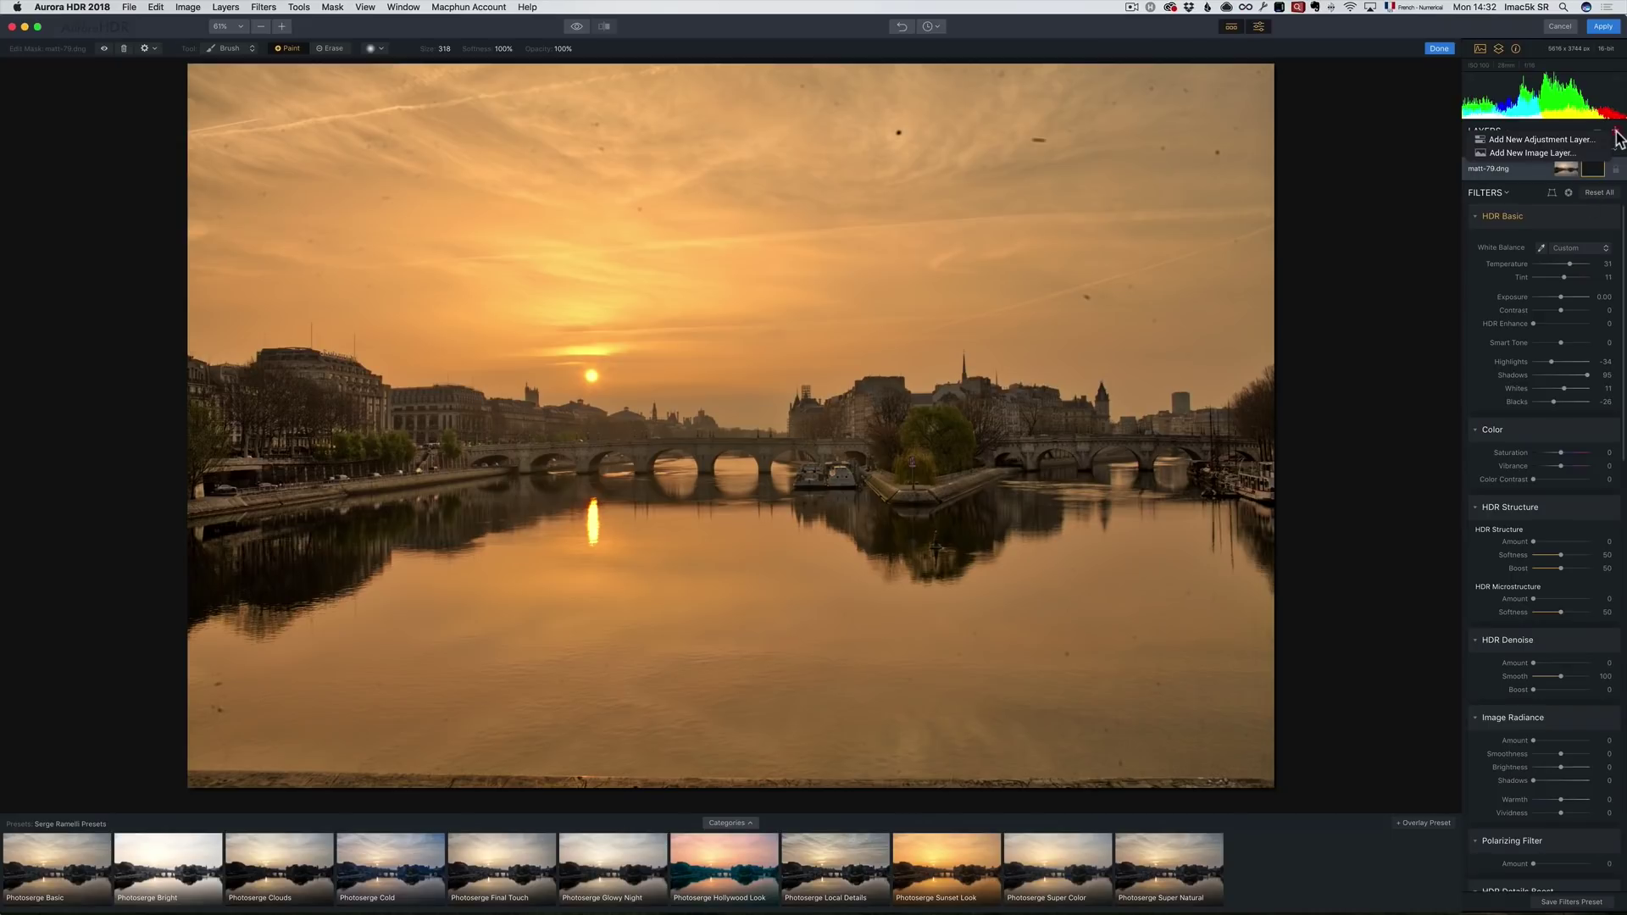
pyautogui.click(1579, 140)
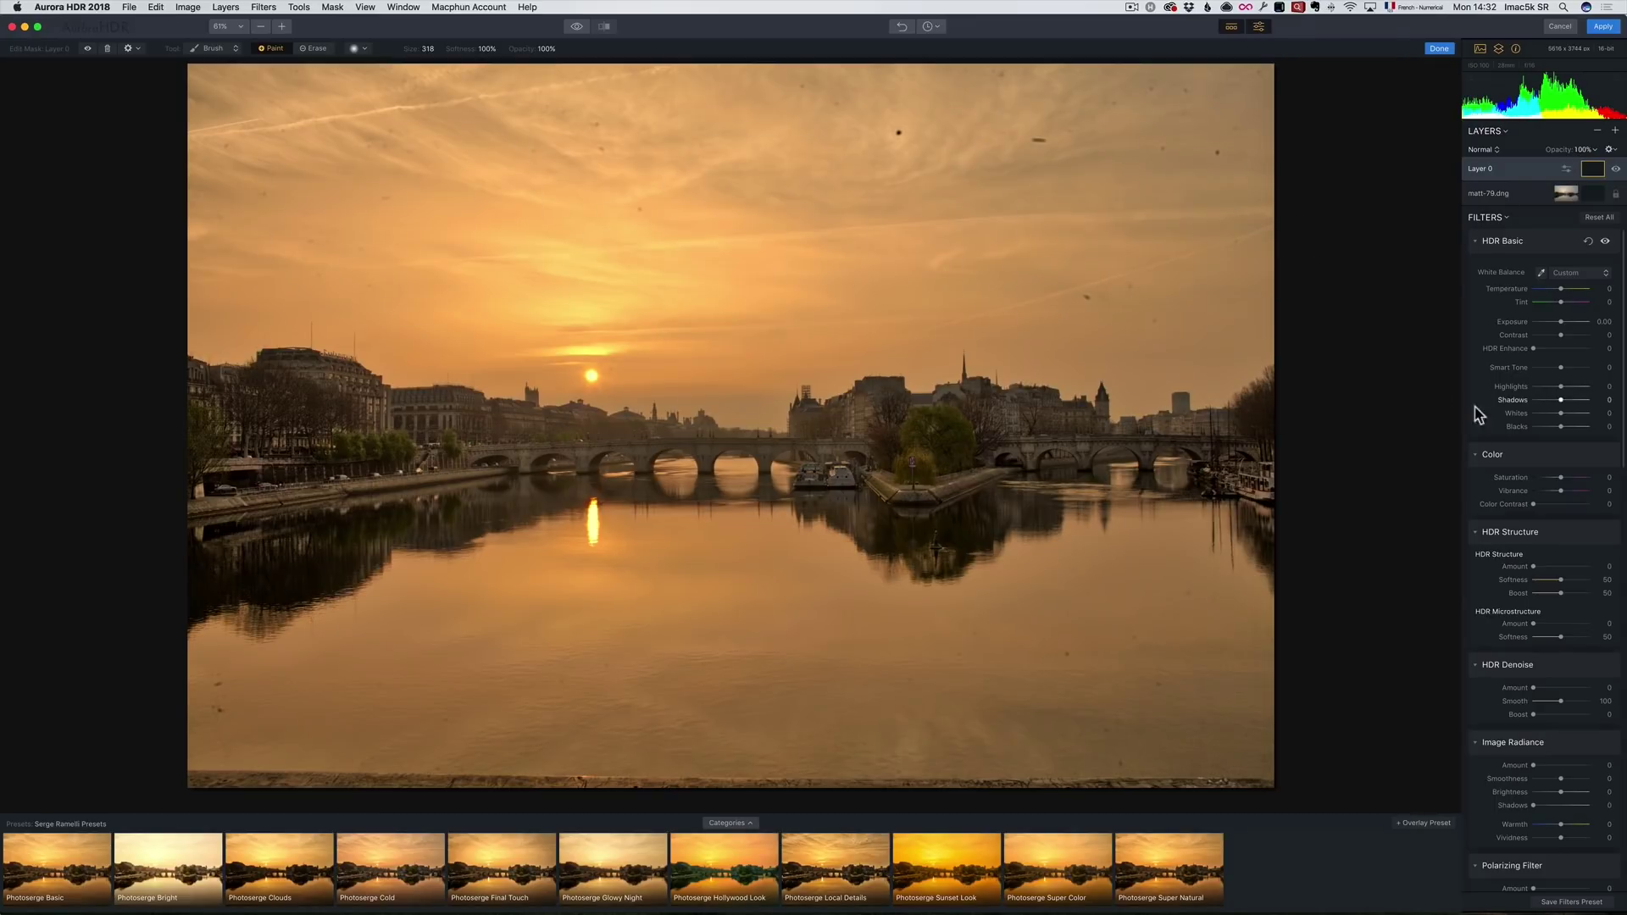
pyautogui.scroll(-3, 1500, 462)
pyautogui.scroll(-5, 1513, 440)
pyautogui.click(1553, 489)
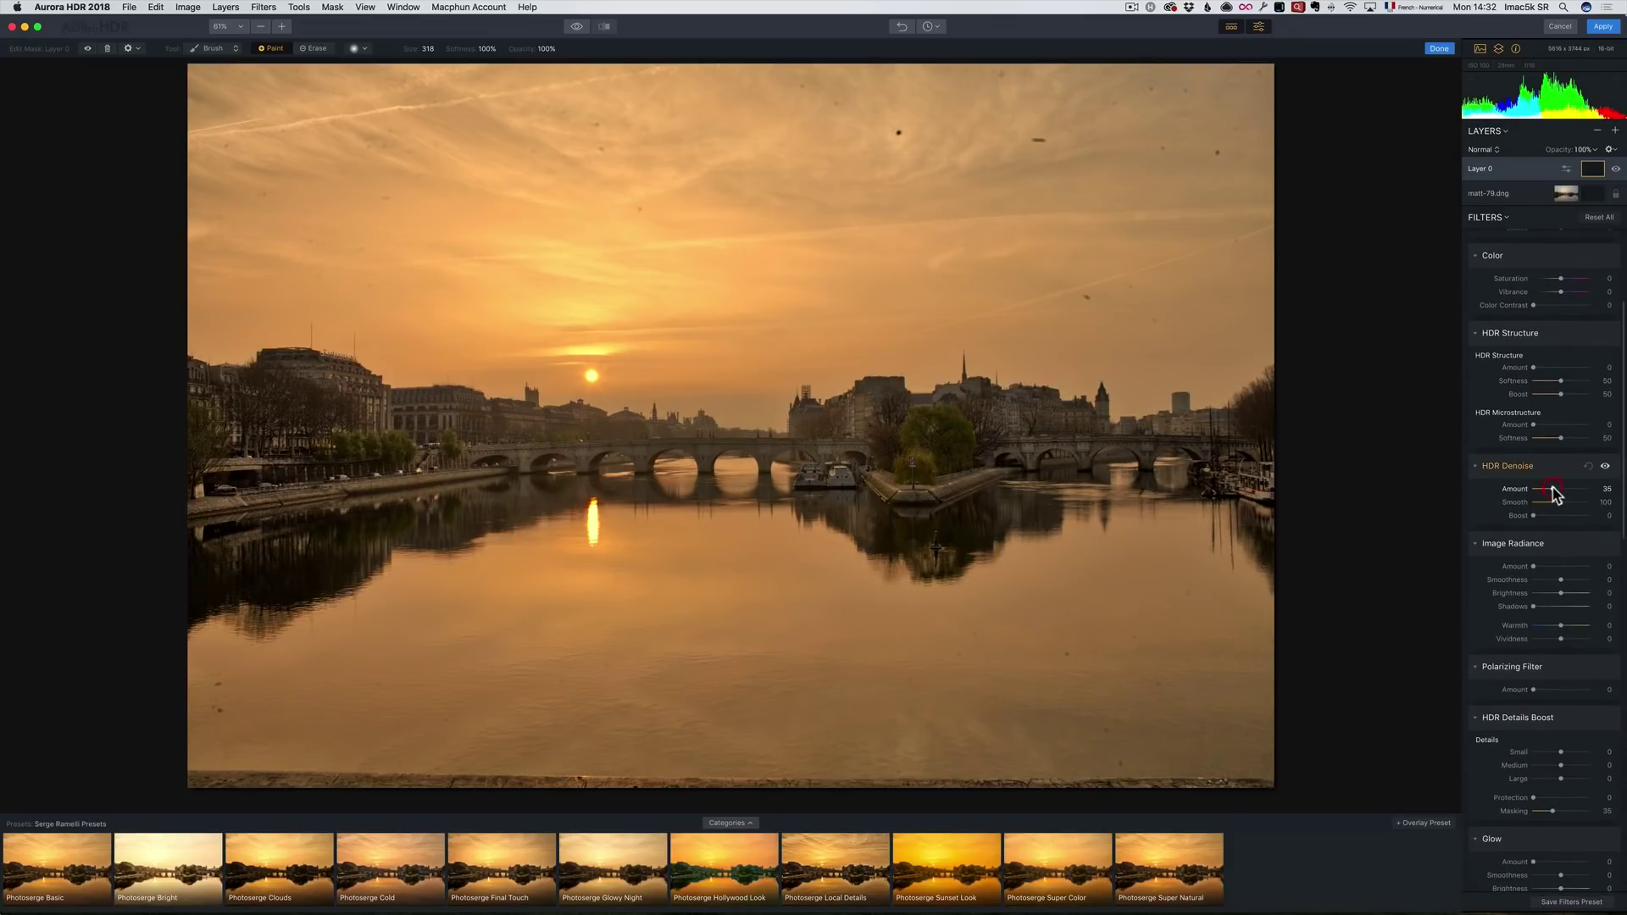
pyautogui.scroll(-1, 1556, 509)
pyautogui.click(1556, 558)
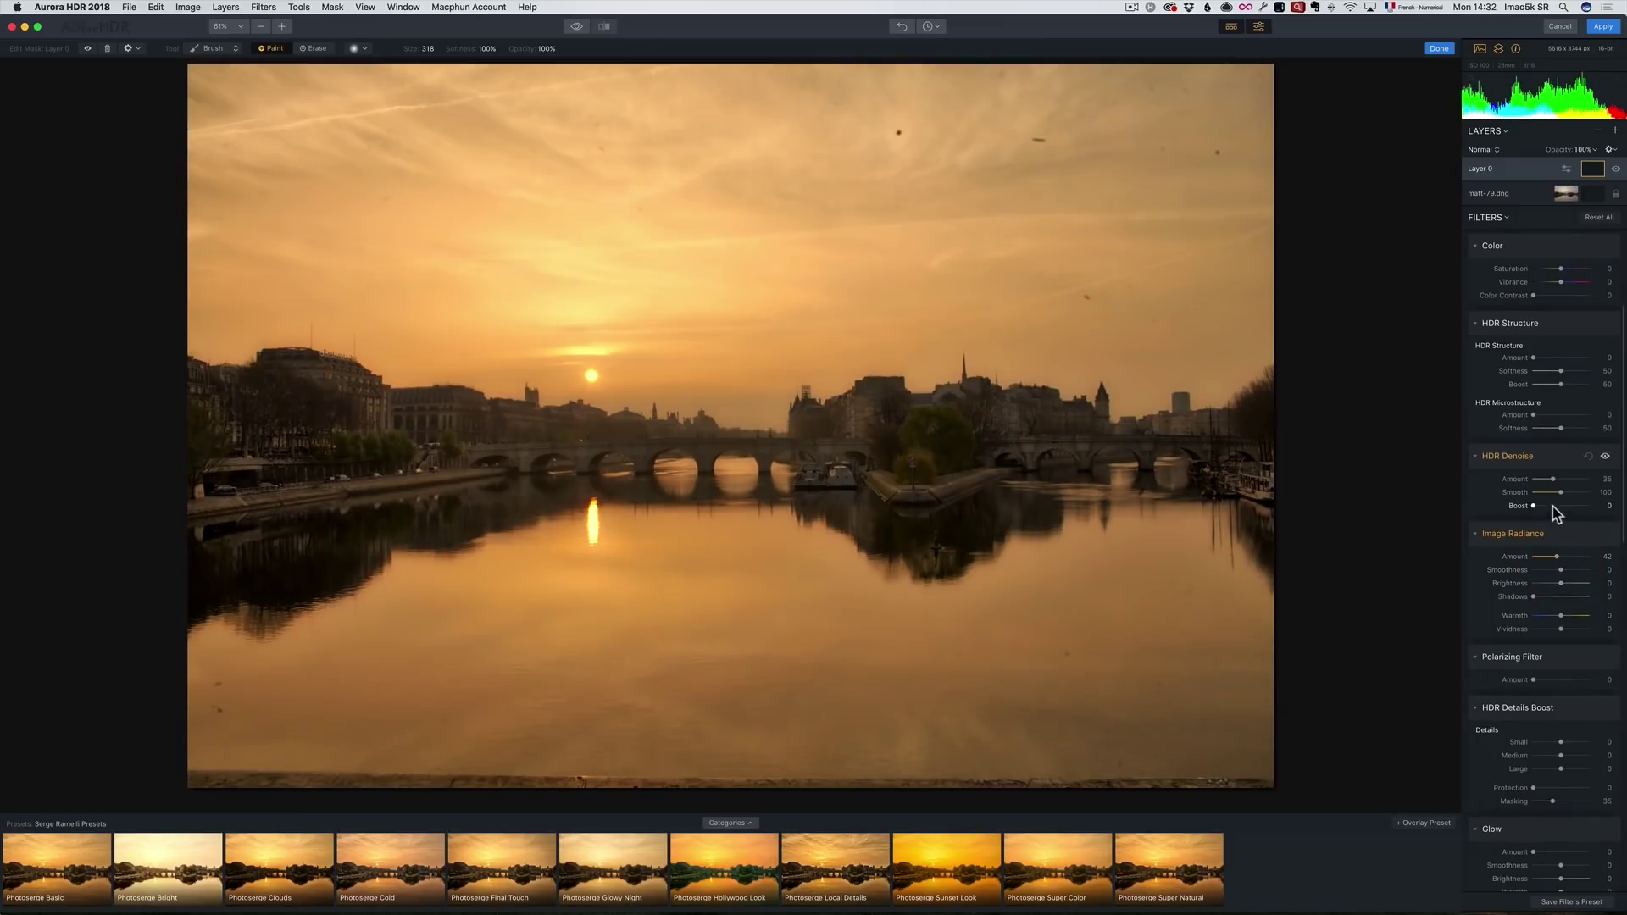
# - Set the adjustment layer's Glow amount to 24
pyautogui.scroll(-3, 1532, 424)
pyautogui.scroll(-5, 1533, 432)
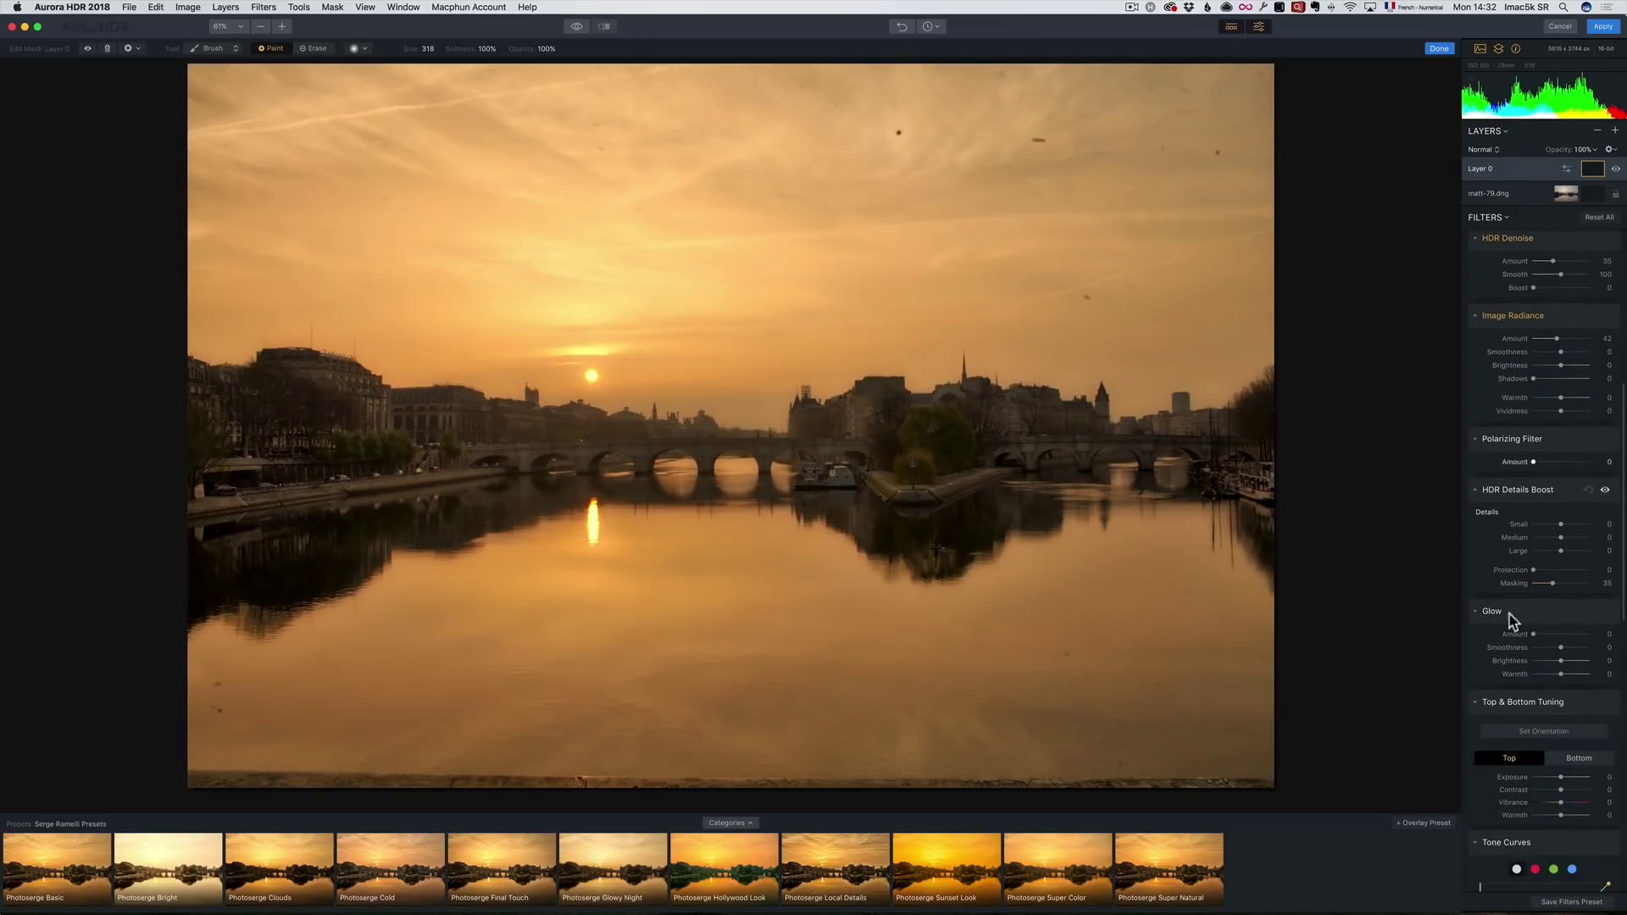
pyautogui.click(1550, 634)
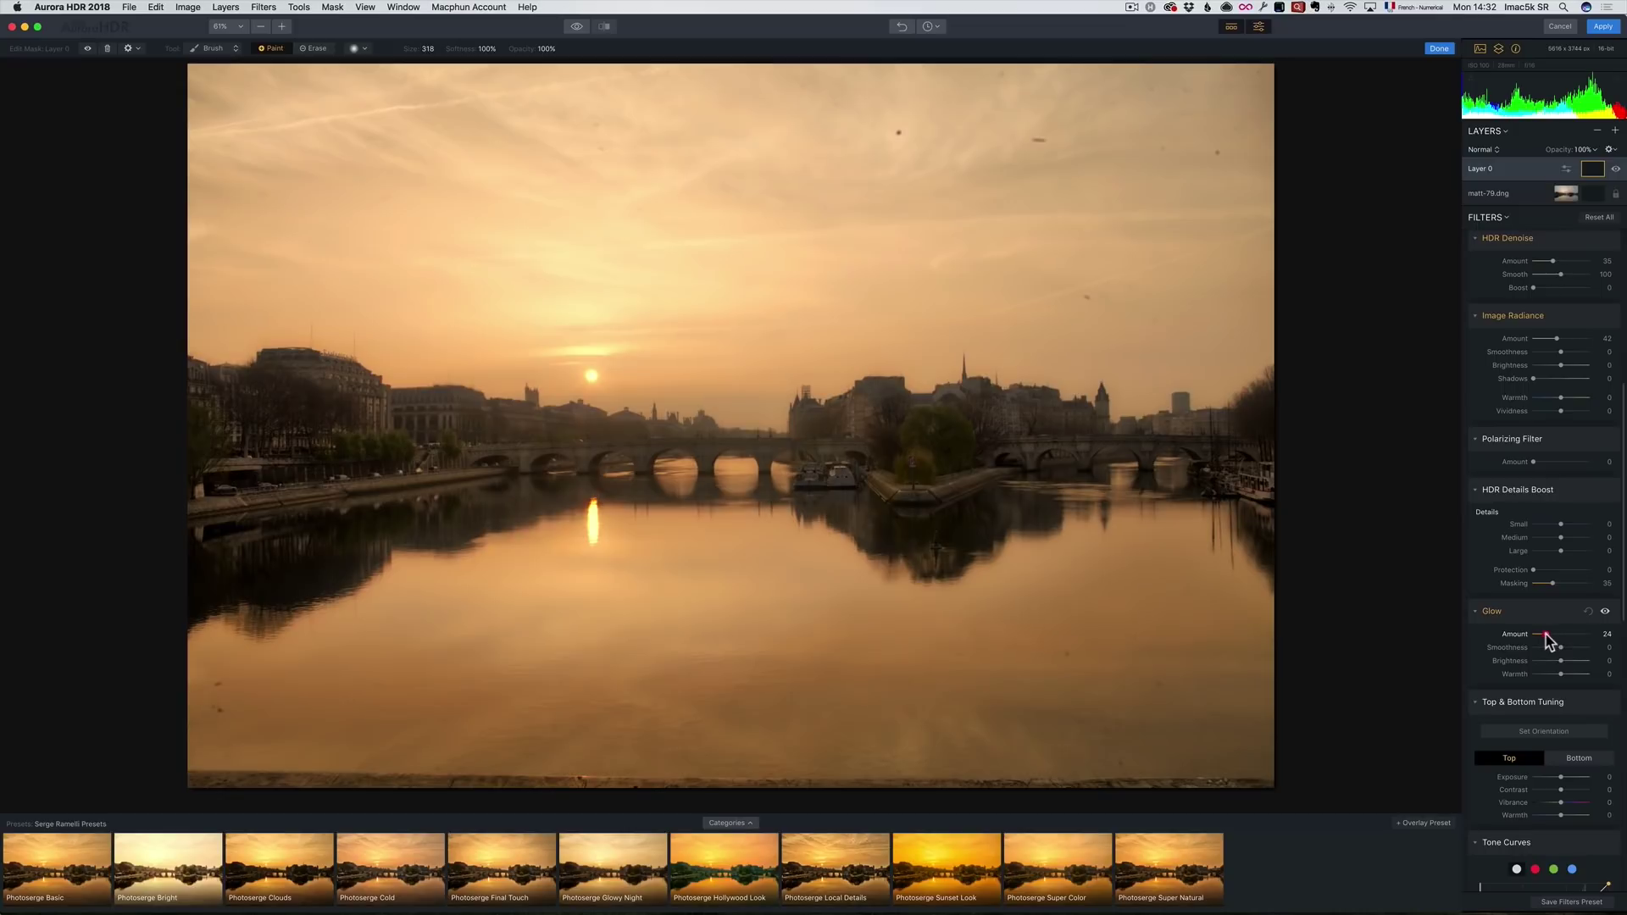
pyautogui.click(1545, 634)
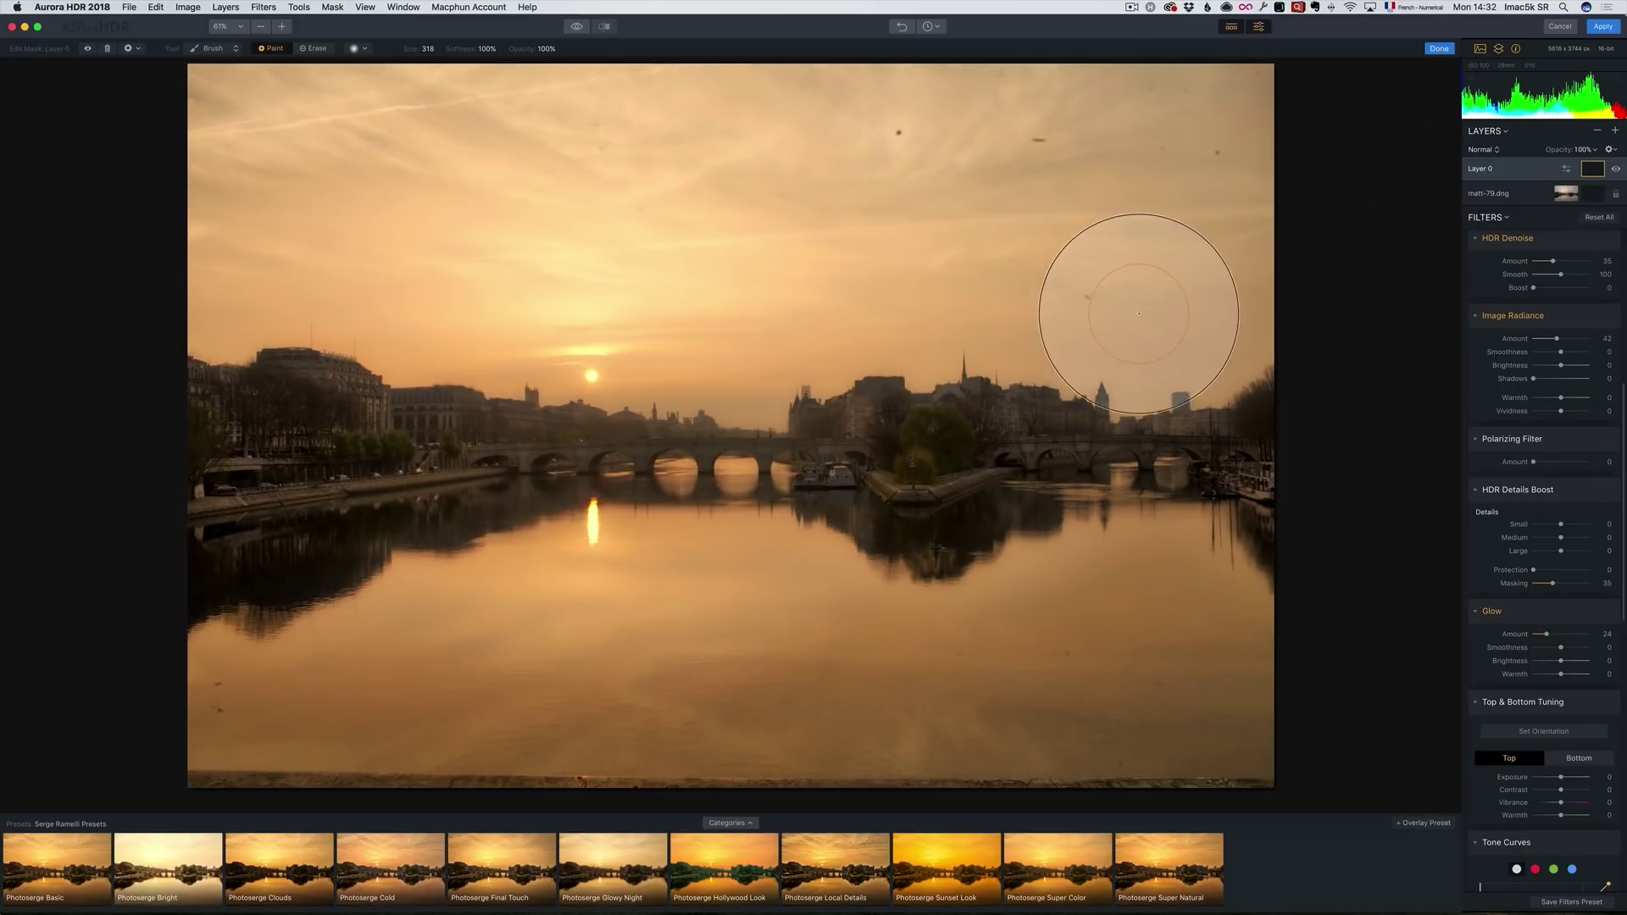
# - Paint the softening layer's mask over the sky and water with a 318 brush, and compare the image with the layer hidden and shown
pyautogui.moveTo(814, 303)
pyautogui.mouseDown()
pyautogui.moveTo(552, 327)
pyautogui.moveTo(345, 287)
pyautogui.moveTo(1315, 271)
pyautogui.mouseUp()
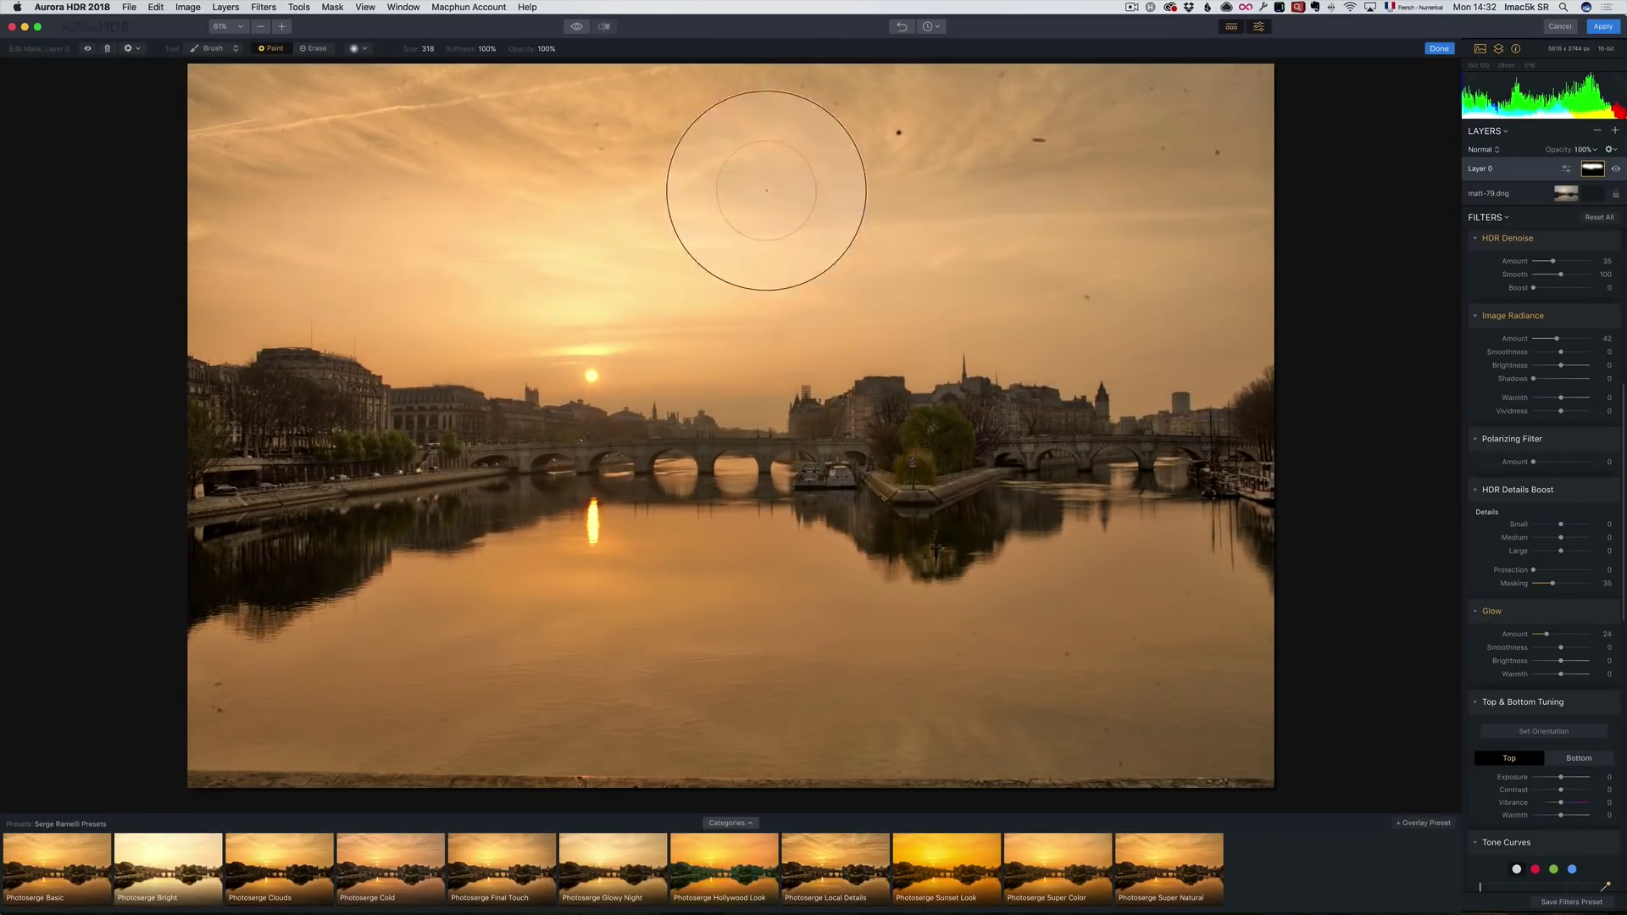
pyautogui.moveTo(668, 757)
pyautogui.mouseDown()
pyautogui.moveTo(658, 675)
pyautogui.moveTo(262, 715)
pyautogui.moveTo(868, 705)
pyautogui.mouseUp()
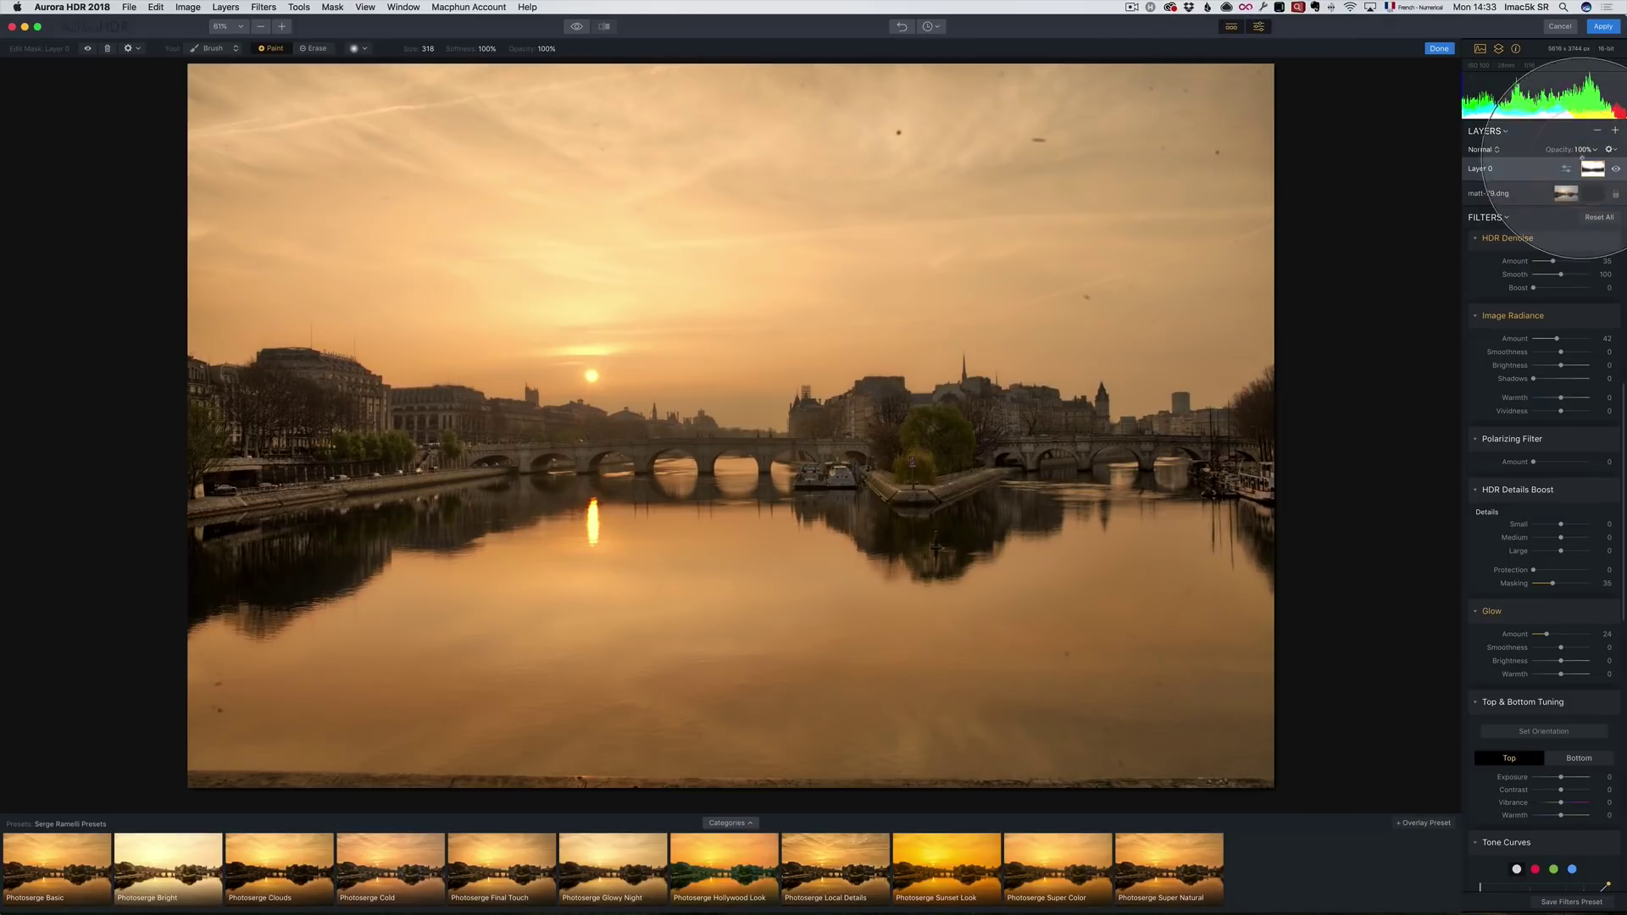
pyautogui.click(1616, 171)
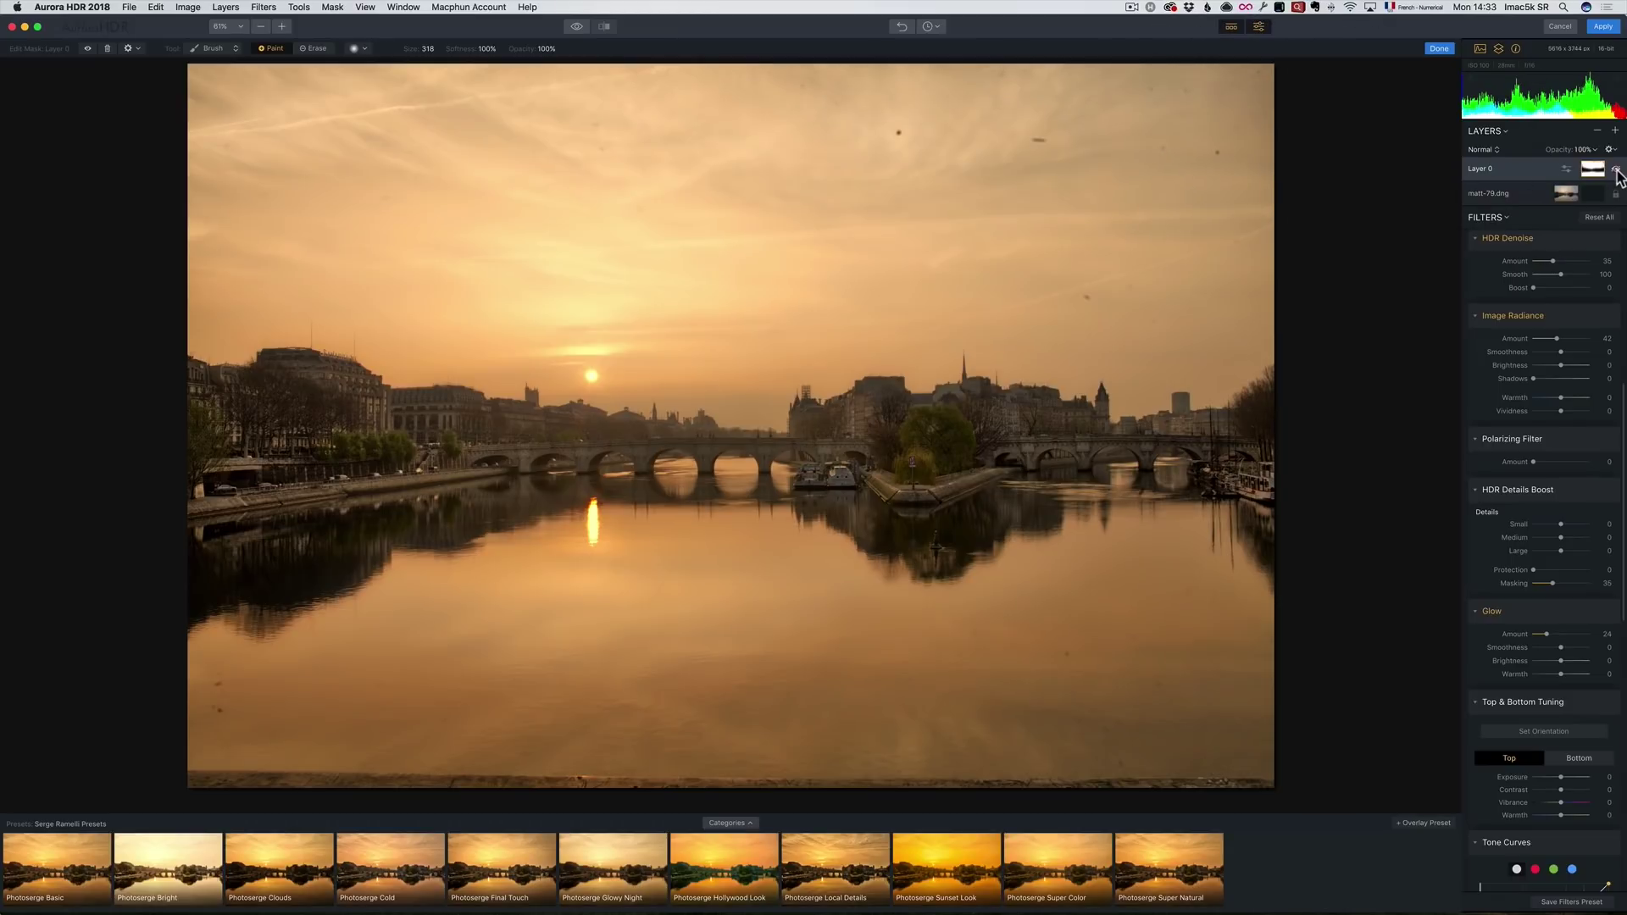
pyautogui.click(1615, 171)
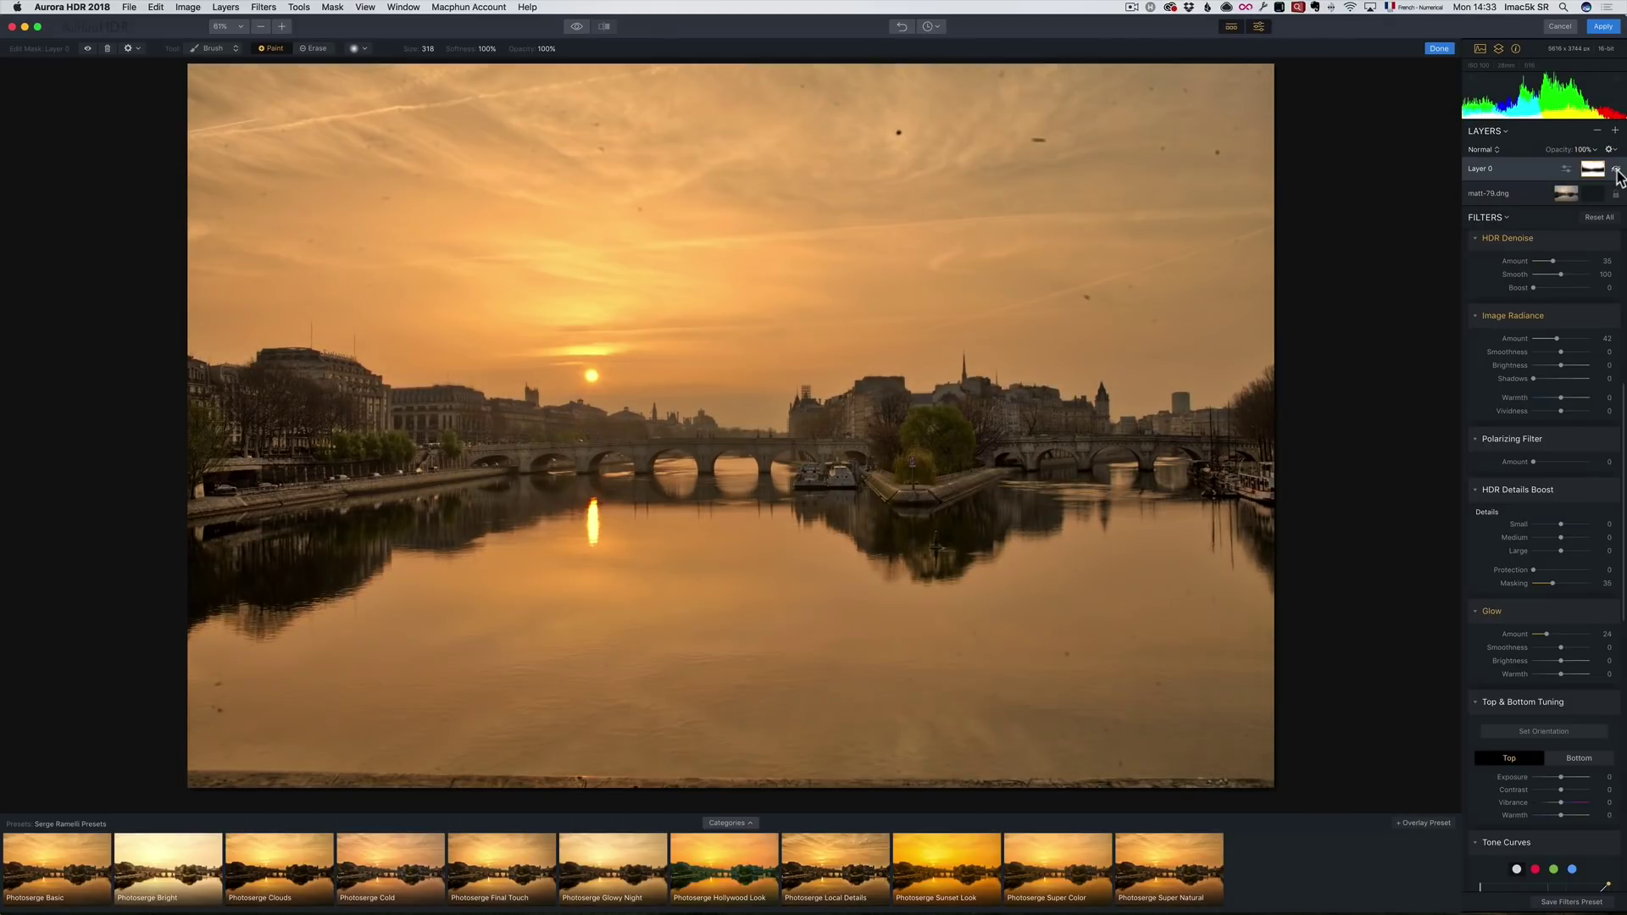
pyautogui.click(1616, 170)
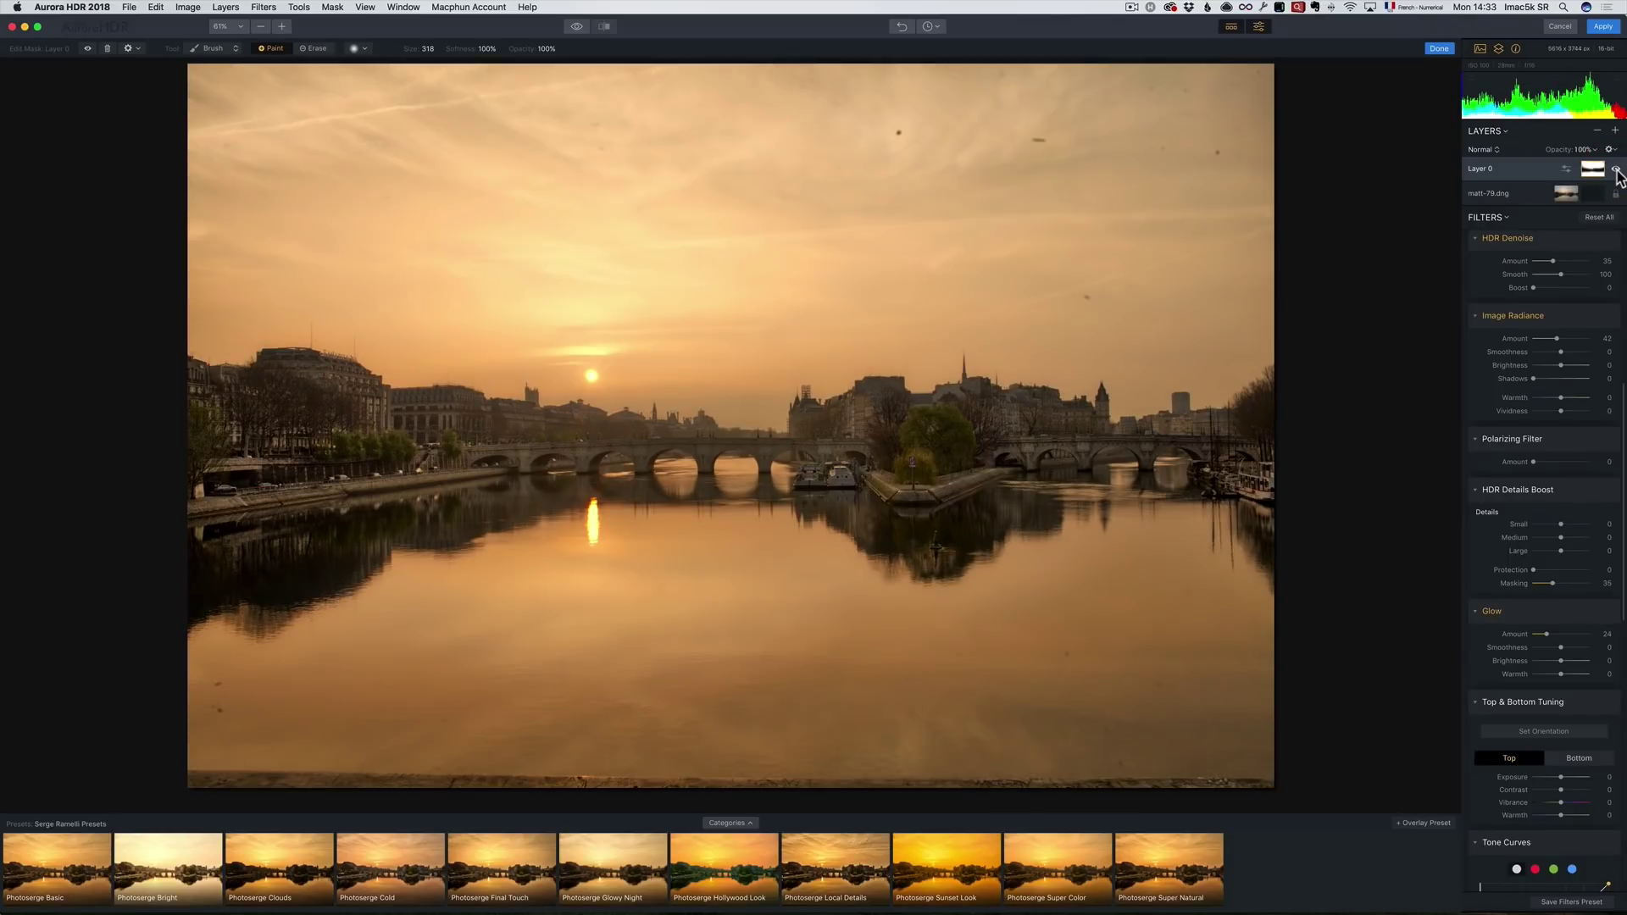
# - Add a second adjustment layer and apply the Photoserge Local Details preset to it
pyautogui.click(1615, 131)
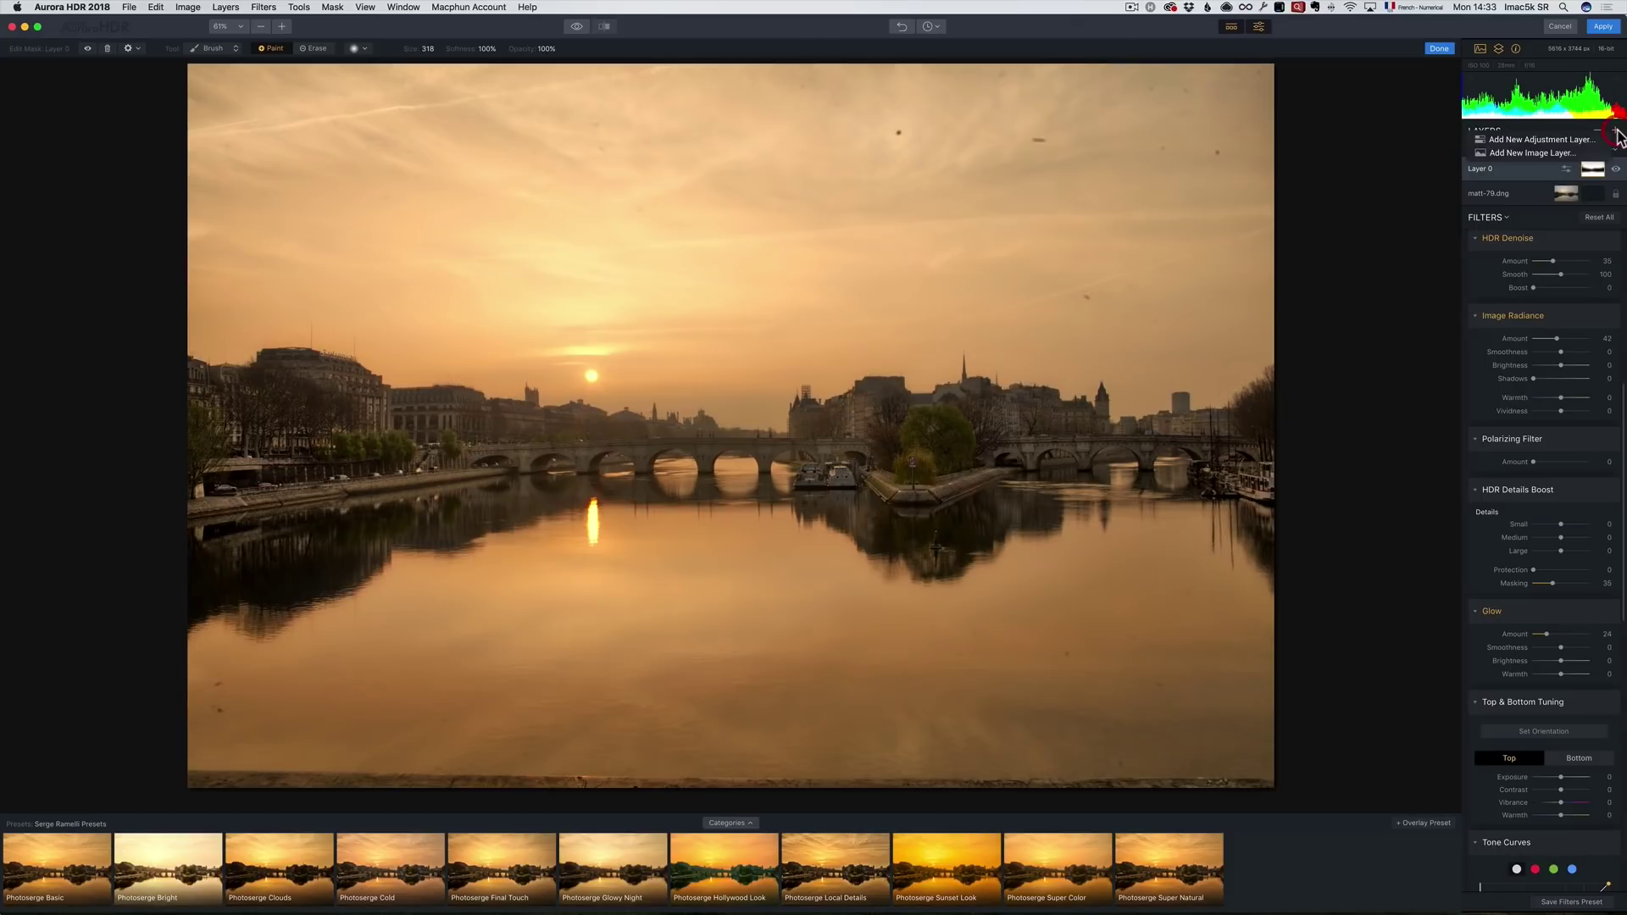
pyautogui.click(1538, 140)
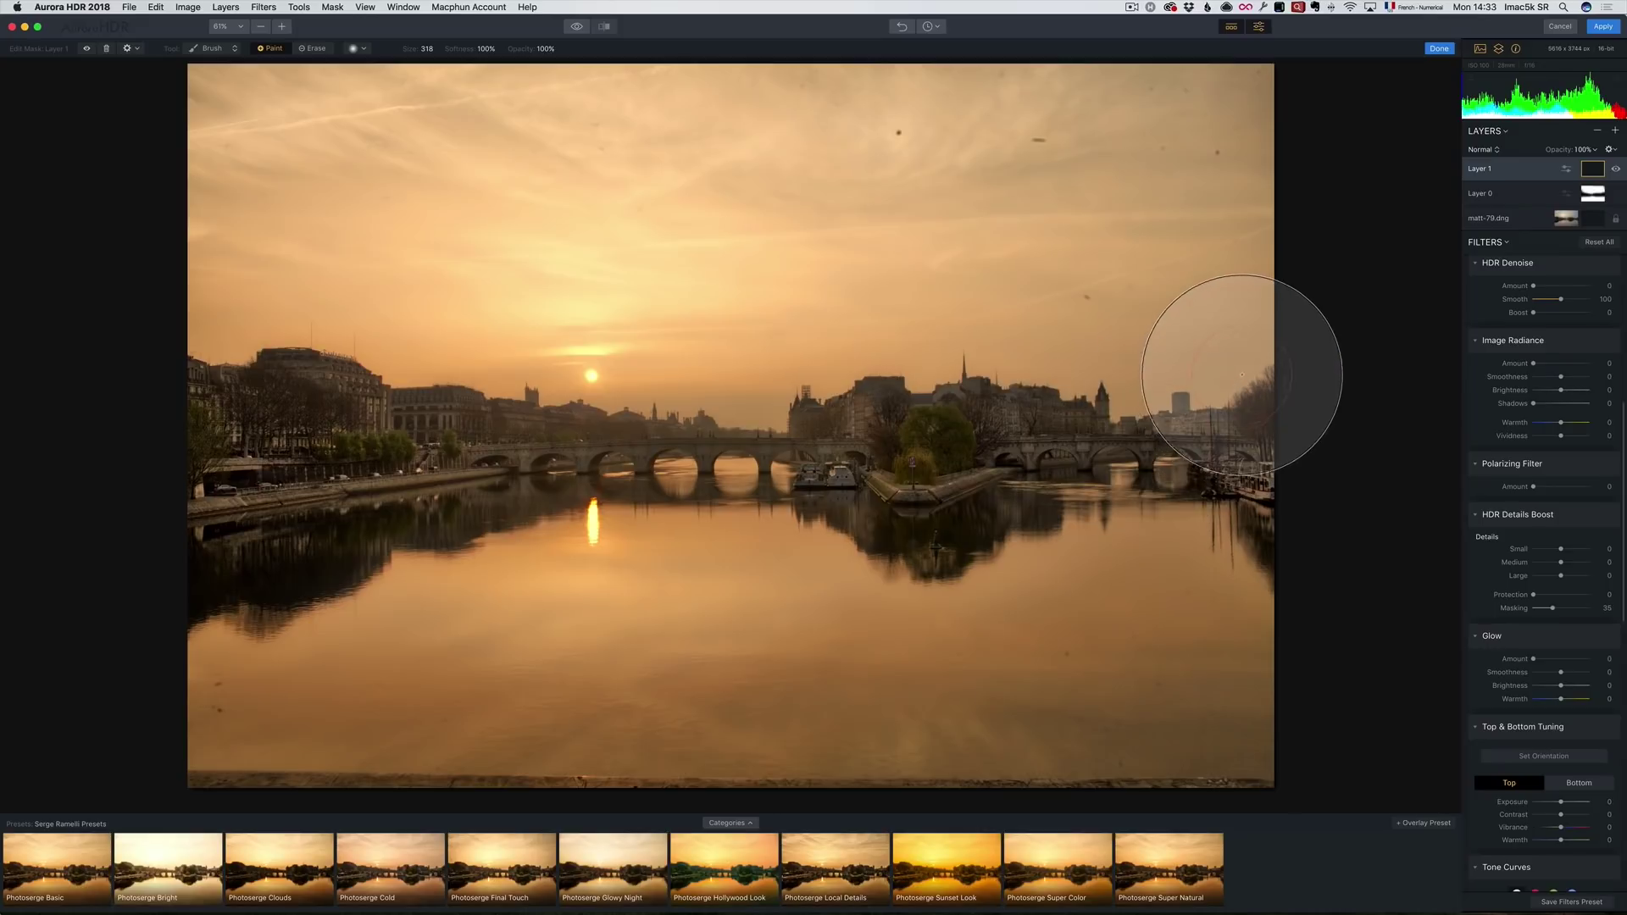
pyautogui.scroll(5, 1564, 381)
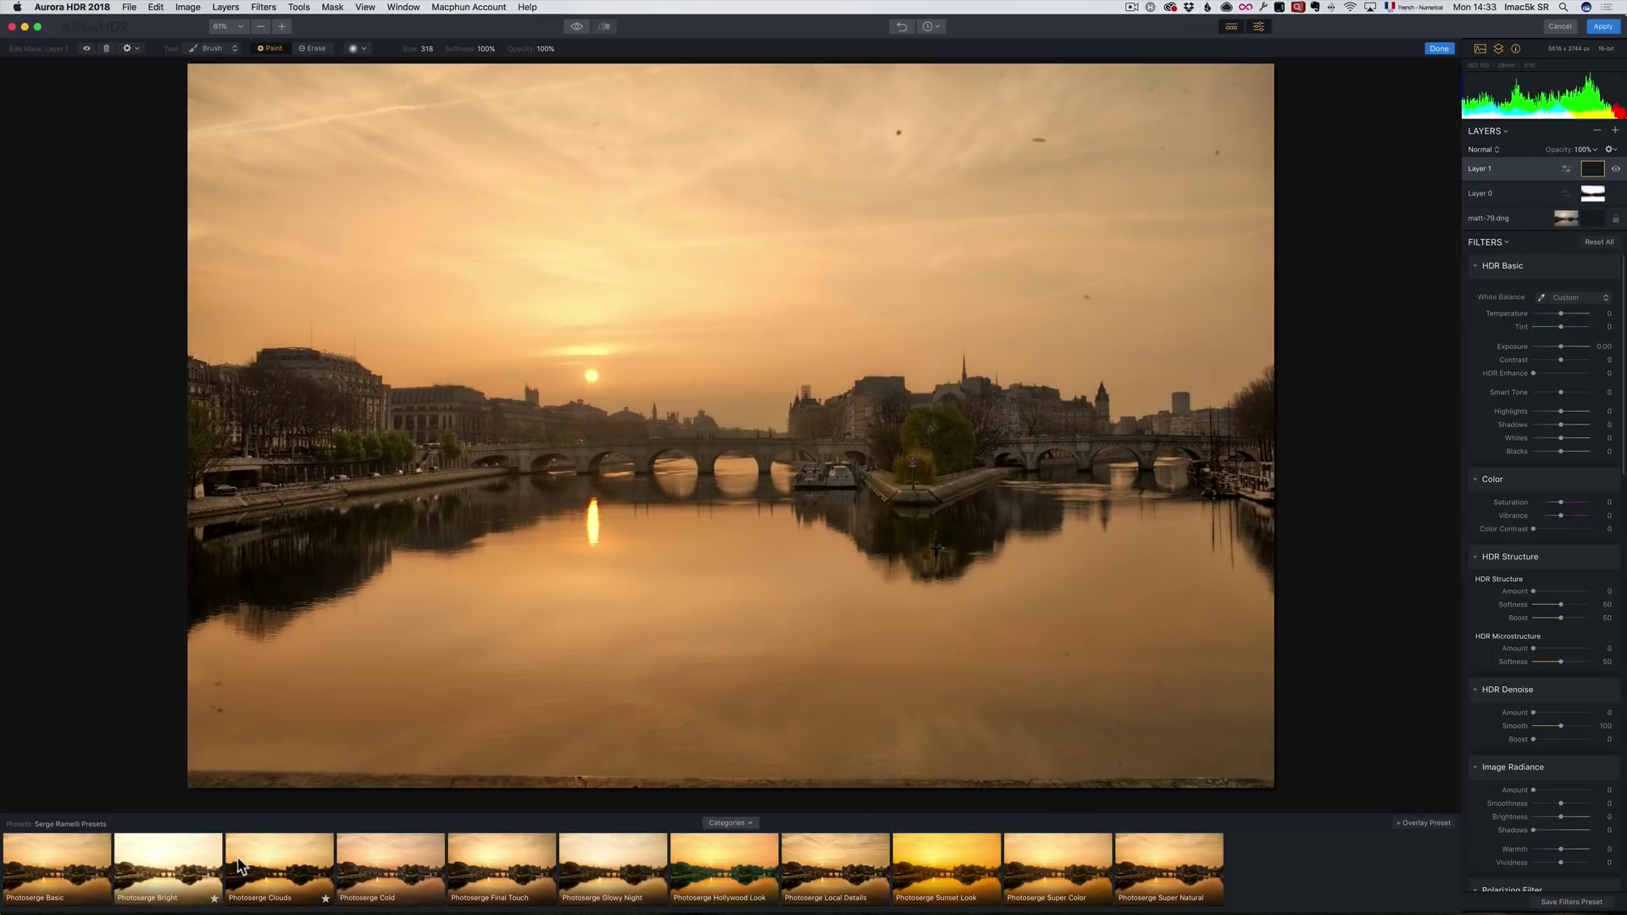
pyautogui.click(835, 866)
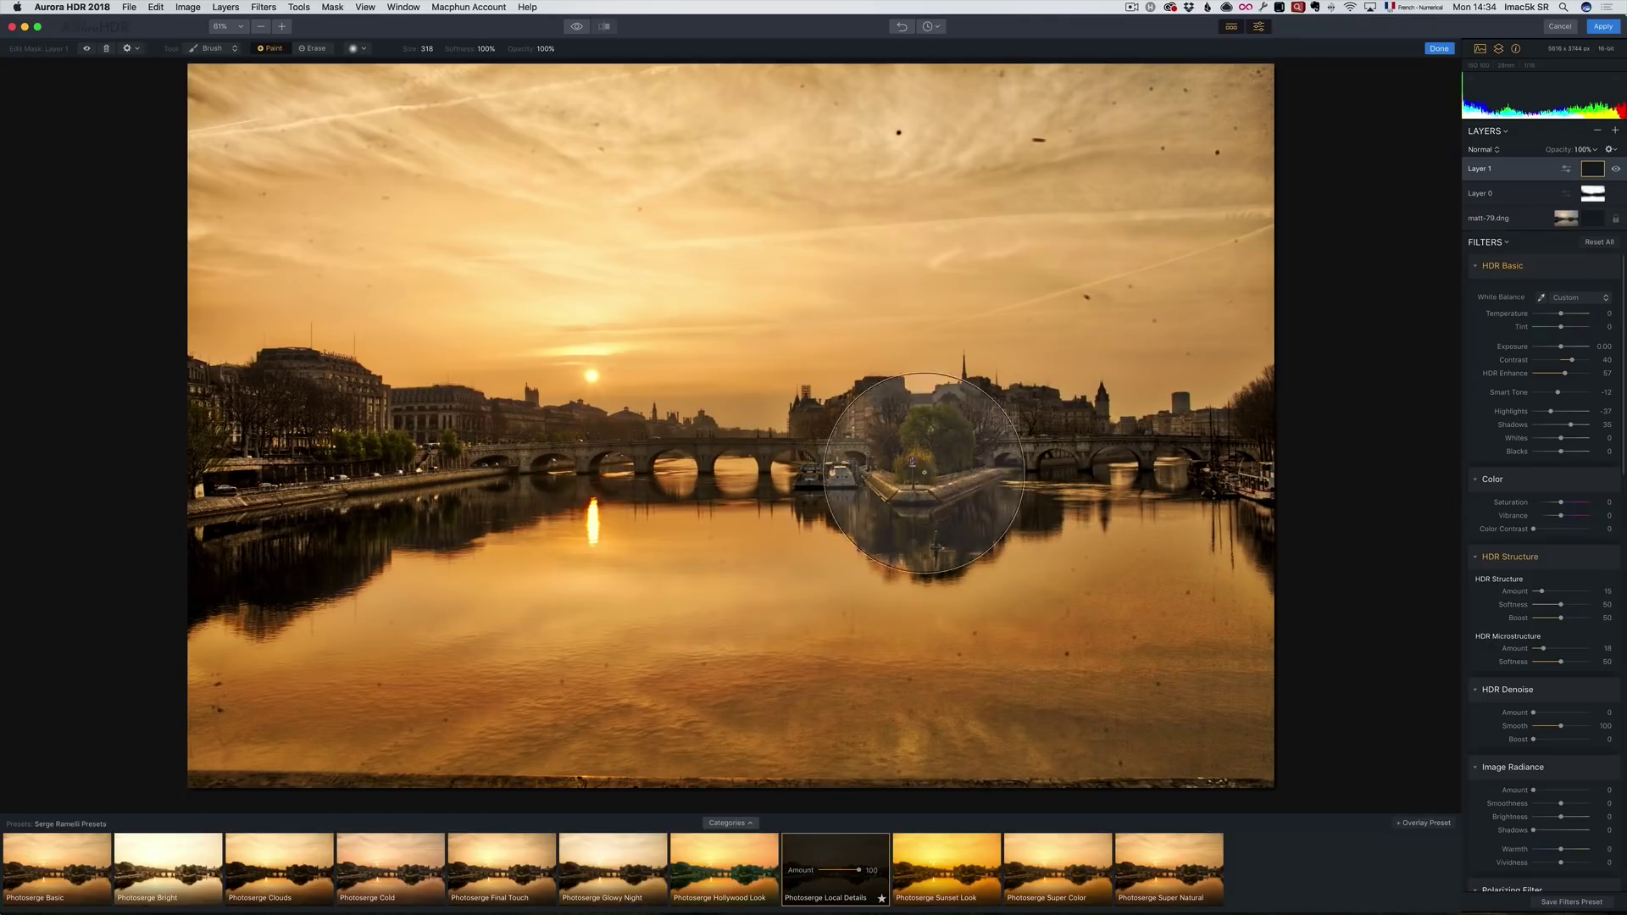
# - Set the Local Details layer's Shadows to 97 and Exposure to 0.26
pyautogui.click(1580, 424)
pyautogui.click(1586, 424)
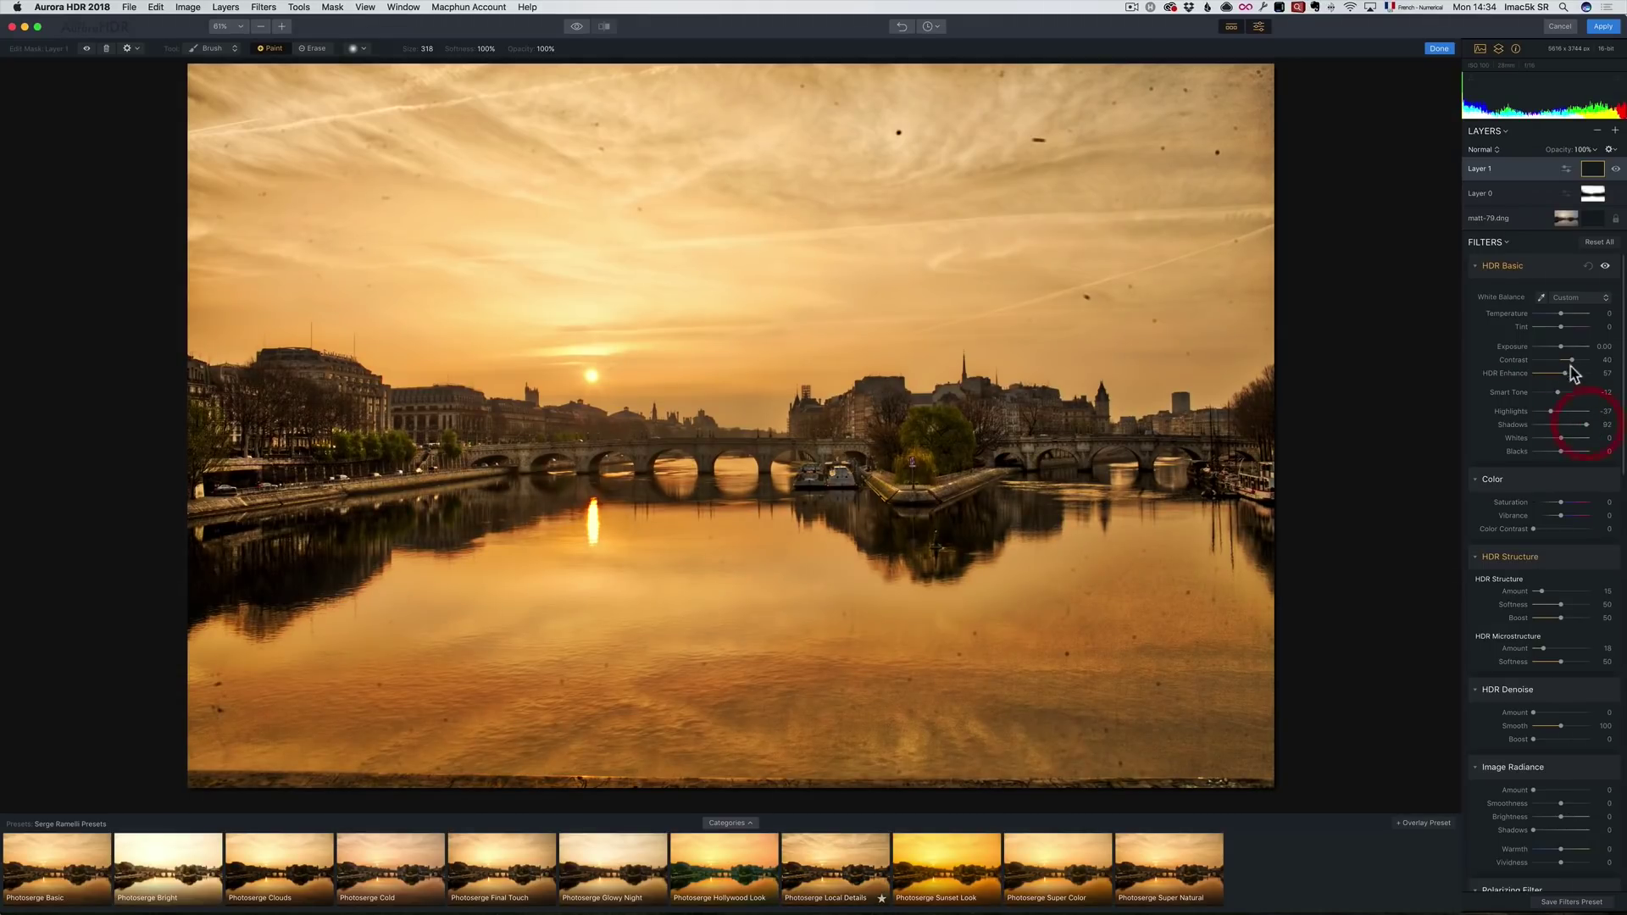
pyautogui.click(1563, 346)
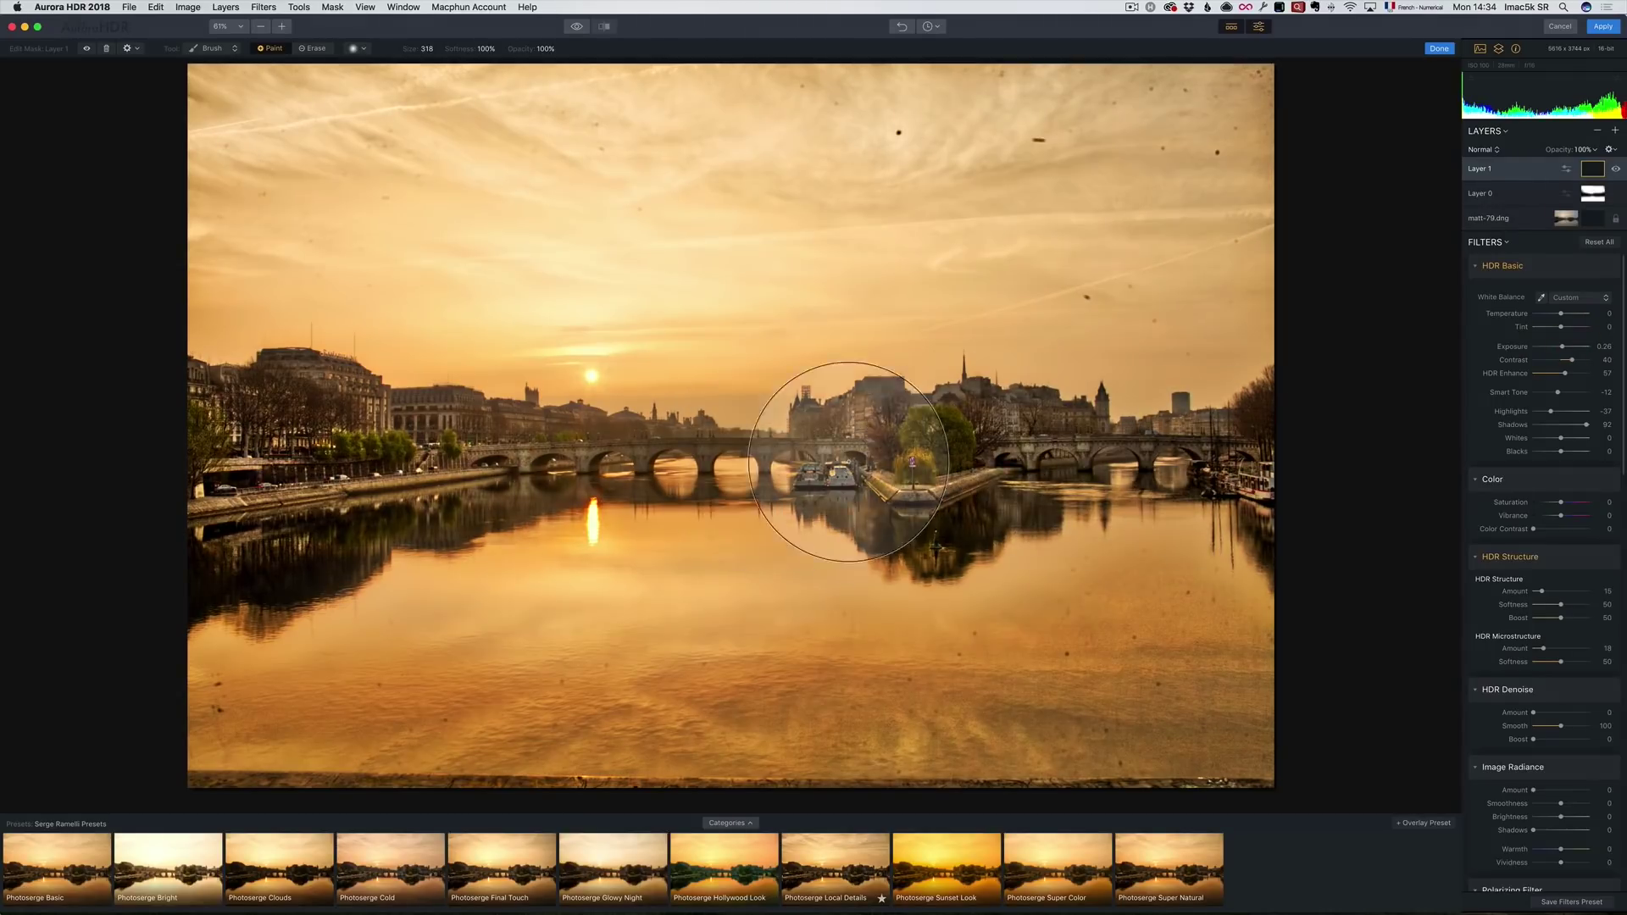
# - Paint the Local Details layer's mask across the riverbank buildings and bridge, and set the layer's opacity to 64%
pyautogui.moveTo(351, 470)
pyautogui.mouseDown()
pyautogui.moveTo(864, 468)
pyautogui.moveTo(210, 462)
pyautogui.moveTo(996, 477)
pyautogui.moveTo(520, 473)
pyautogui.moveTo(1321, 451)
pyautogui.moveTo(264, 483)
pyautogui.moveTo(1315, 474)
pyautogui.moveTo(322, 477)
pyautogui.moveTo(1326, 431)
pyautogui.mouseUp()
pyautogui.moveTo(766, 221)
pyautogui.mouseDown()
pyautogui.moveTo(1054, 124)
pyautogui.moveTo(1257, 175)
pyautogui.mouseUp()
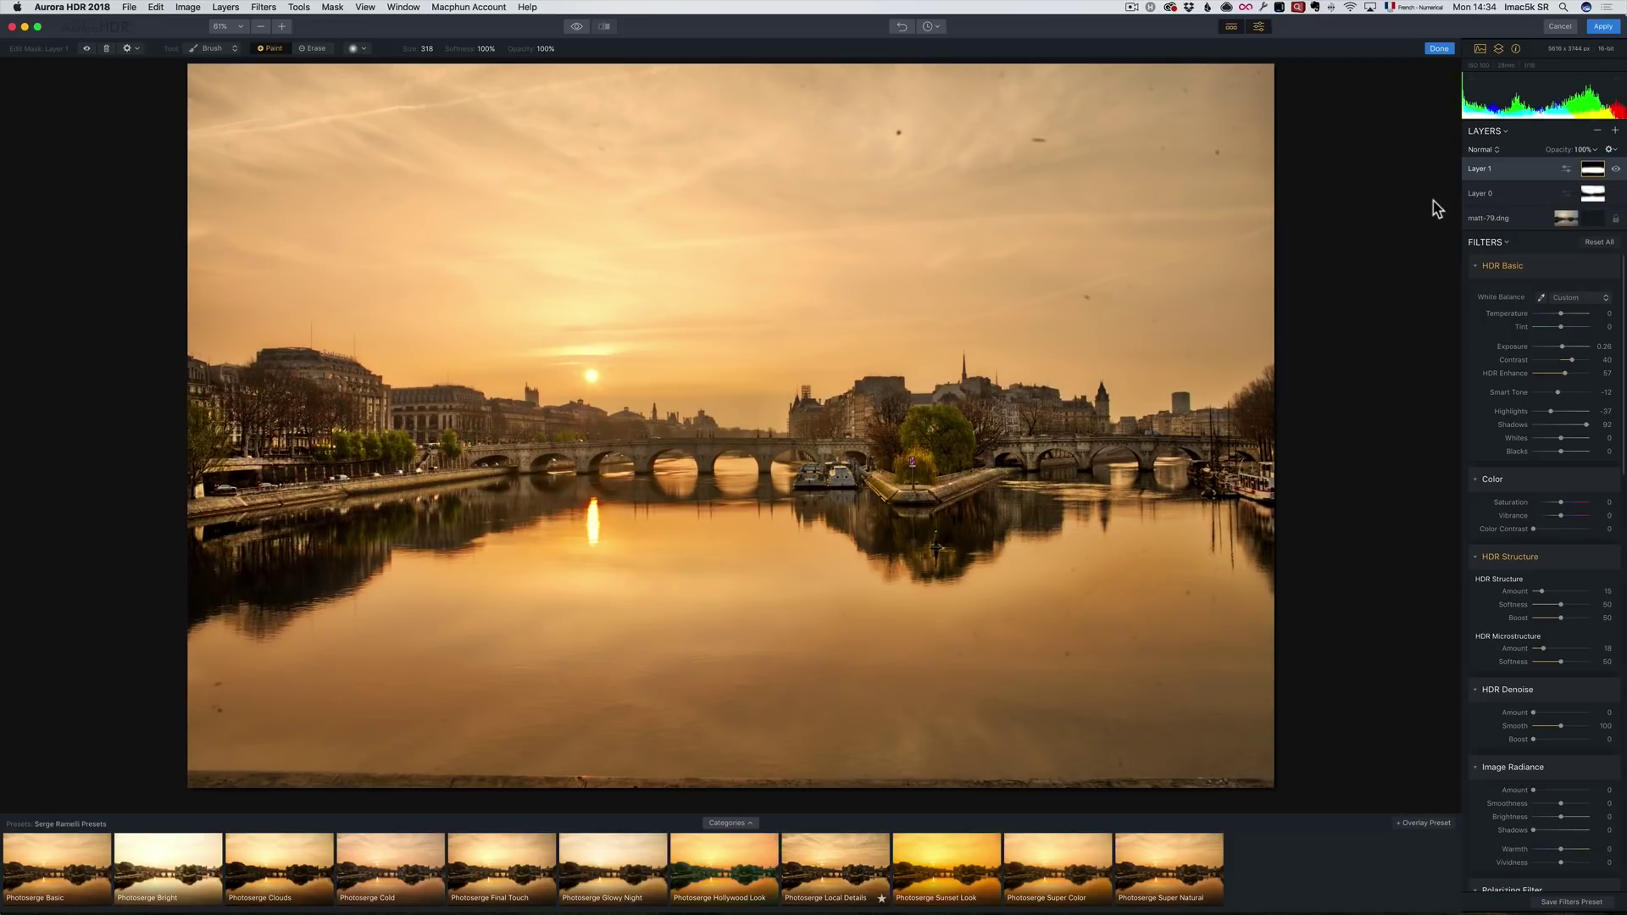
pyautogui.click(1591, 150)
pyautogui.moveTo(1600, 163); pyautogui.dragTo(1587, 163)
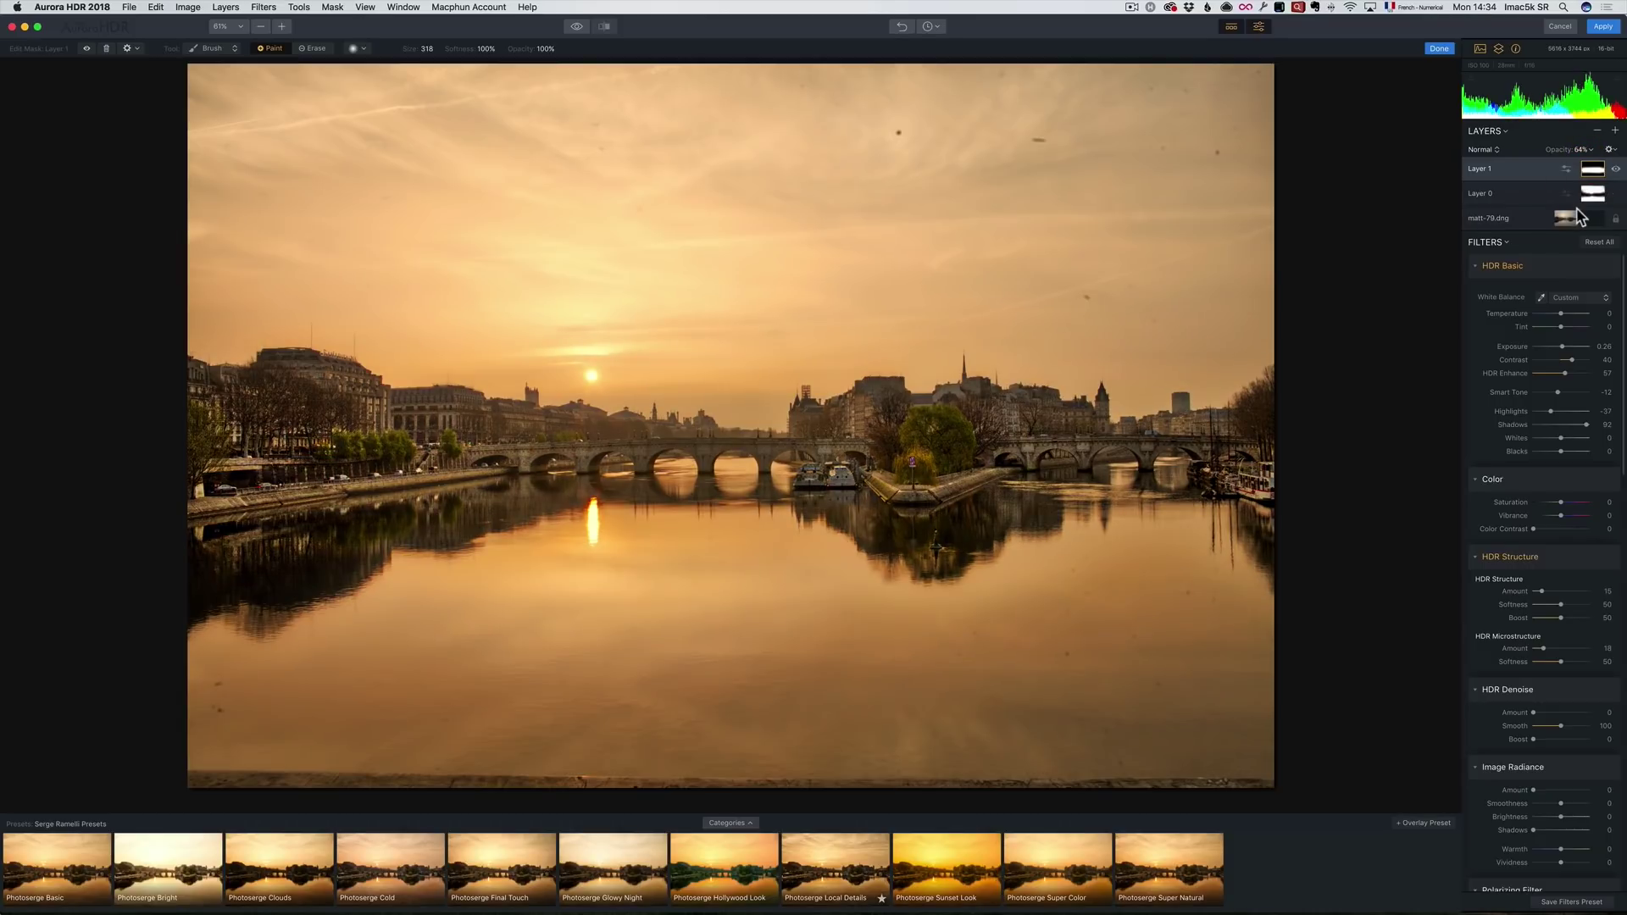
# - Add a third adjustment layer and raise its Tint slightly, setting Highlights to 46 and Blacks to -17
pyautogui.click(1615, 131)
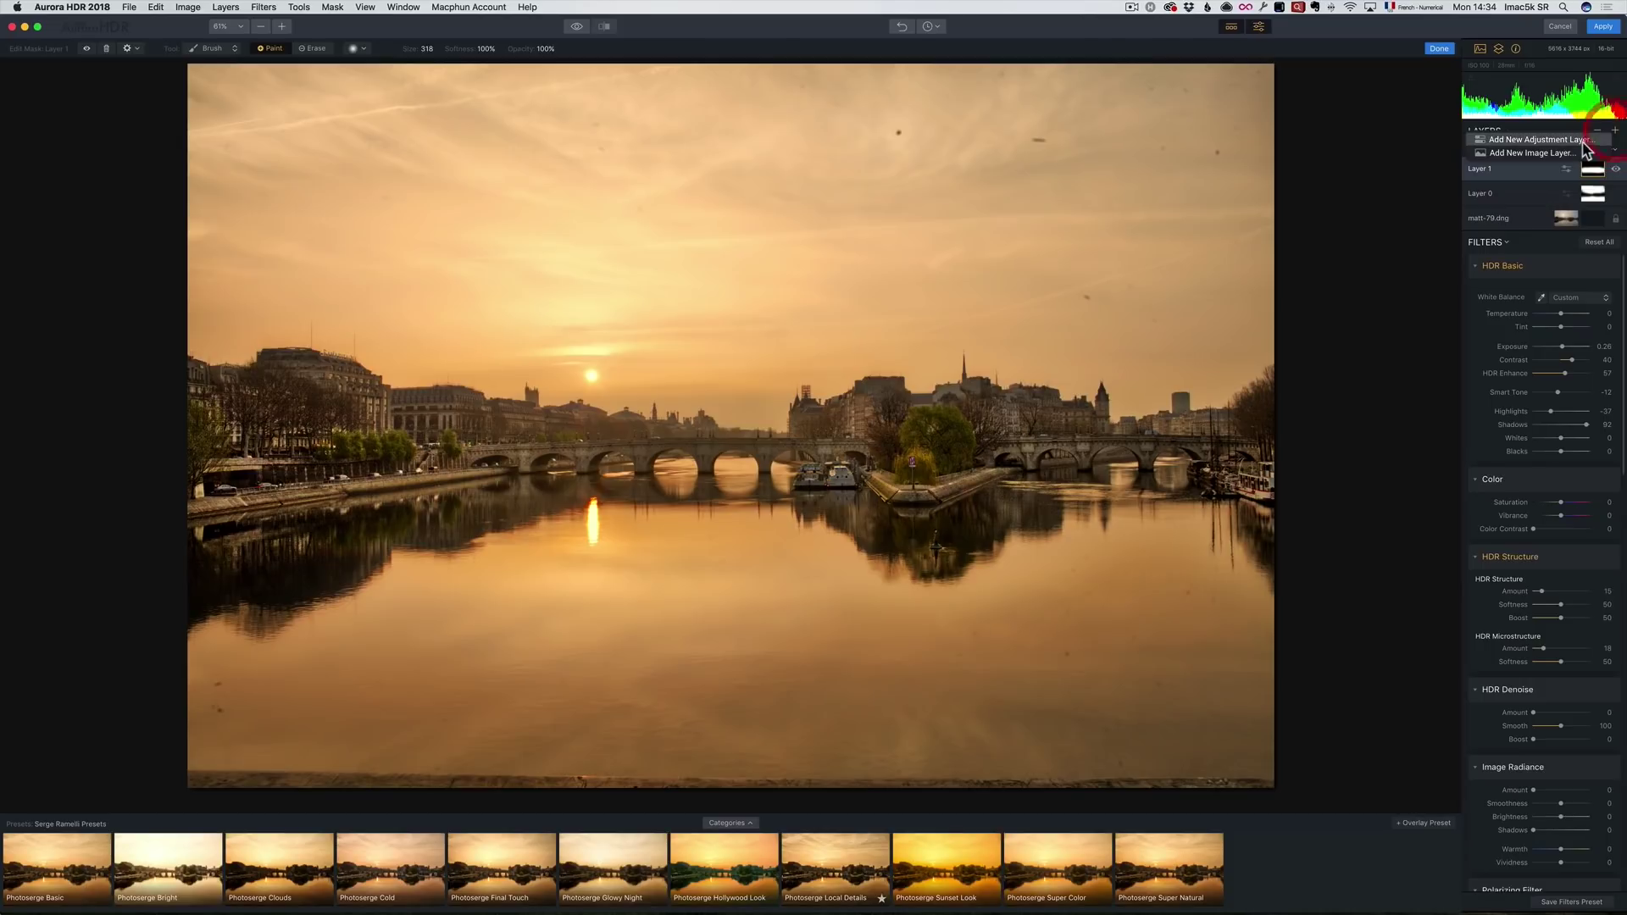
pyautogui.click(1582, 141)
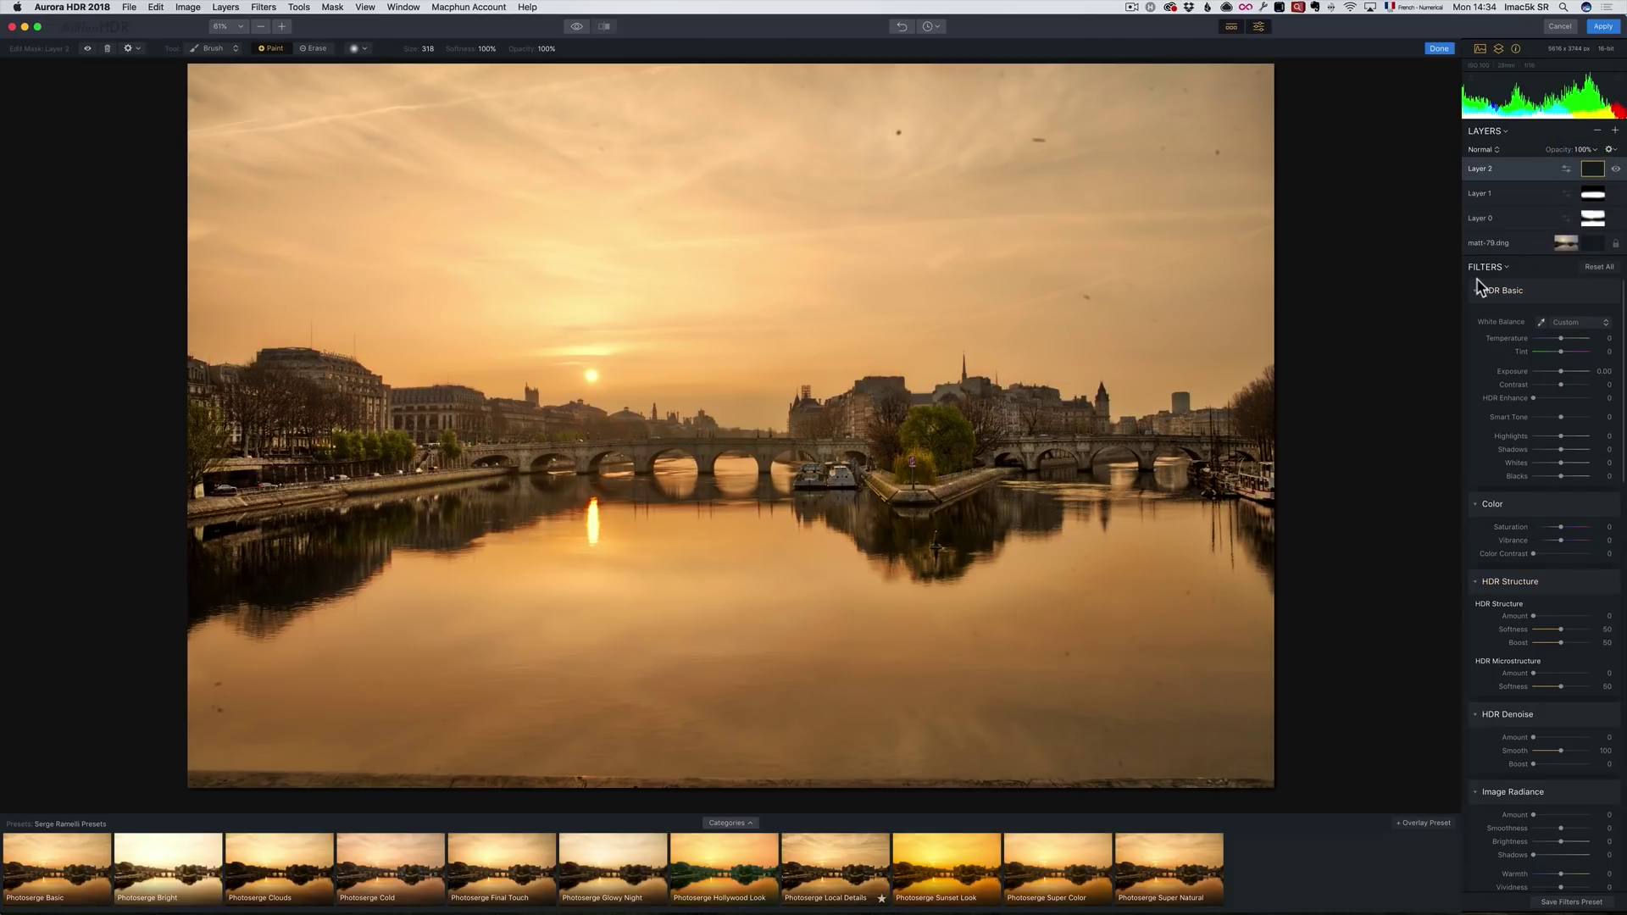
pyautogui.moveTo(1561, 351); pyautogui.dragTo(1563, 353)
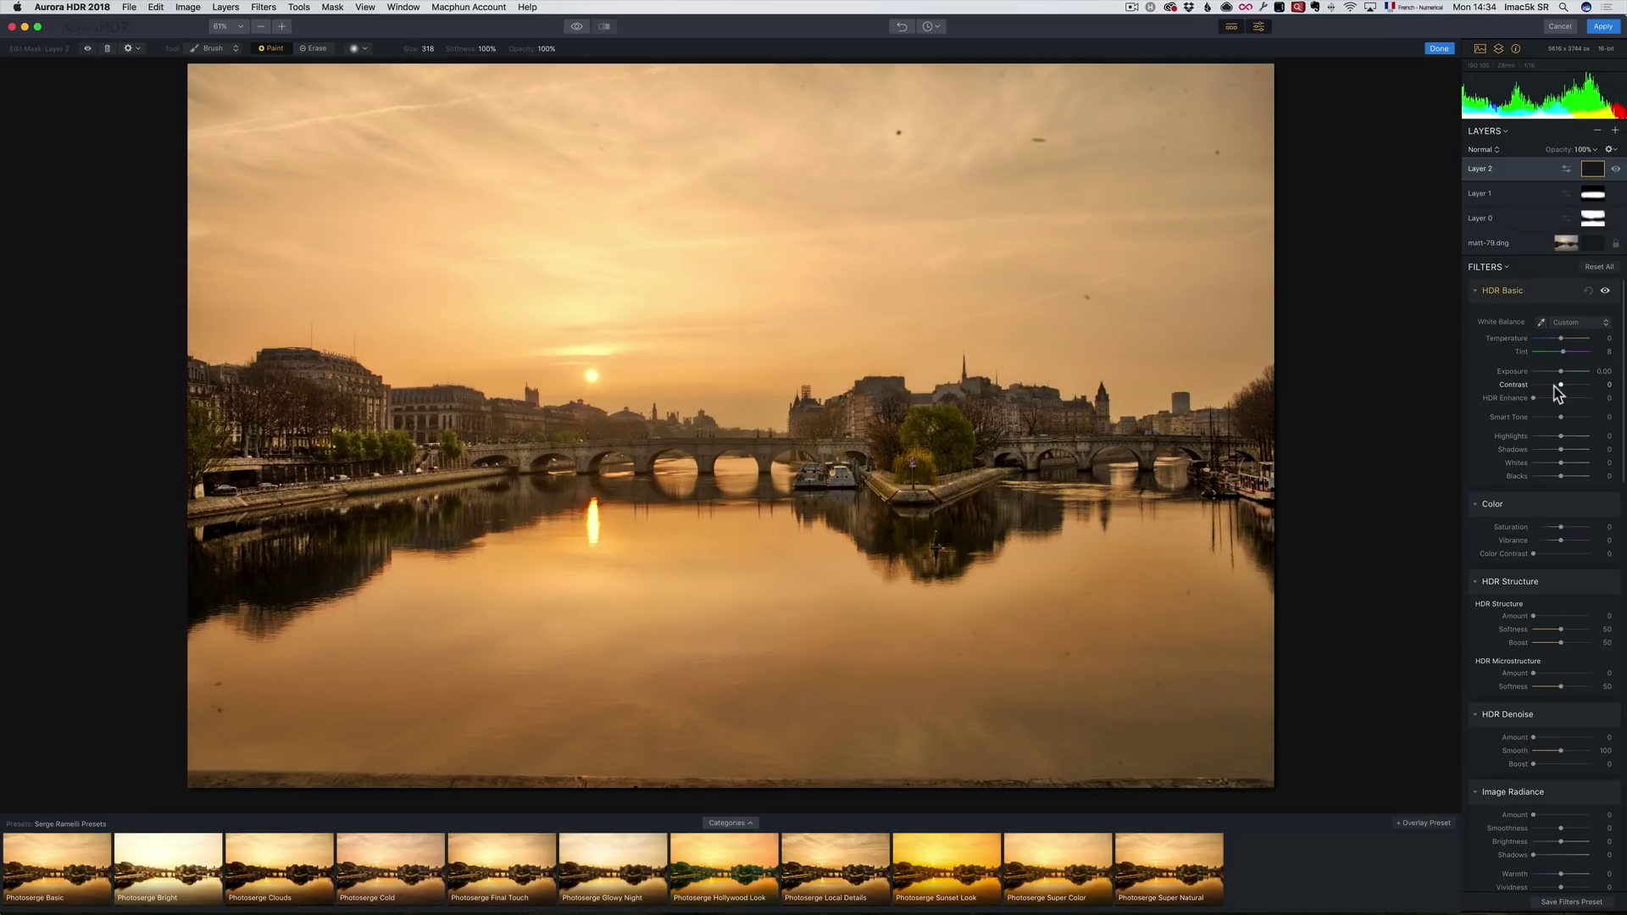
pyautogui.scroll(-1, 1557, 392)
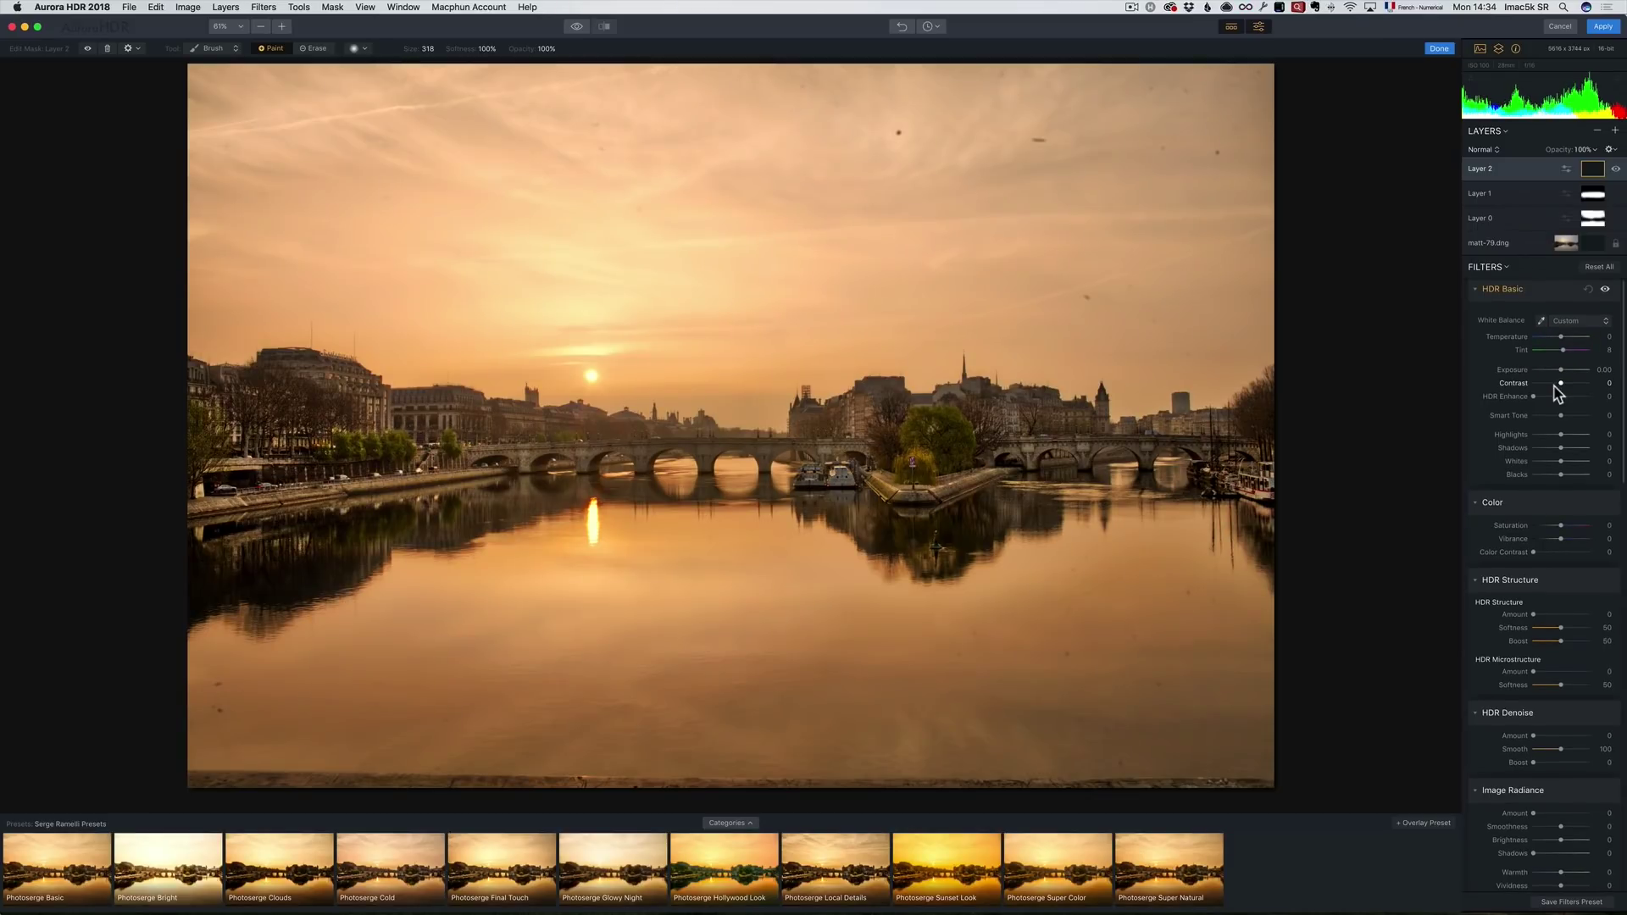
pyautogui.moveTo(1561, 434); pyautogui.dragTo(1574, 434)
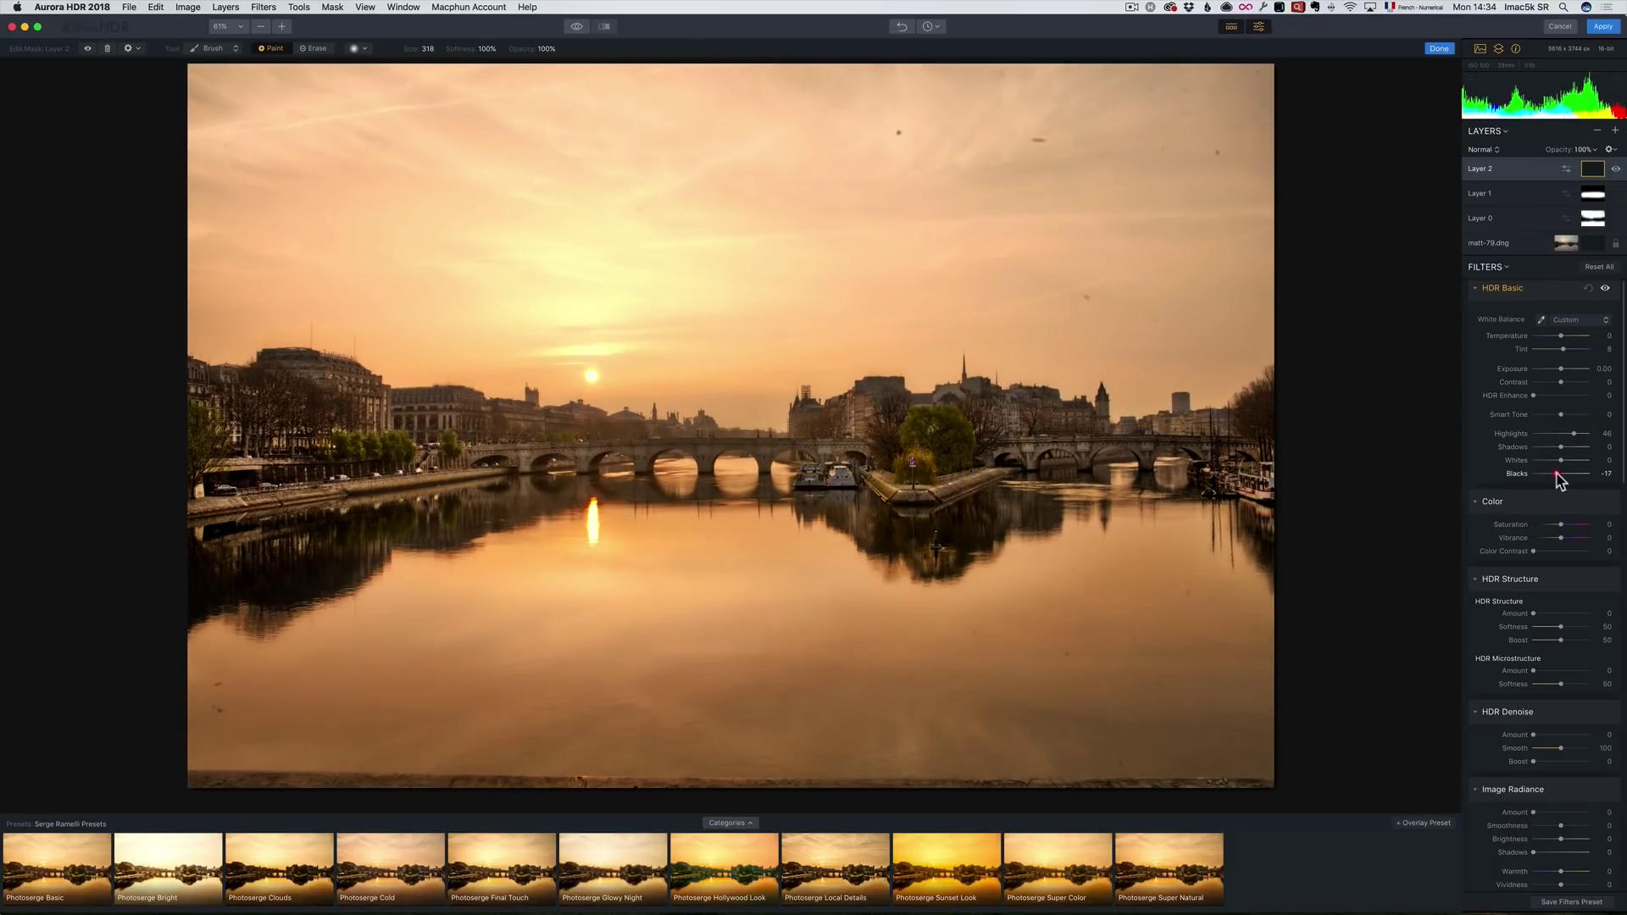
# - Raise the third adjustment layer's Vibrance slightly and look through its remaining filters
pyautogui.scroll(-2, 1555, 466)
pyautogui.scroll(-4, 1555, 466)
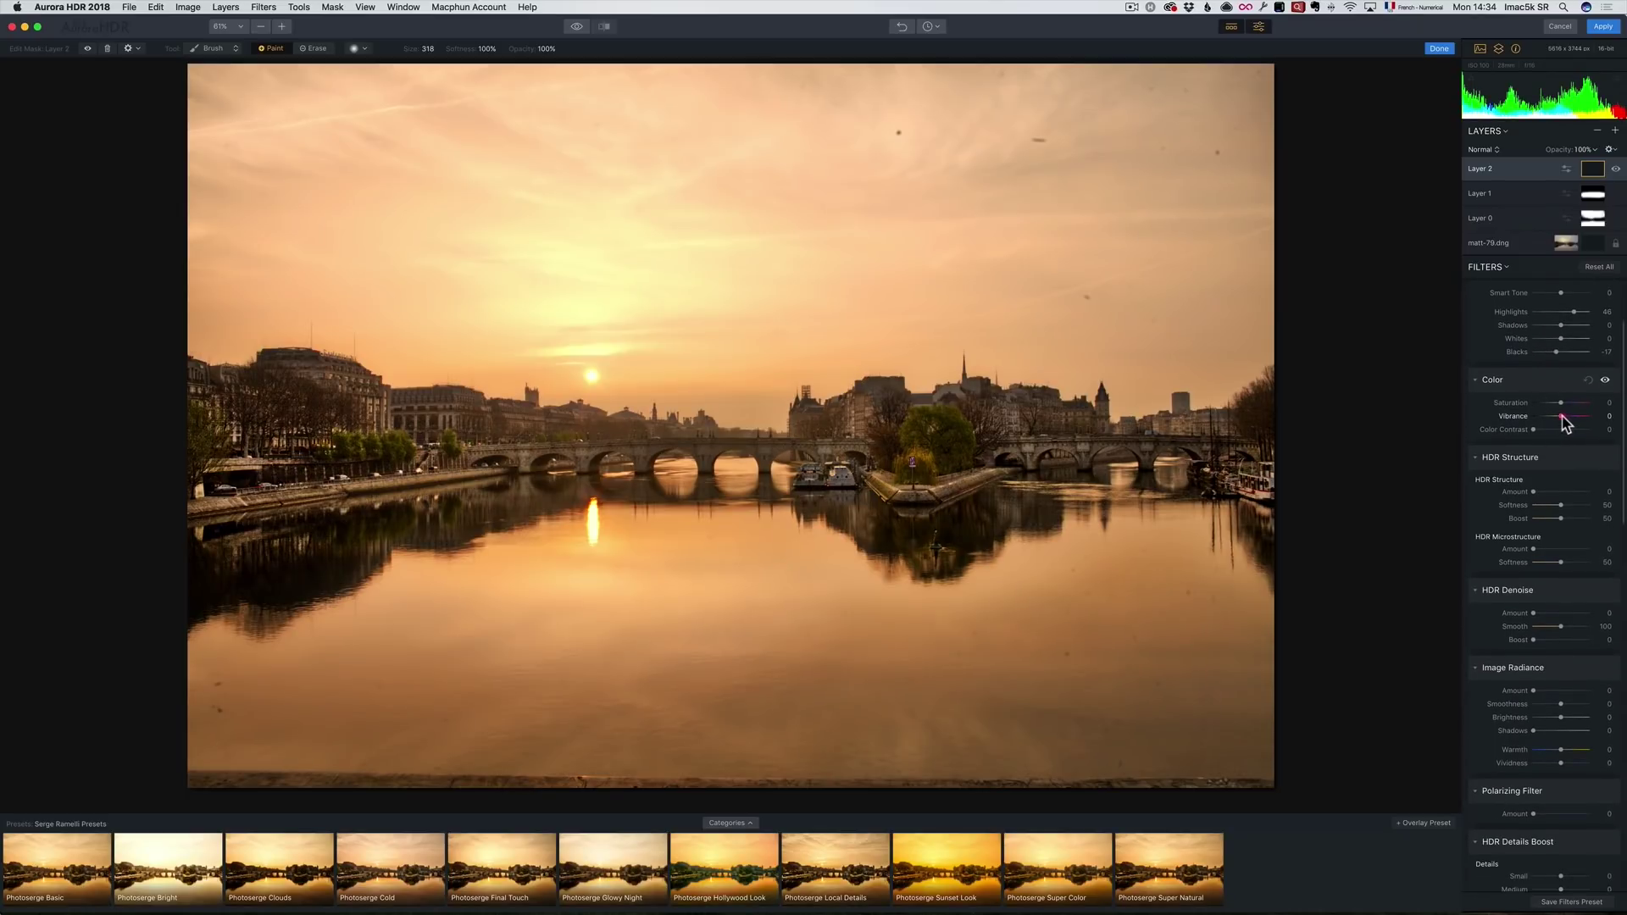
pyautogui.moveTo(1563, 416); pyautogui.dragTo(1567, 416)
pyautogui.scroll(-3, 1539, 452)
pyautogui.scroll(-12, 1541, 458)
pyautogui.scroll(-9, 1539, 456)
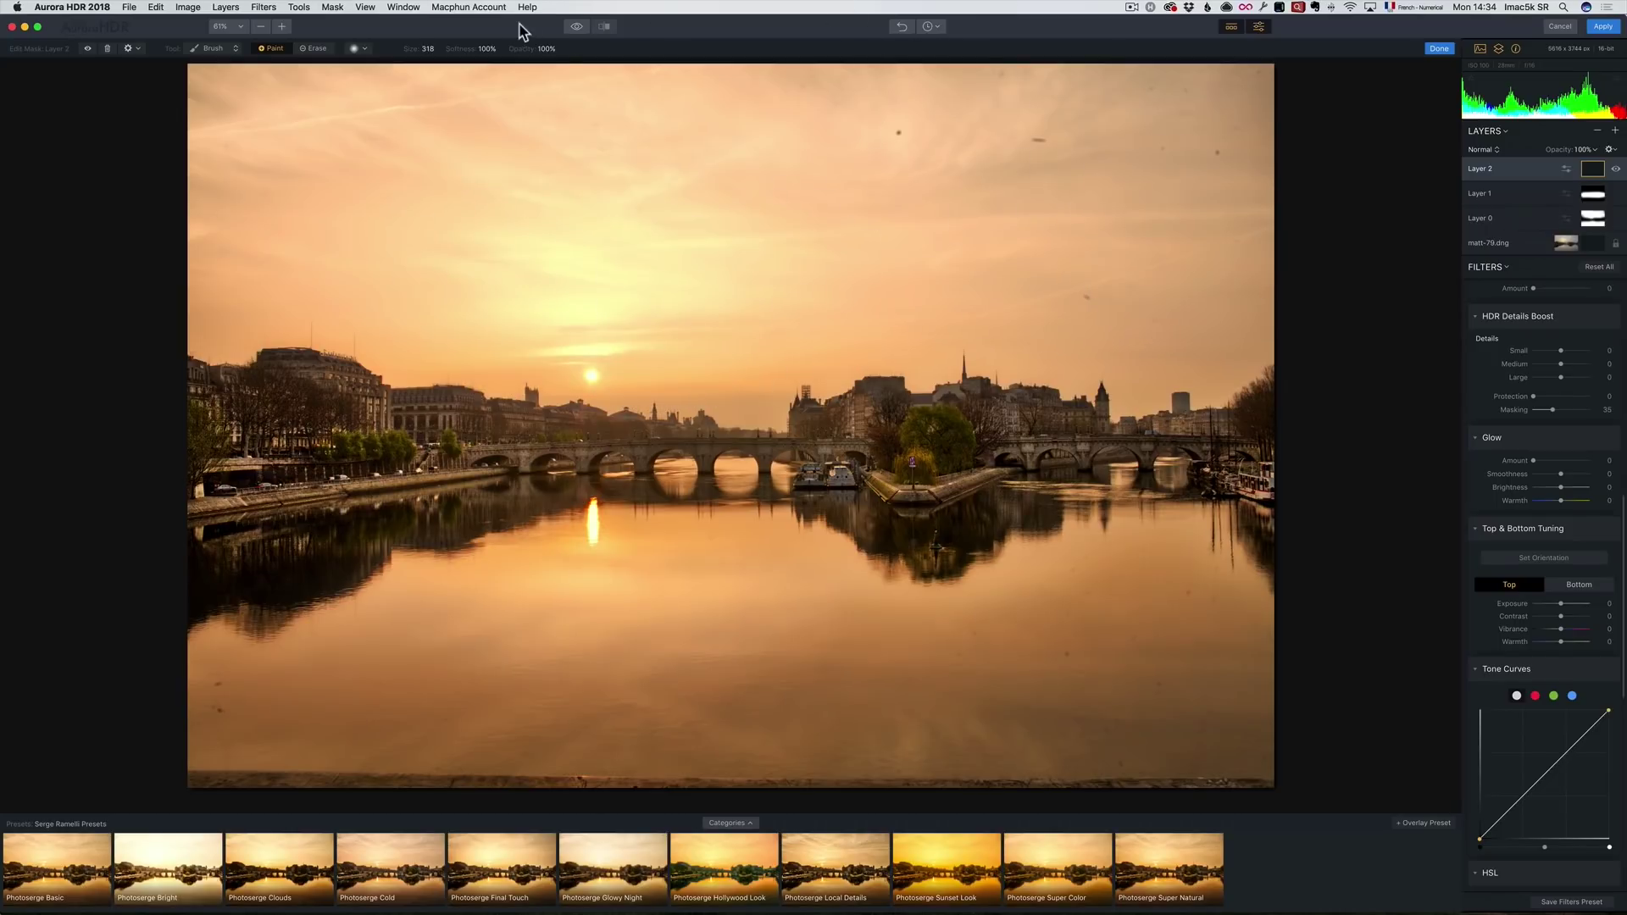
# - Compare the edited river sunrise with the original photo
pyautogui.click(576, 27)
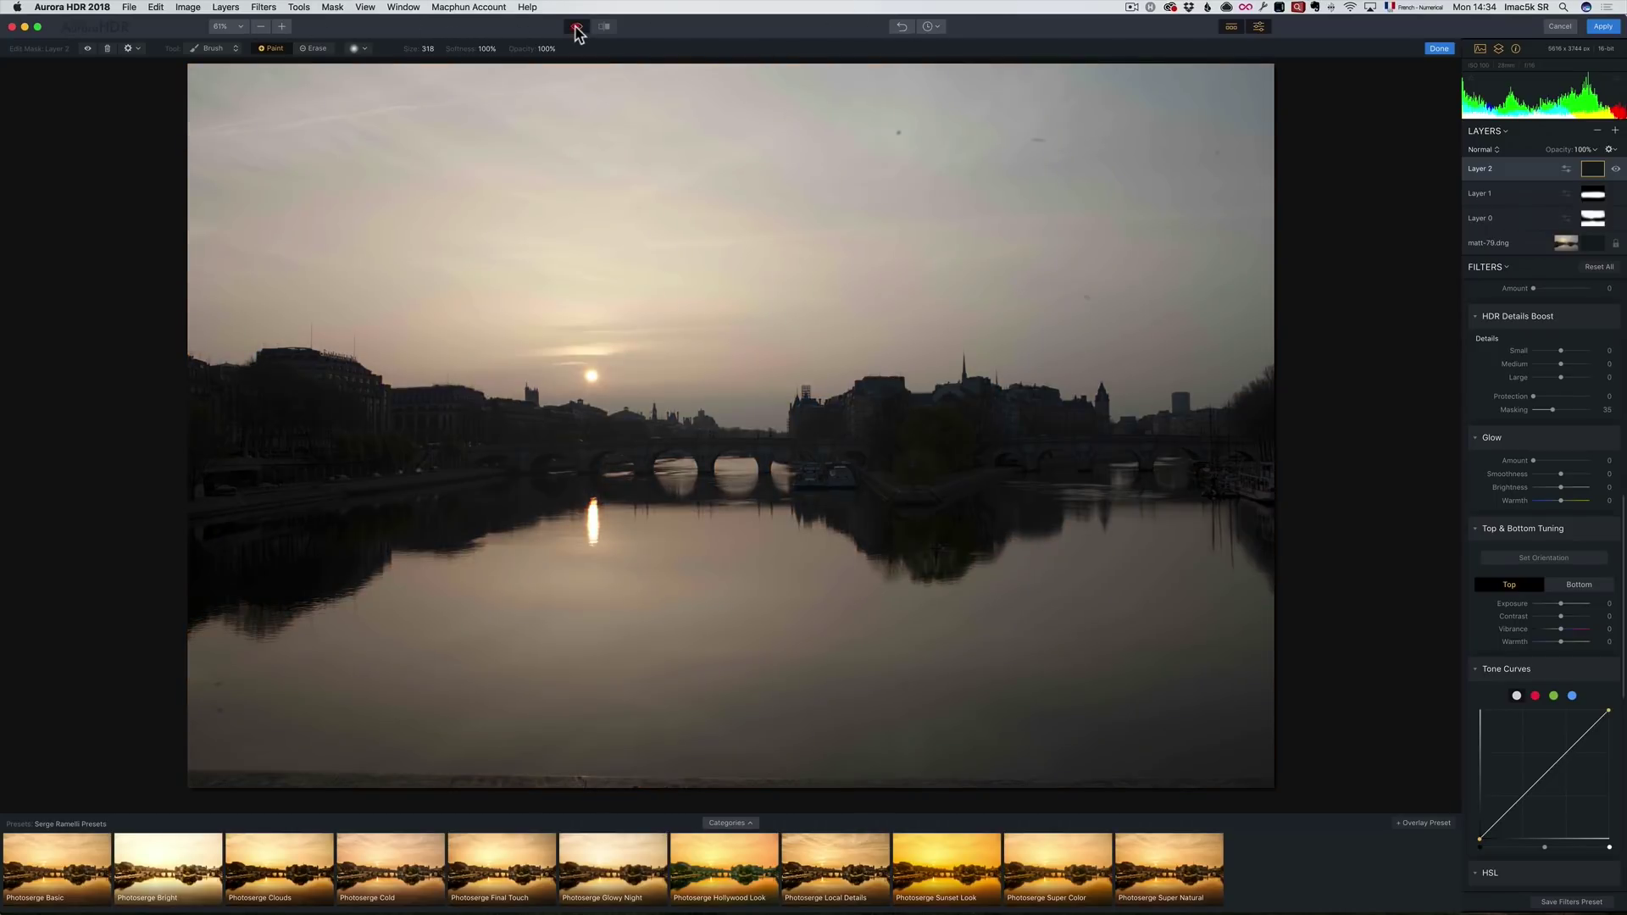
pyautogui.click(576, 27)
pyautogui.click(578, 27)
pyautogui.click(580, 27)
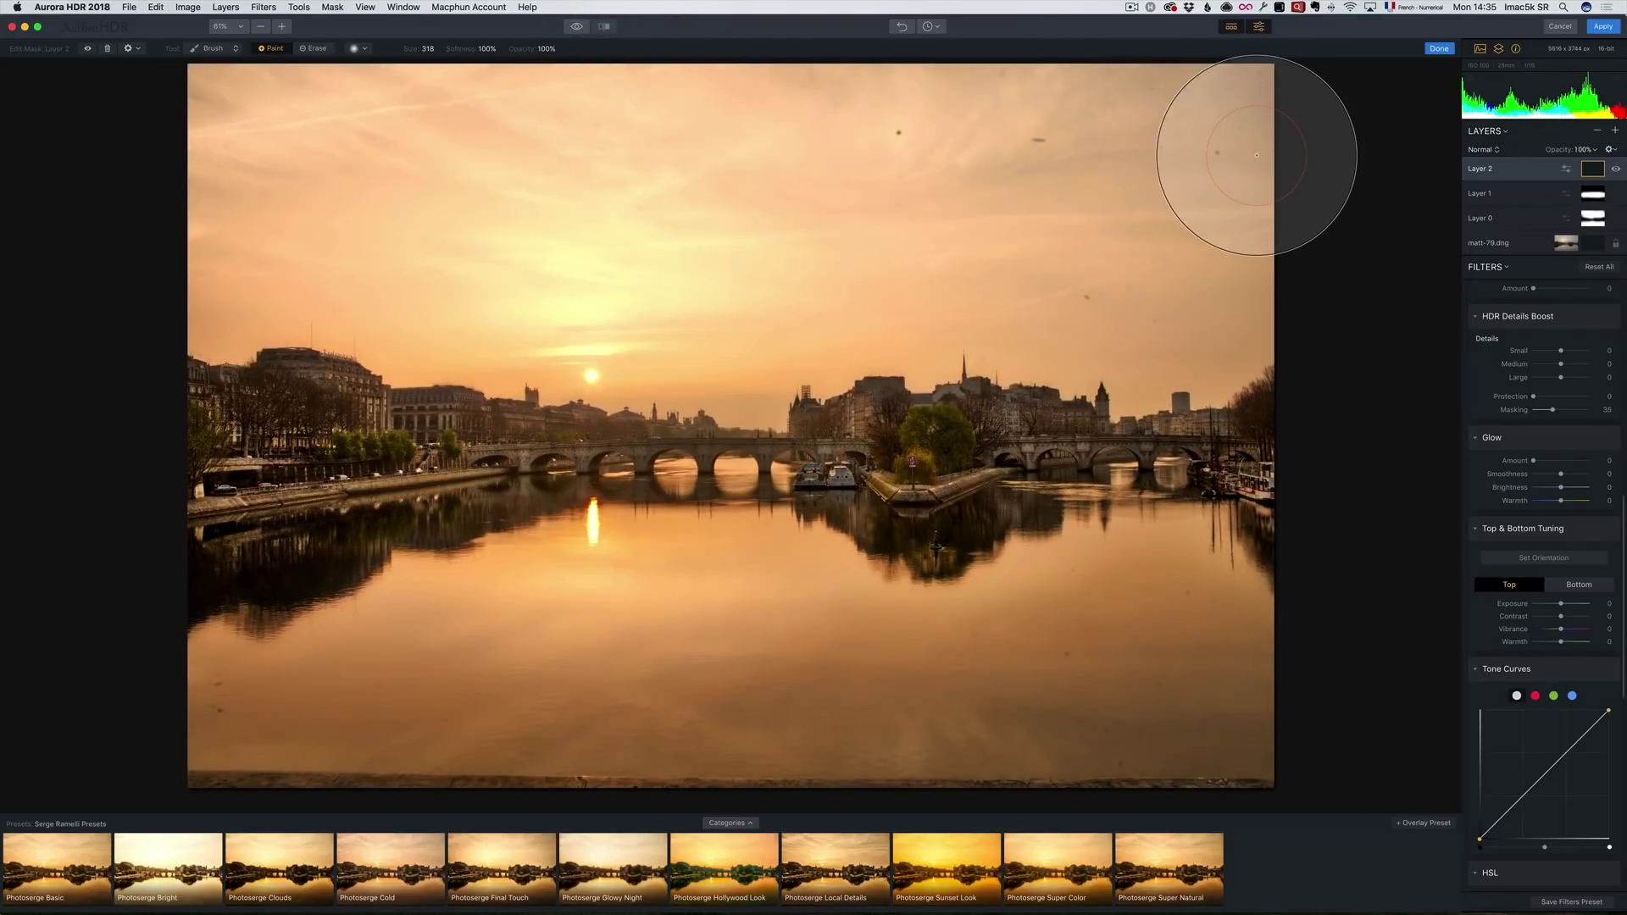
# - Apply the Aurora HDR edits, switch to Lightroom and select matt-79_AuroraHDR2018-edit.tiff
pyautogui.click(1604, 26)
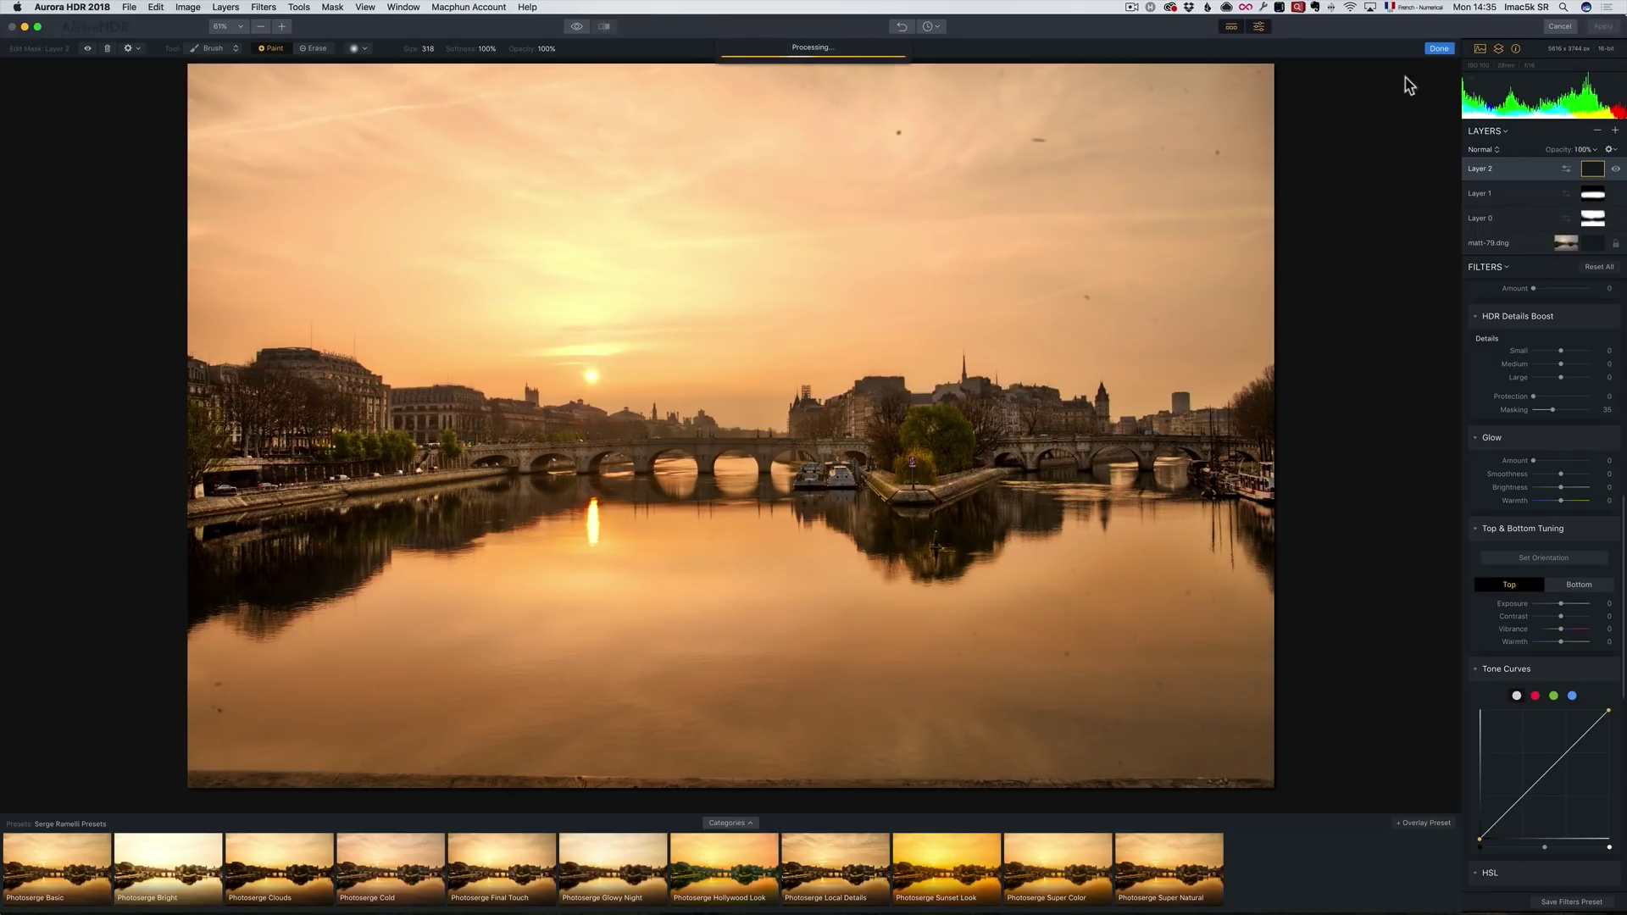
pyautogui.press('super+Tab')
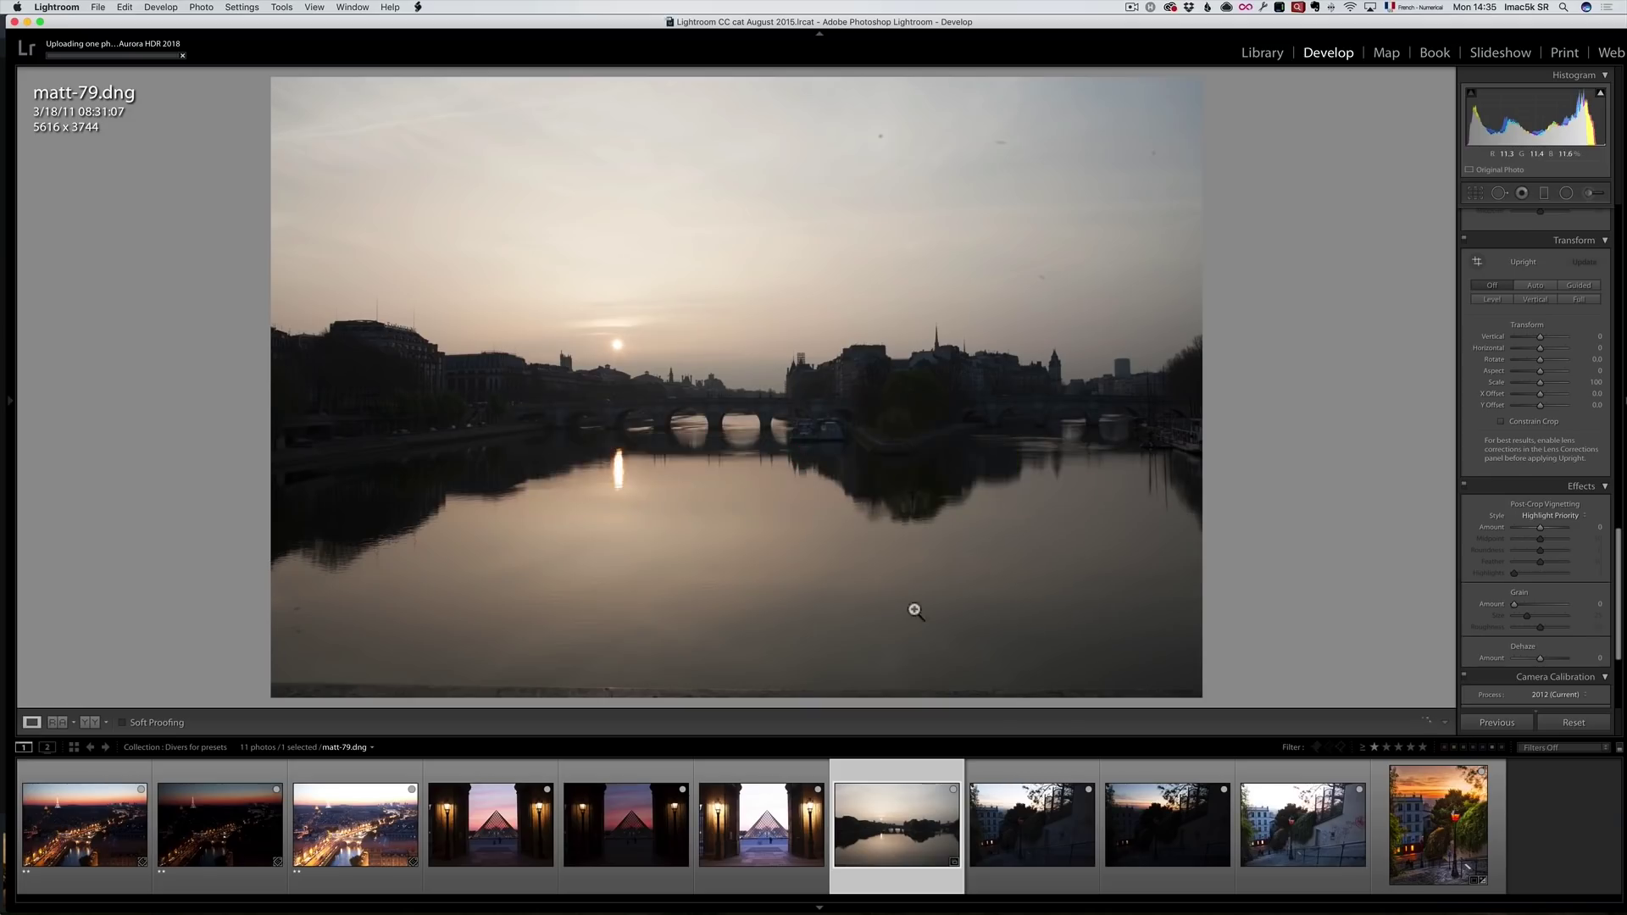
pyautogui.click(934, 799)
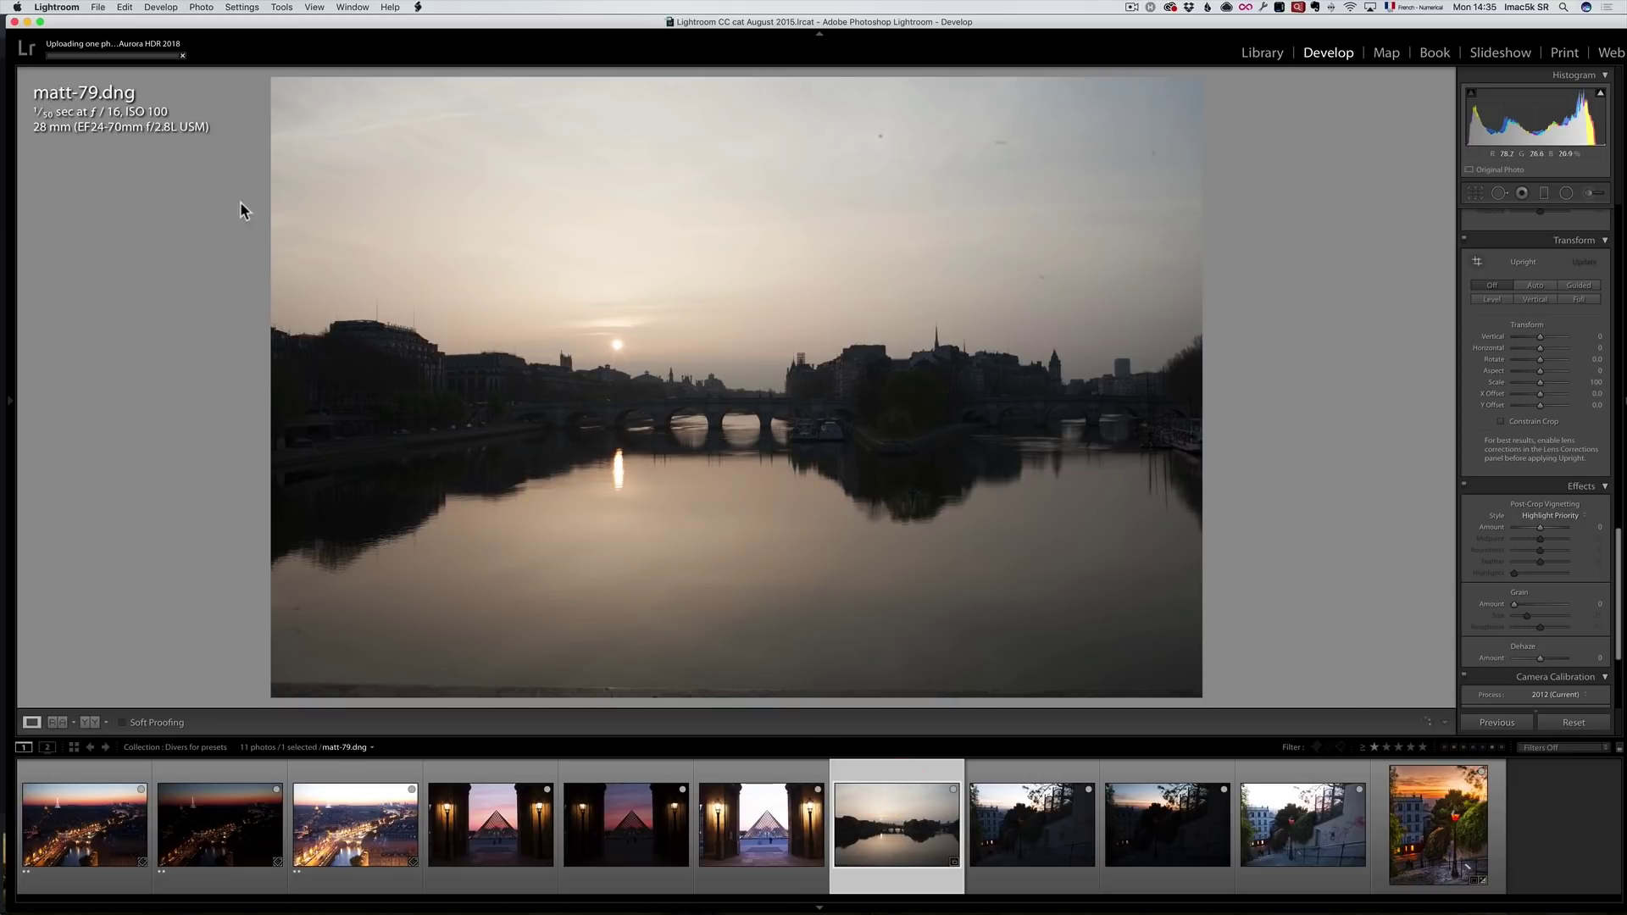
pyautogui.press('i')
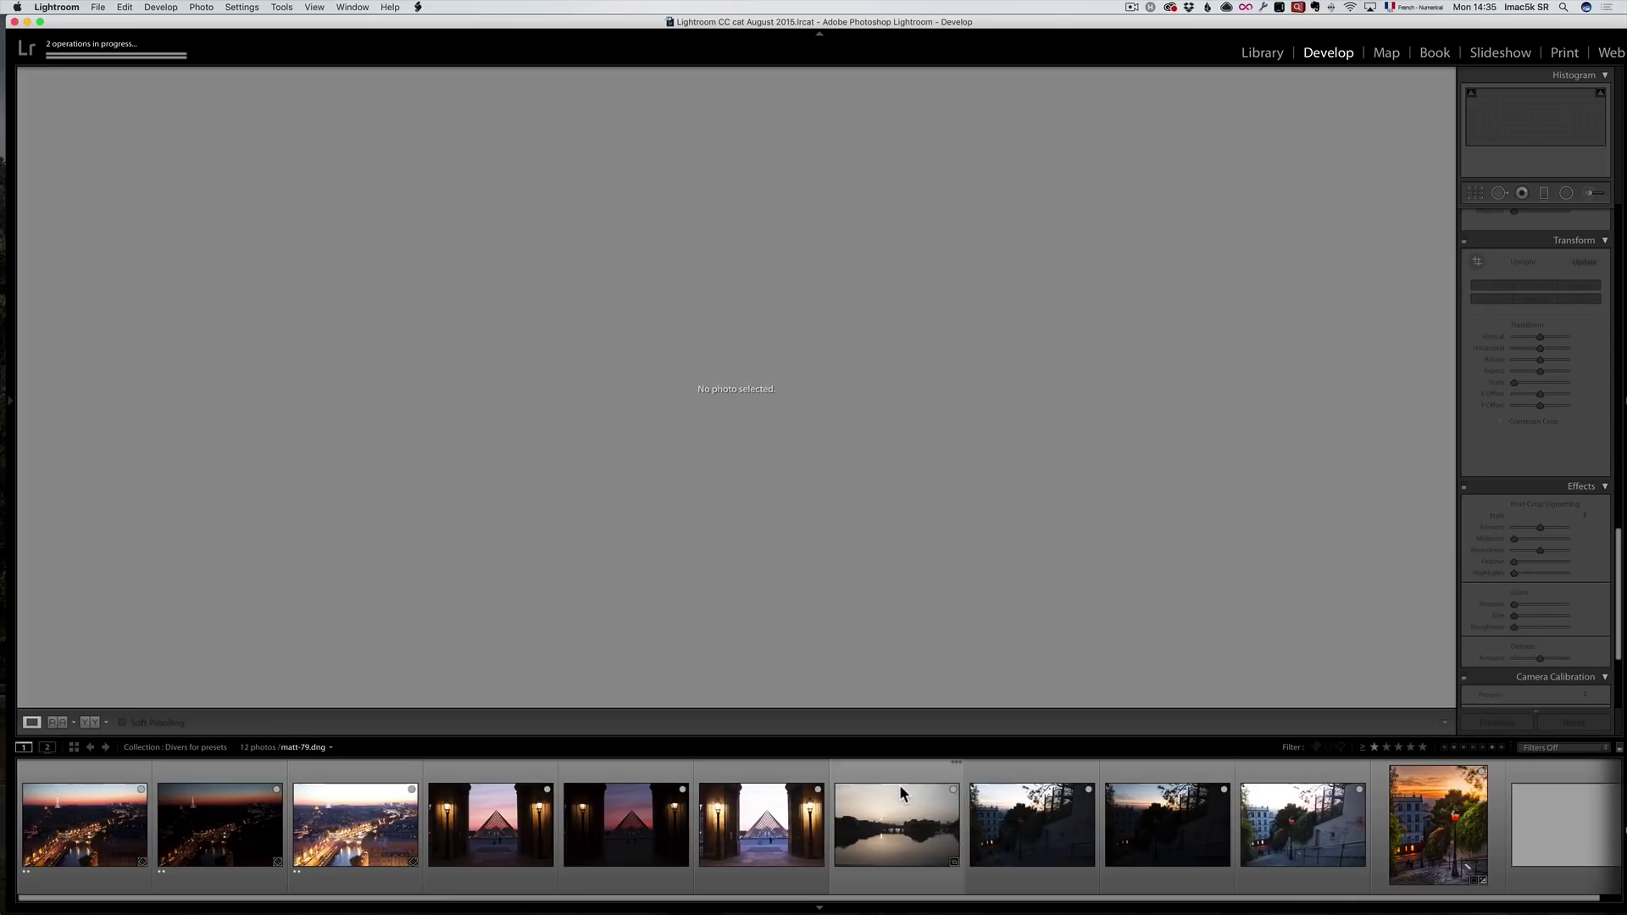
pyautogui.click(902, 797)
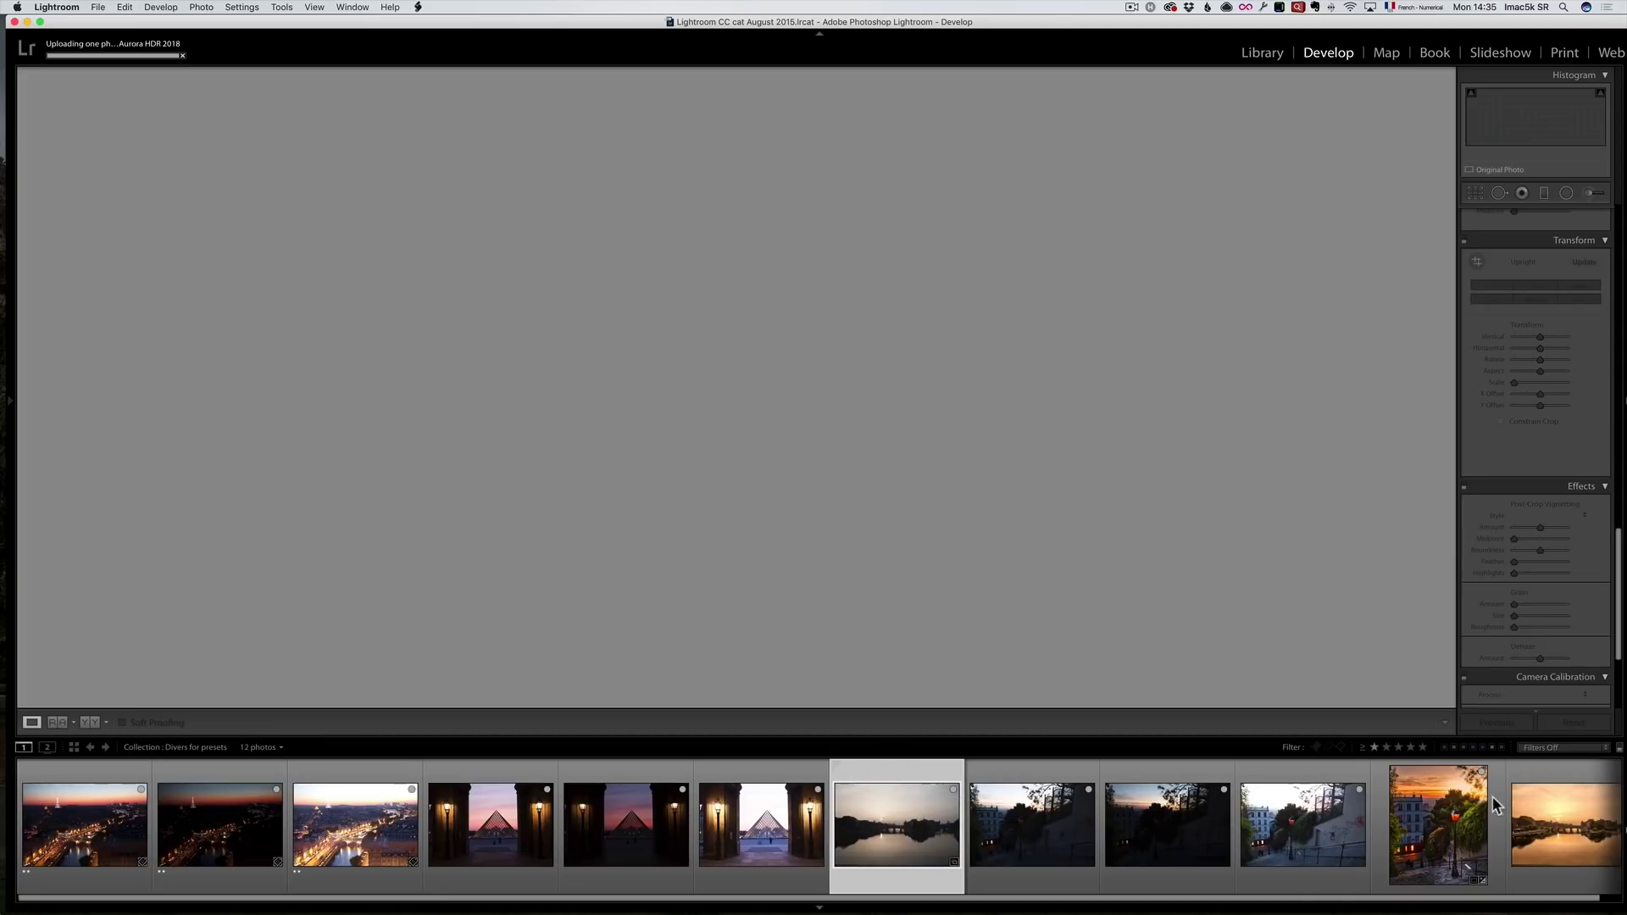
pyautogui.click(1550, 807)
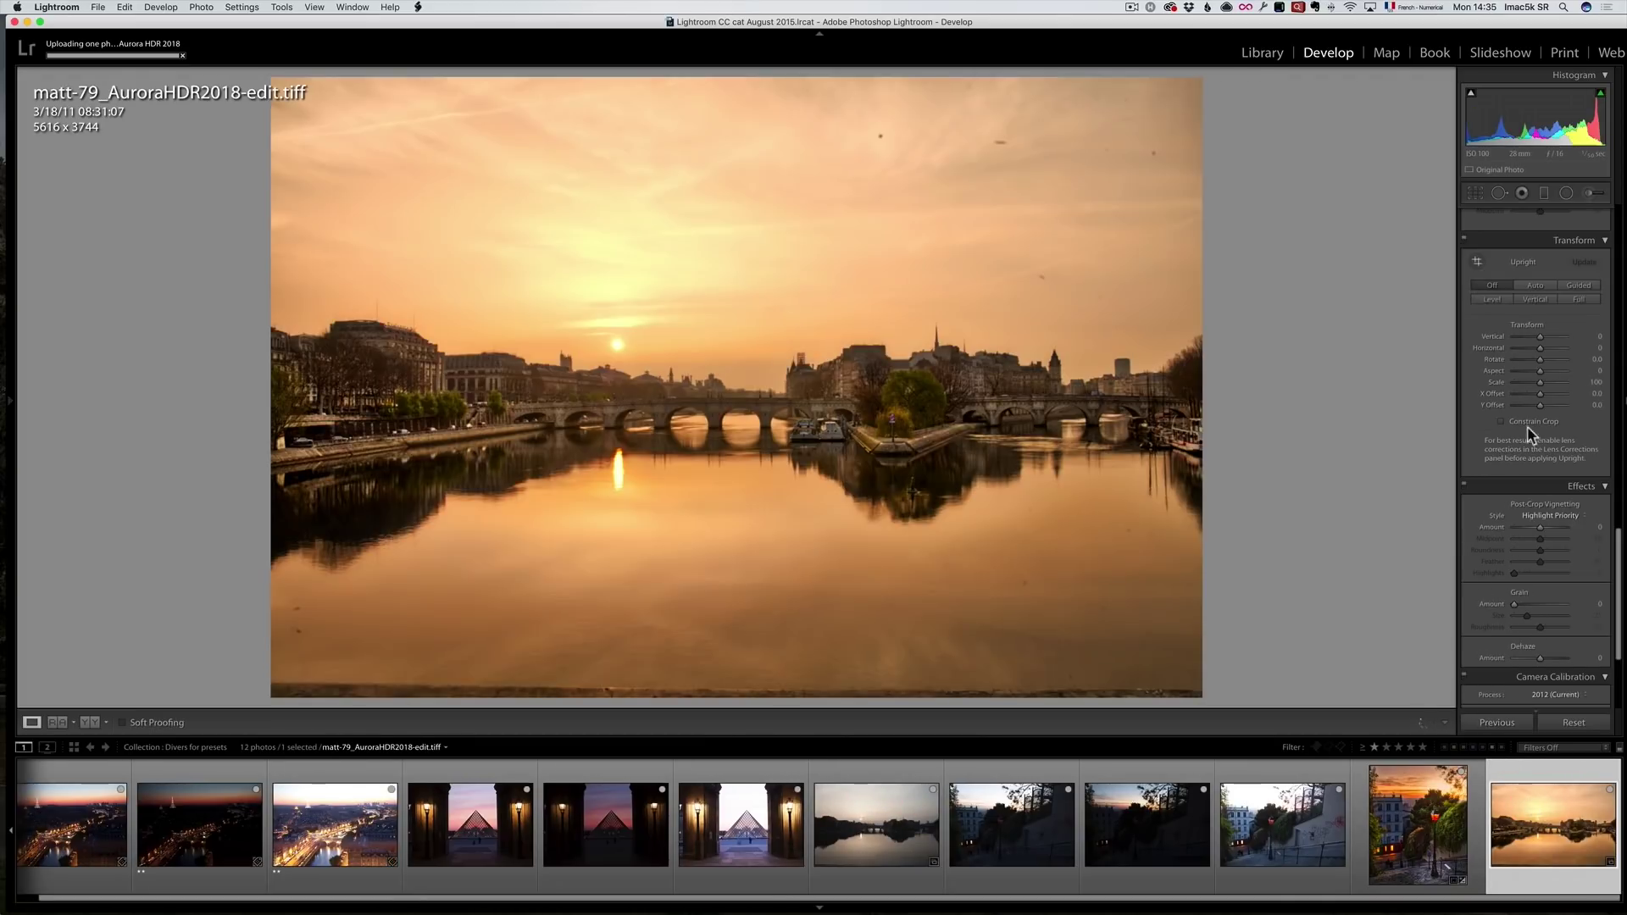
# - Crop away the upper sky and lower water to make a 5616 x 2748 panoramic frame
pyautogui.click(1475, 193)
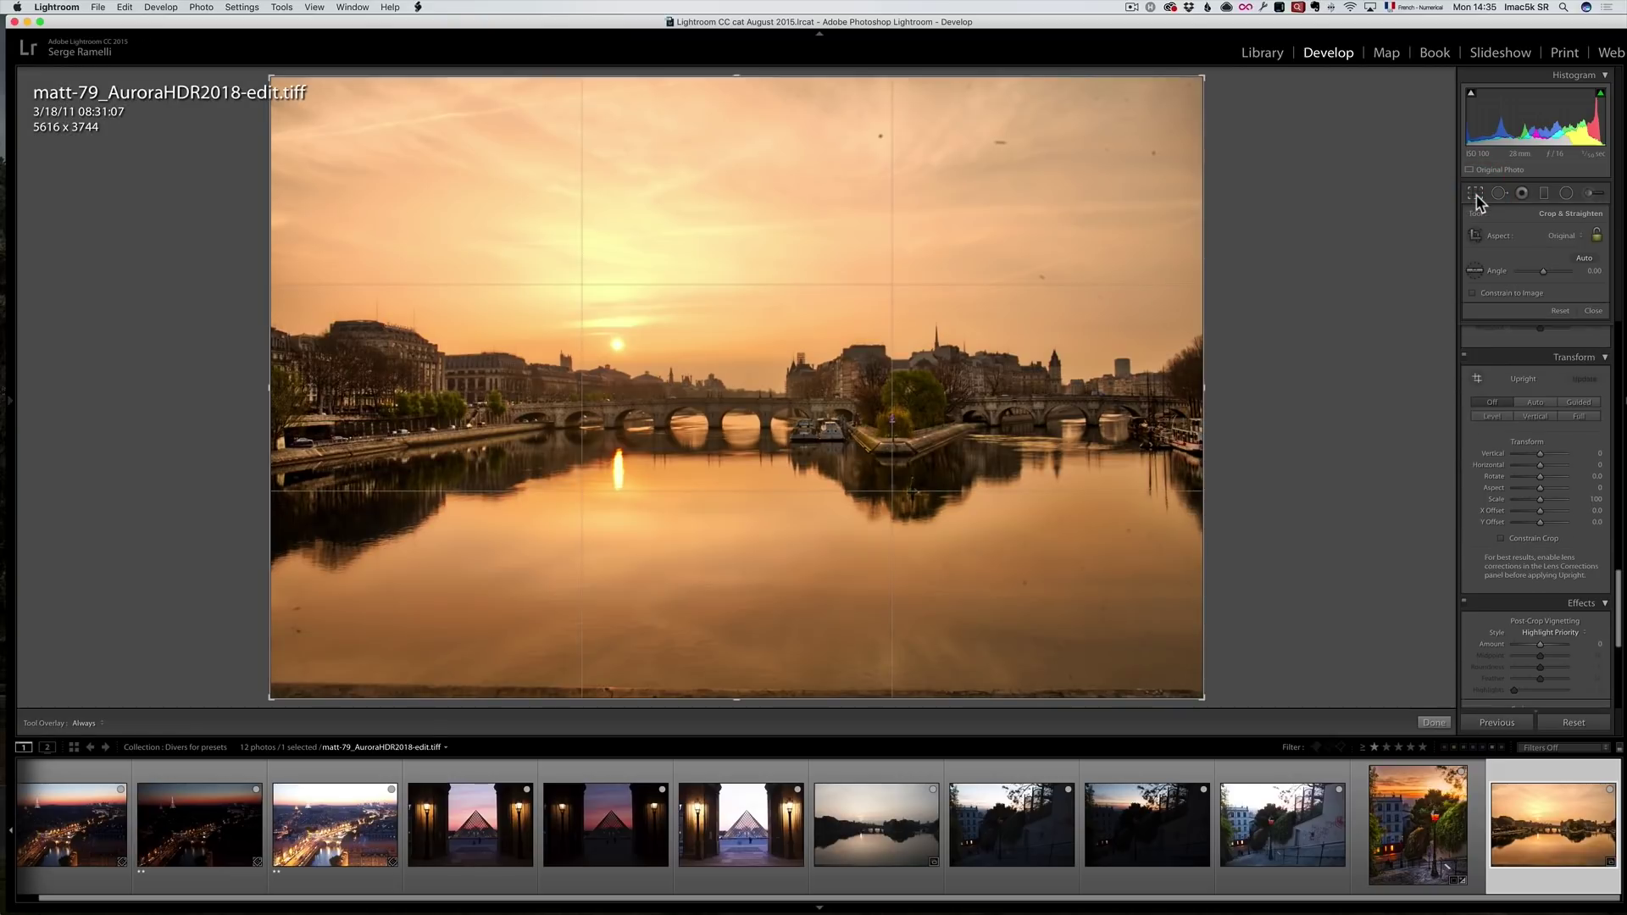
pyautogui.moveTo(737, 80); pyautogui.dragTo(737, 122)
pyautogui.moveTo(735, 652); pyautogui.dragTo(745, 616)
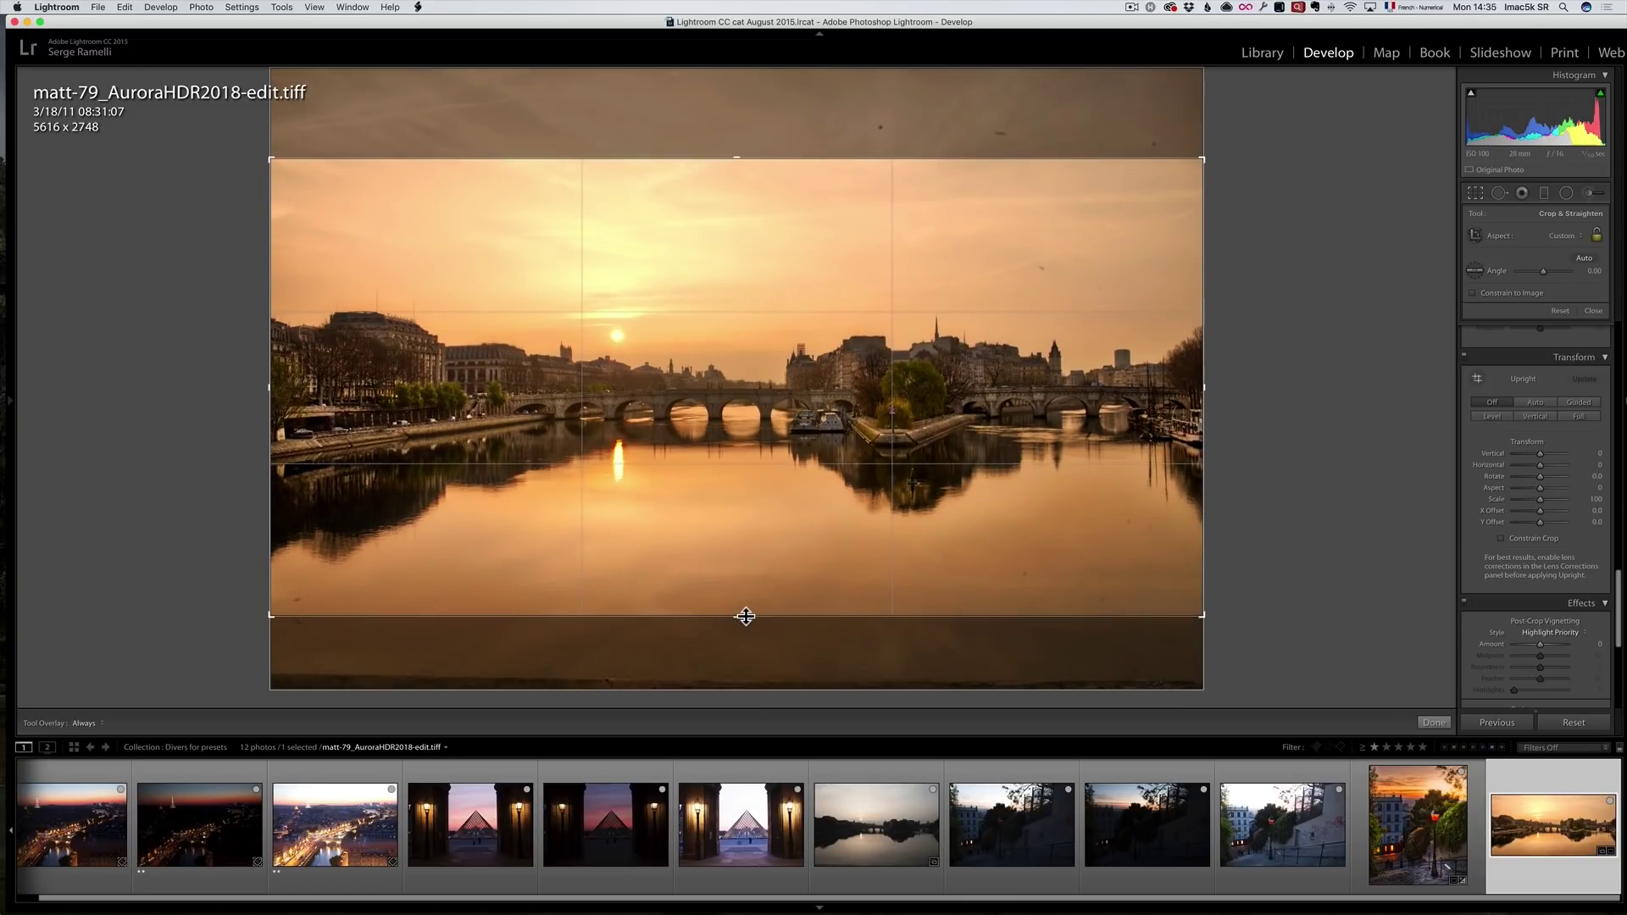
pyautogui.press('Return')
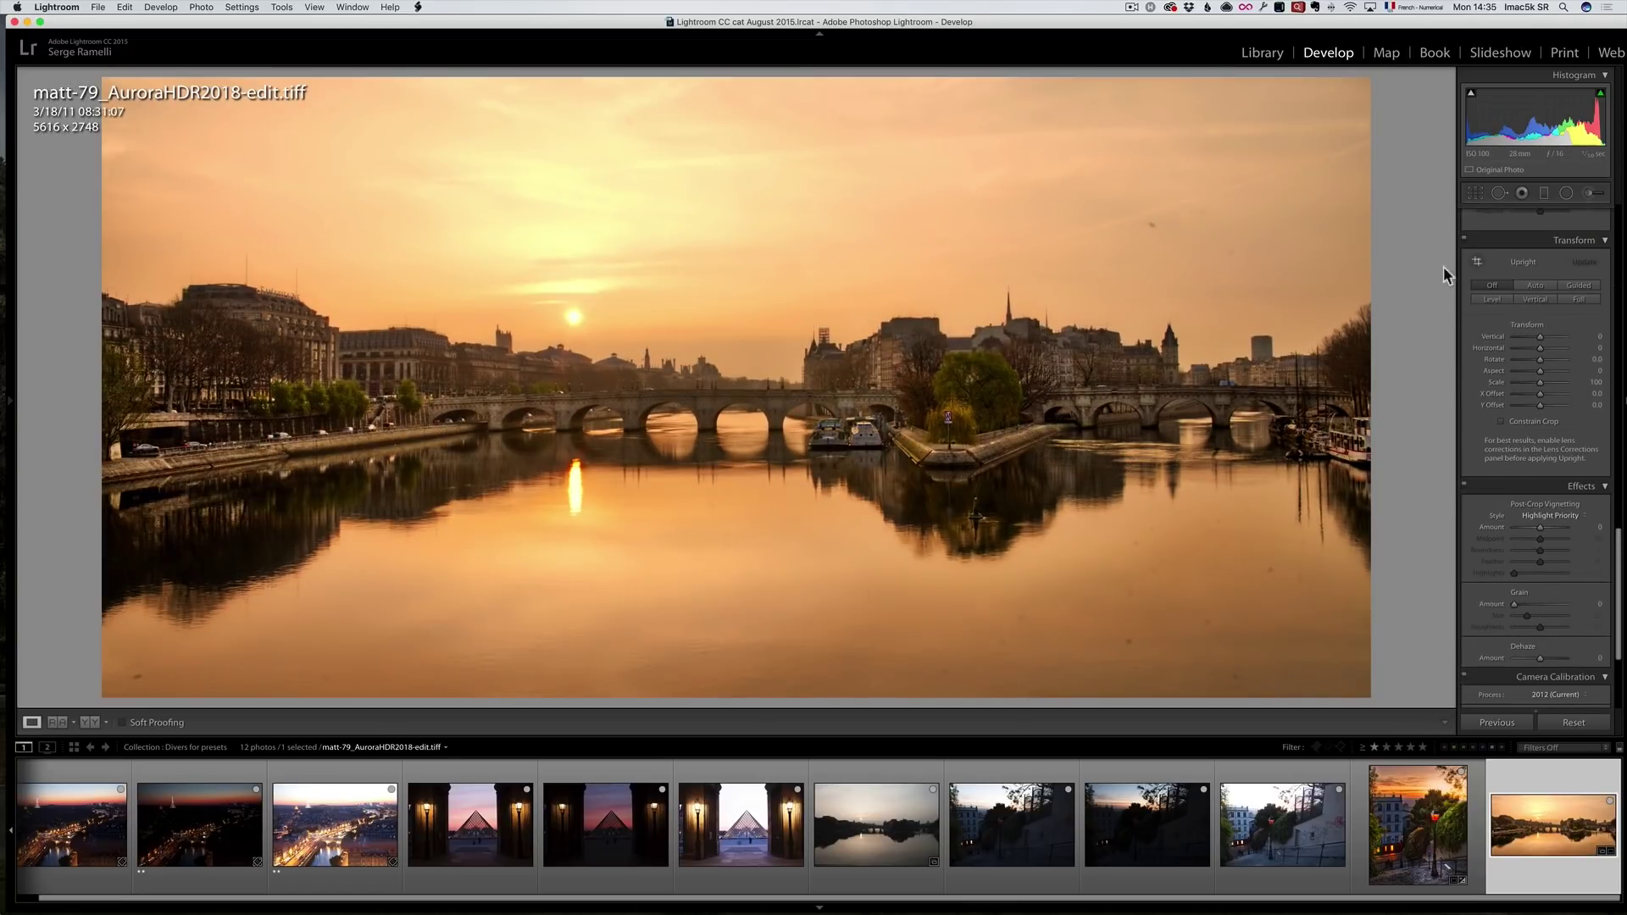
# - Set the cropped photo's Contrast to +35 and hide the photo info overlay
pyautogui.scroll(5, 1504, 320)
pyautogui.scroll(5, 1504, 320)
pyautogui.moveTo(1541, 326); pyautogui.dragTo(1548, 333)
pyautogui.press('i')
pyautogui.press('i')
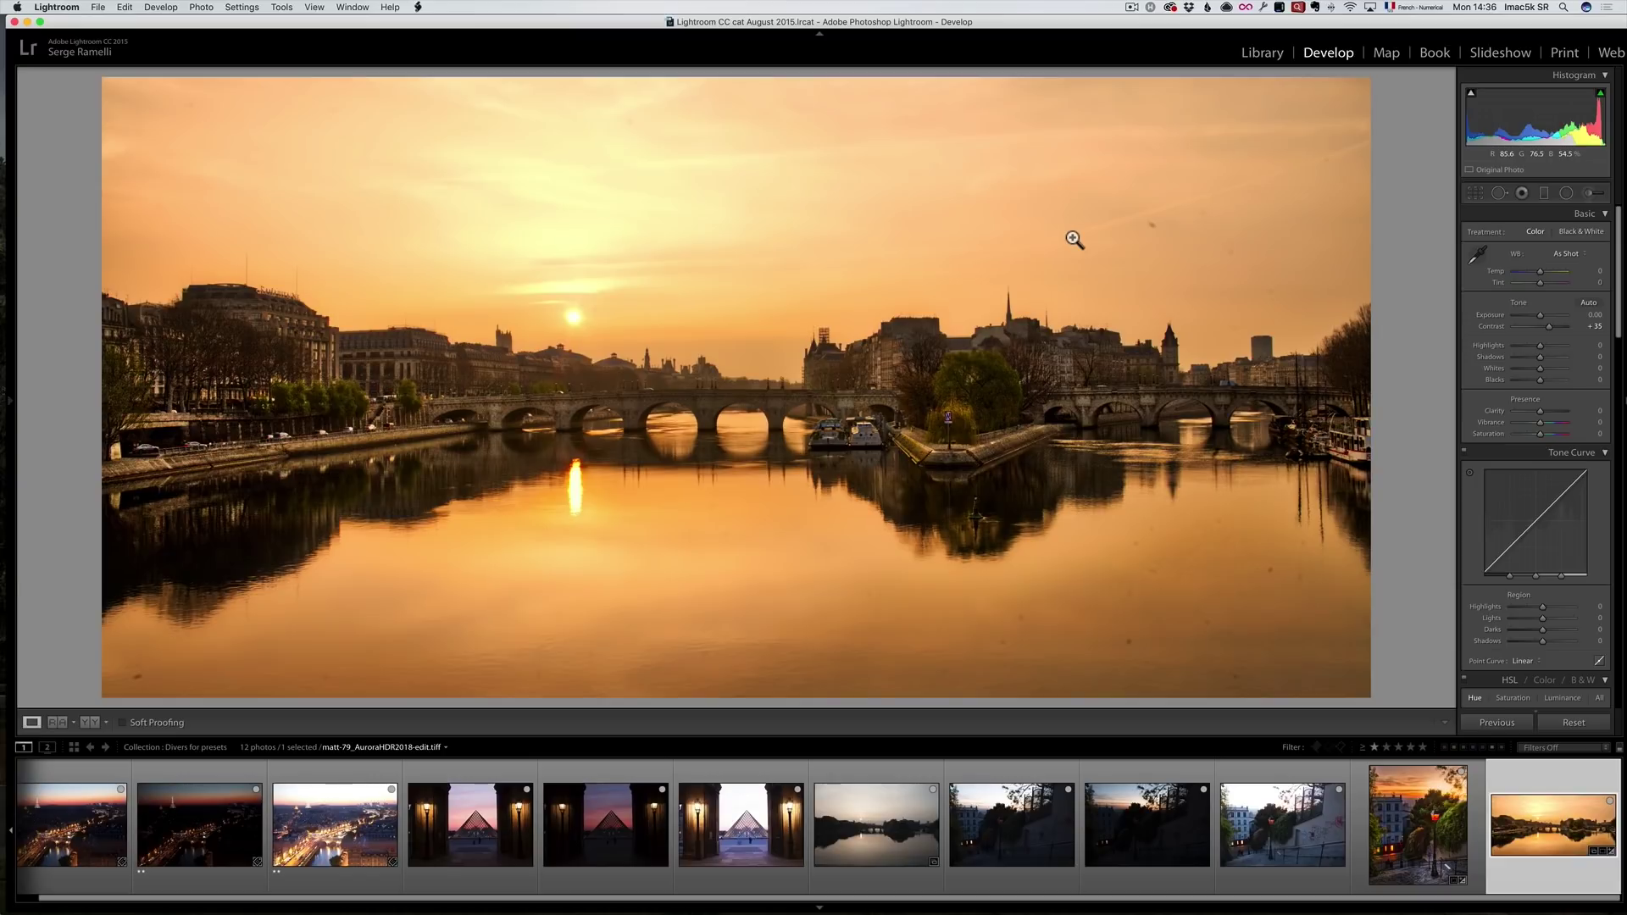
# - Switch to Google Chrome and open the Aurora HDR 2018 store link in the YouTube video's description
pyautogui.press('super+Tab')
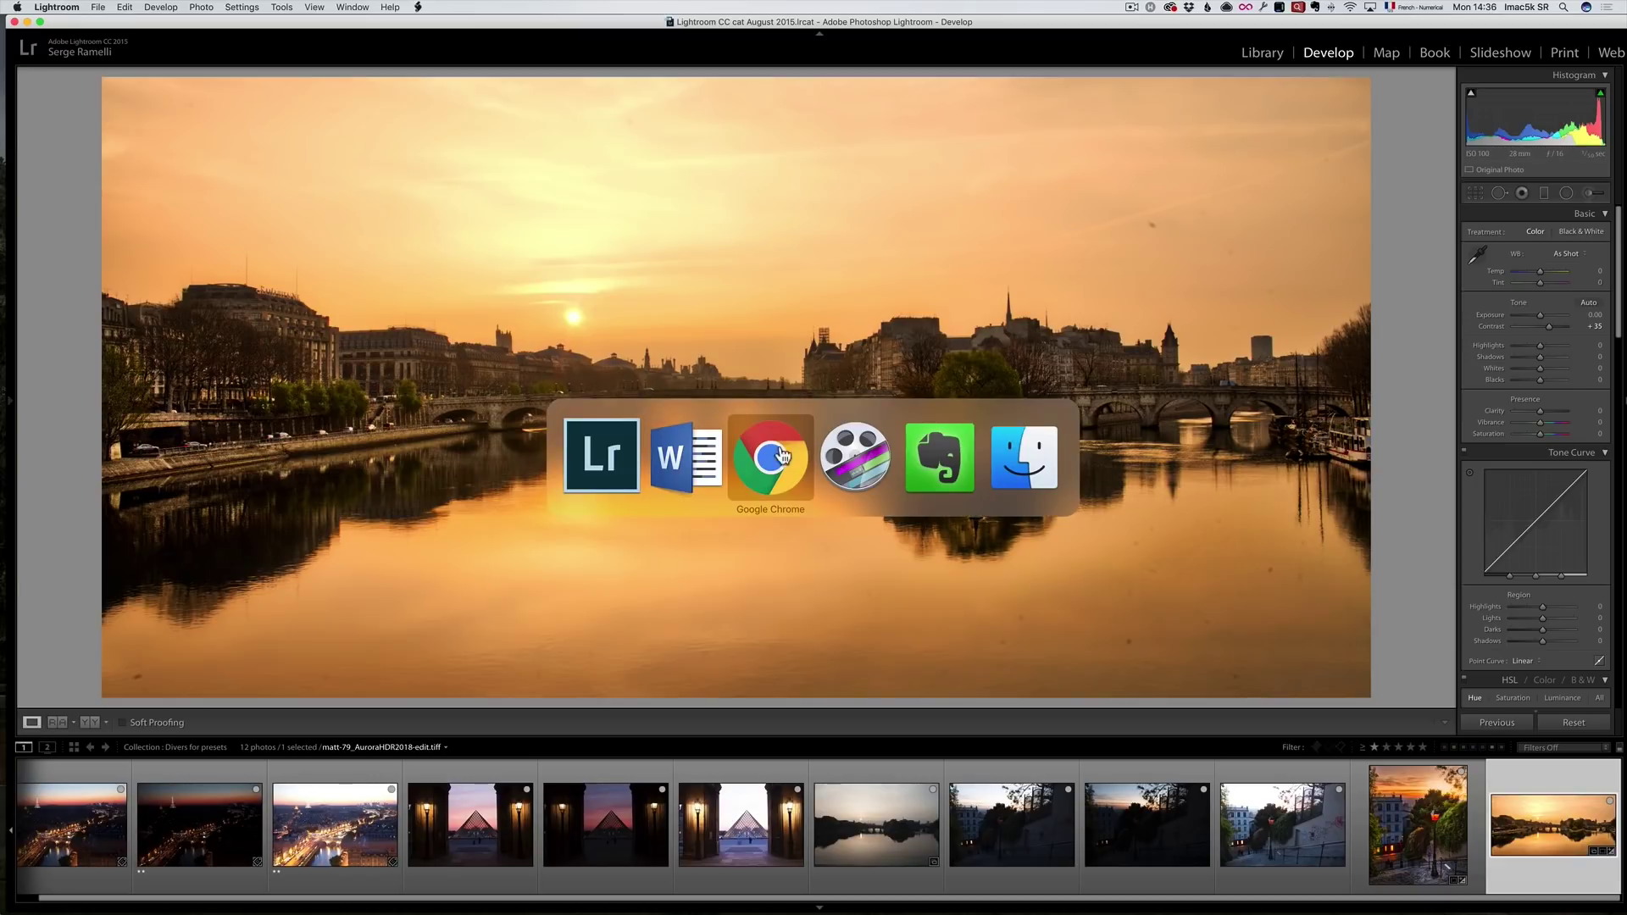
pyautogui.click(778, 460)
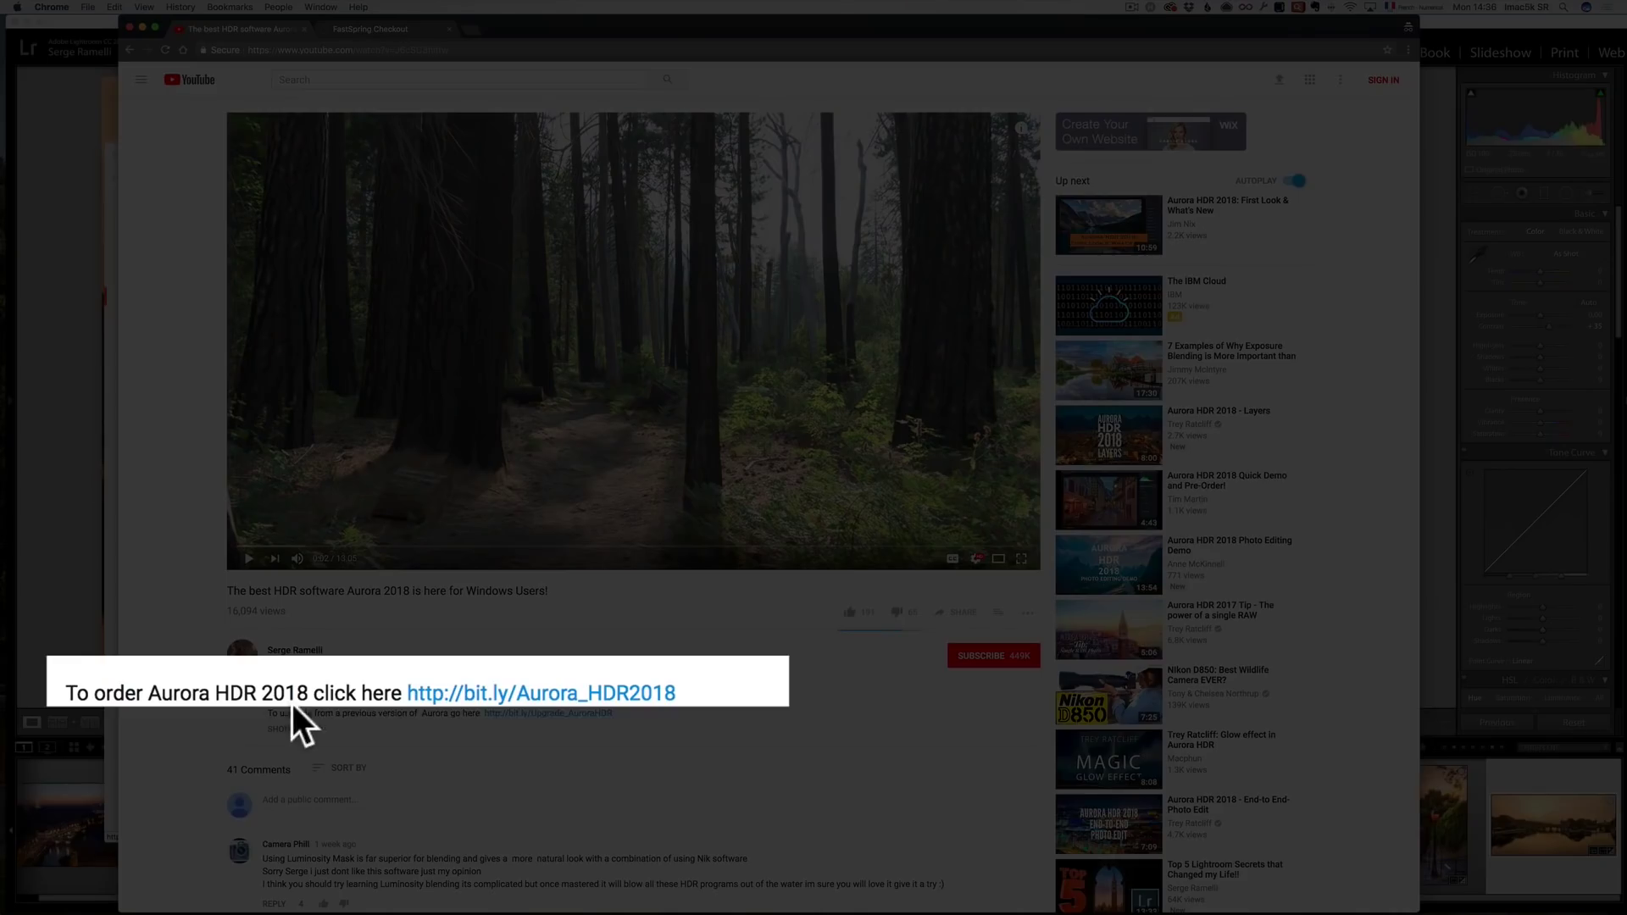
pyautogui.click(567, 710)
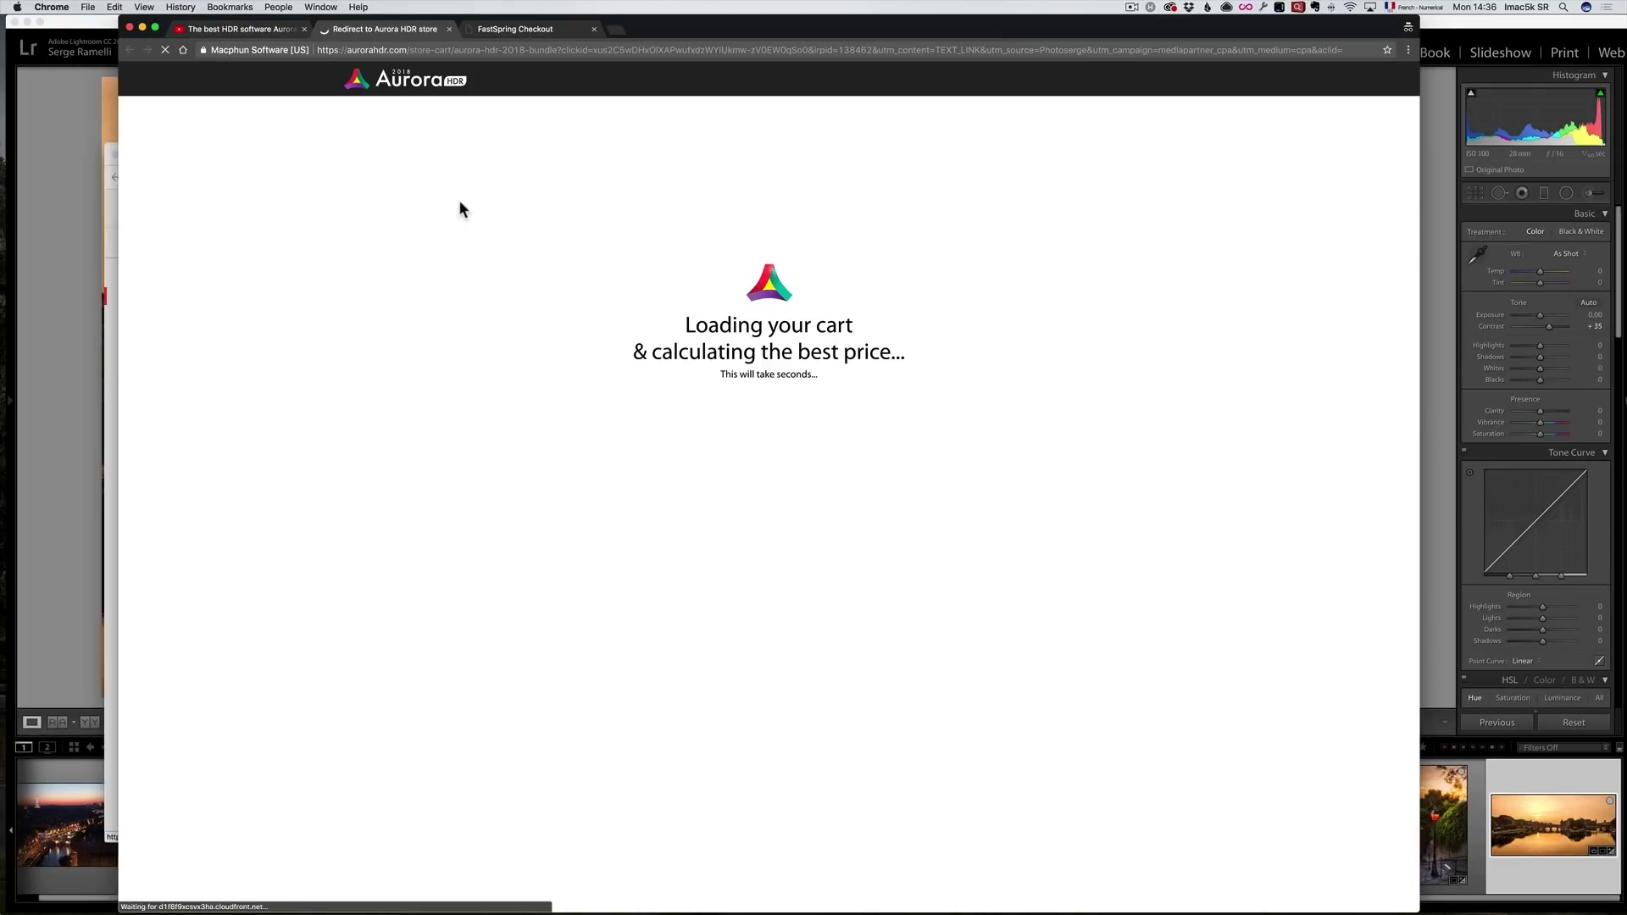